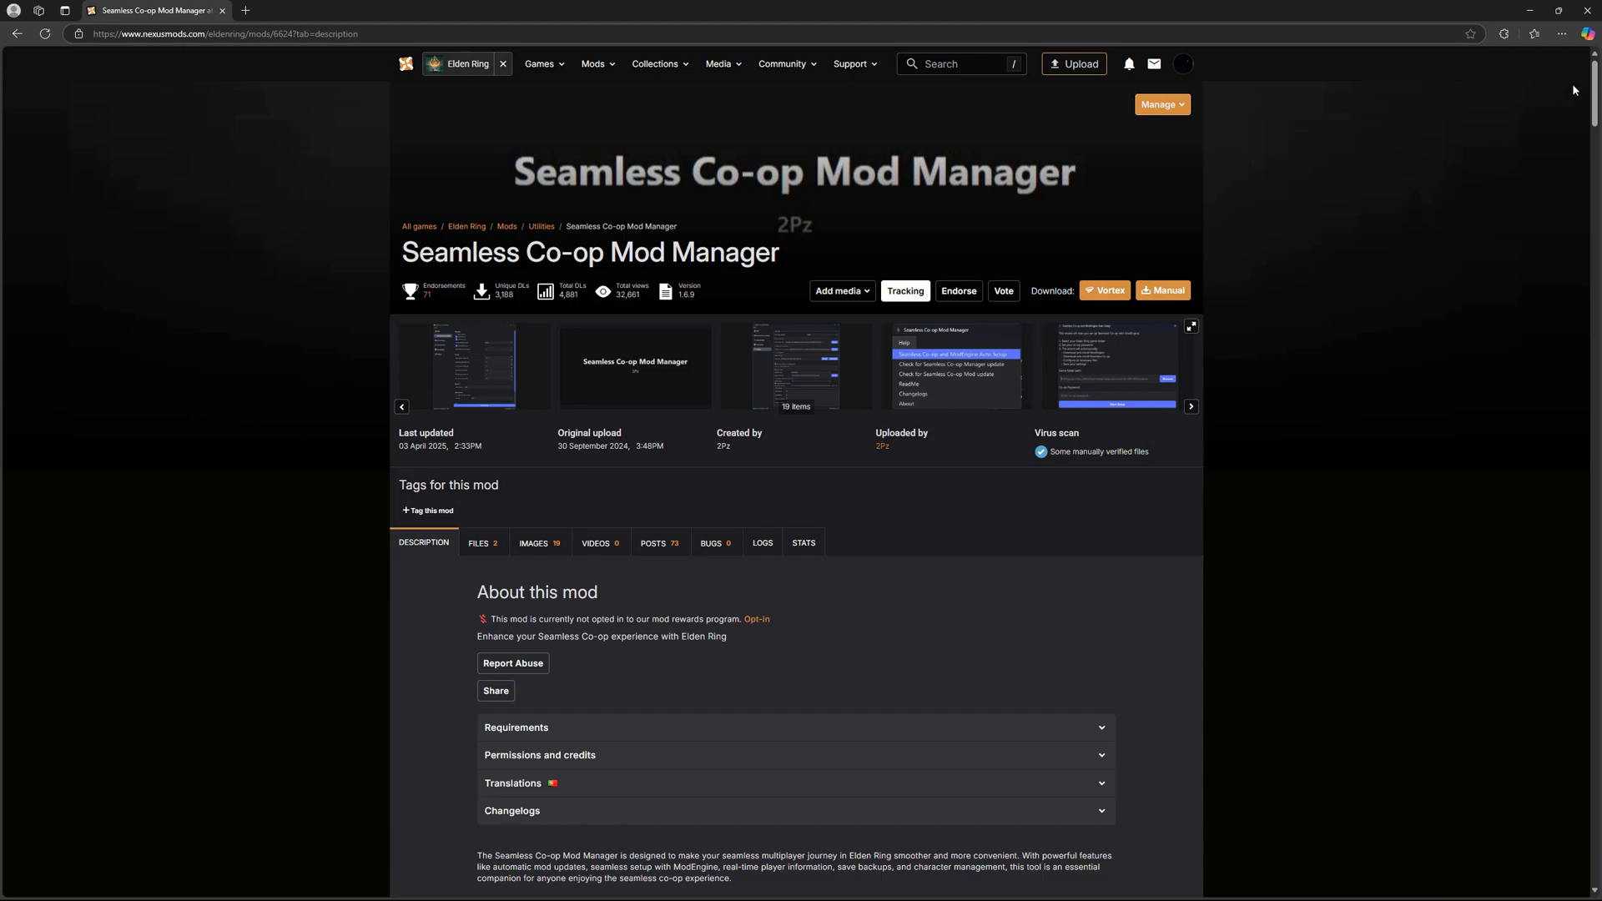
Scroll through the Seamless Co-op Mod Manager description page on Nexus Mods.
mouse_move(1594, 86)
mouse_down()
mouse_move(1596, 847)
mouse_move(1598, 71)
mouse_up()
scroll(1436, 373, down, 2)
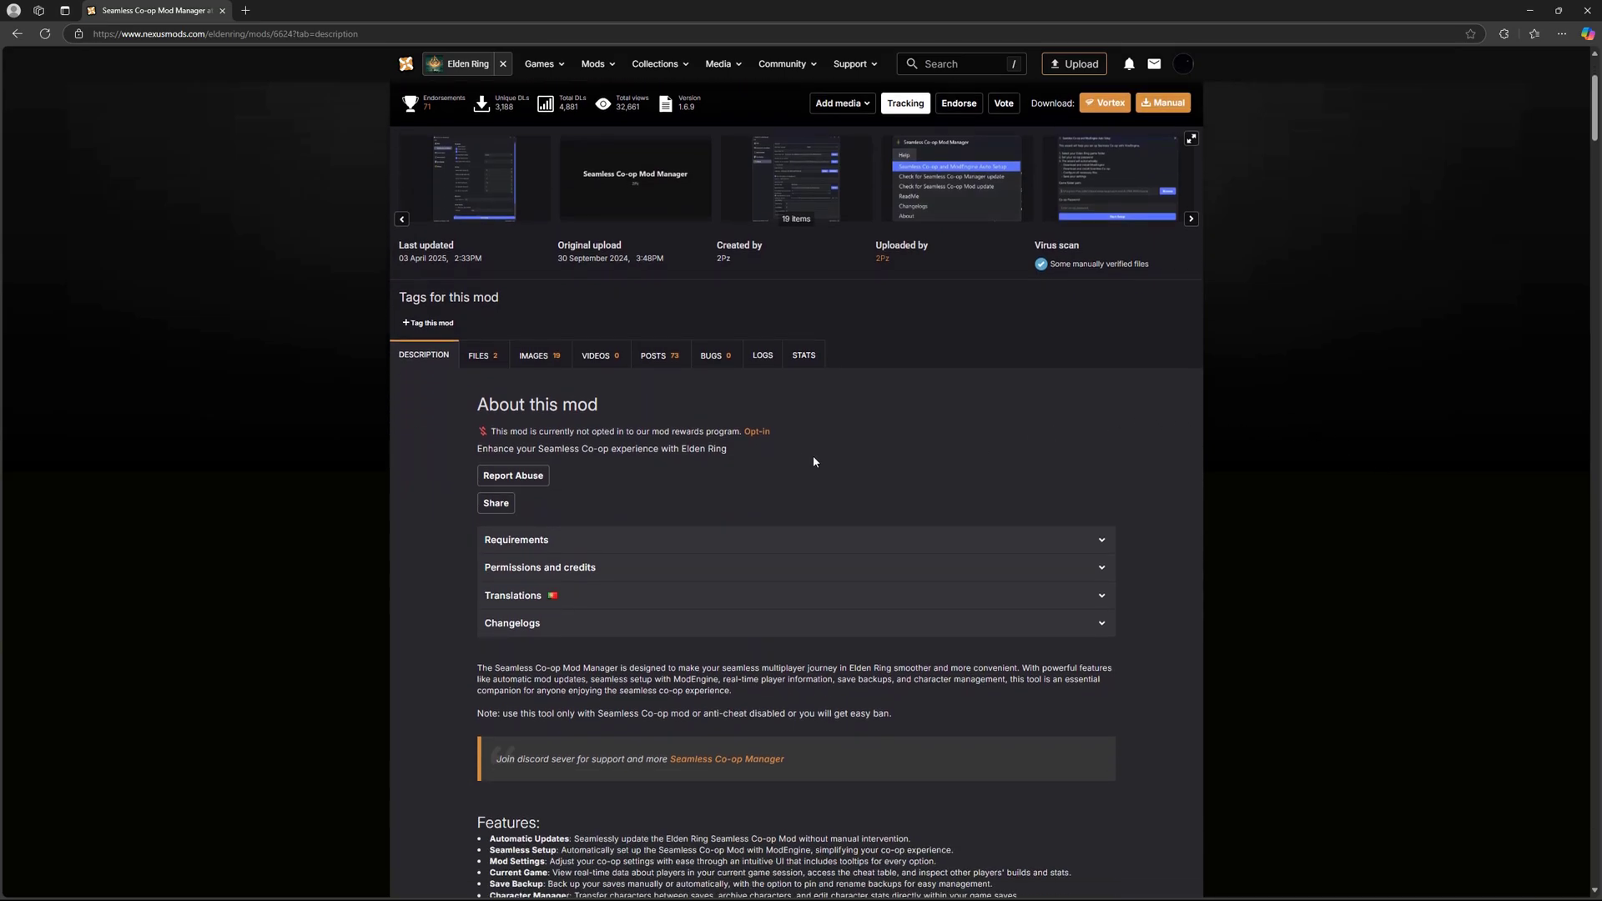
scroll(793, 501, up, 1)
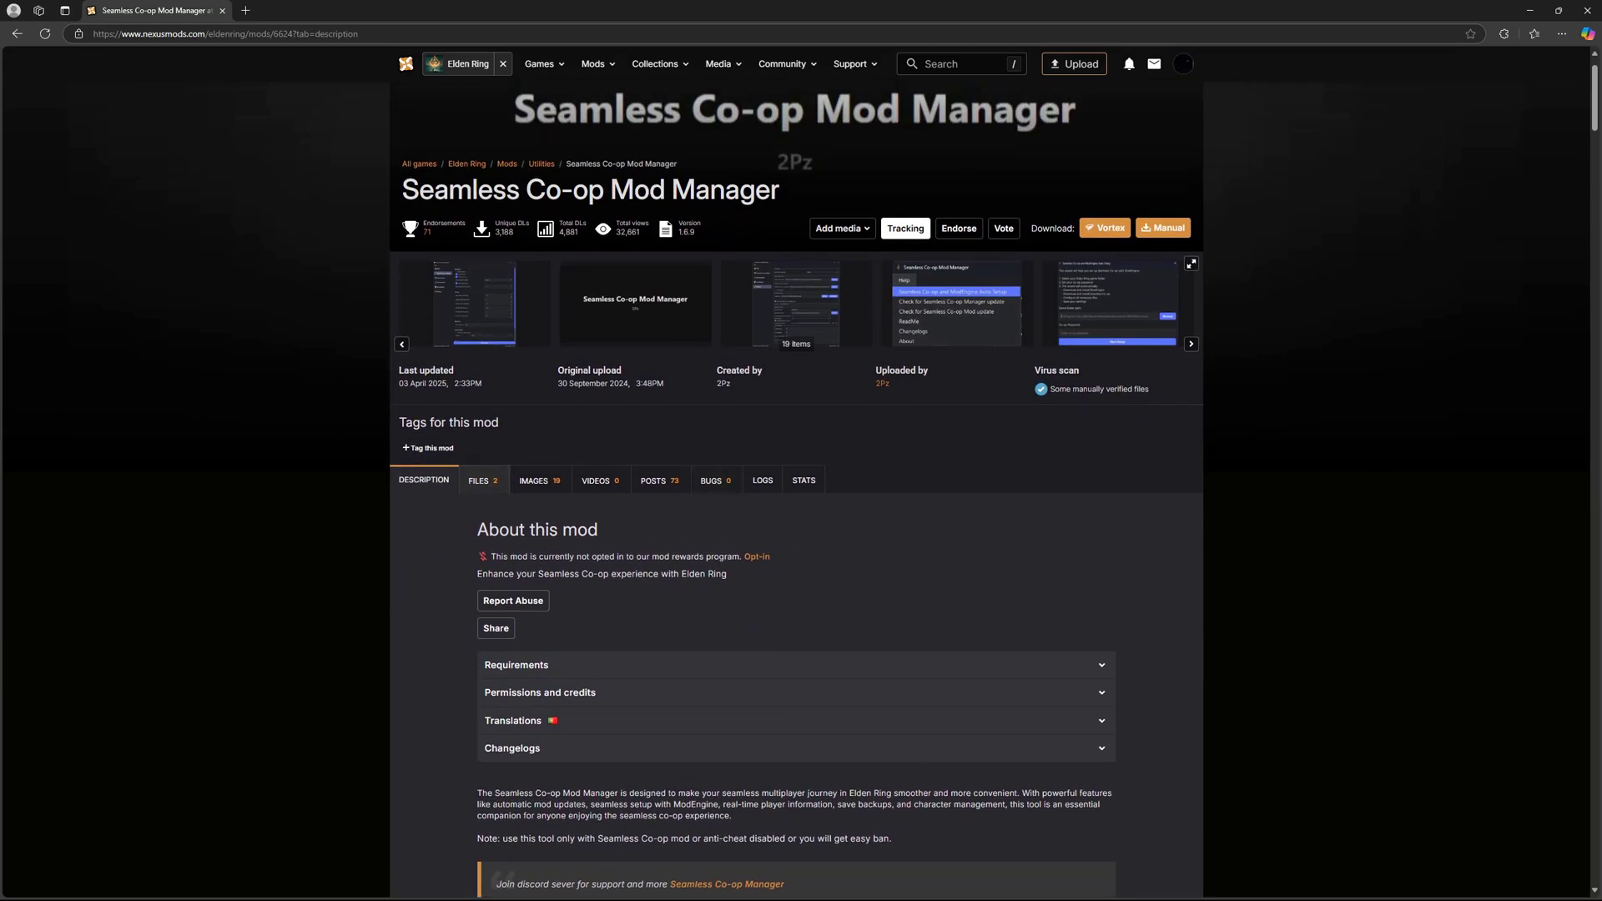
From the Files tab, start the free Slow Download of the 80 MB SeamlessCo-opManager 1.6.9 zip.
click(482, 481)
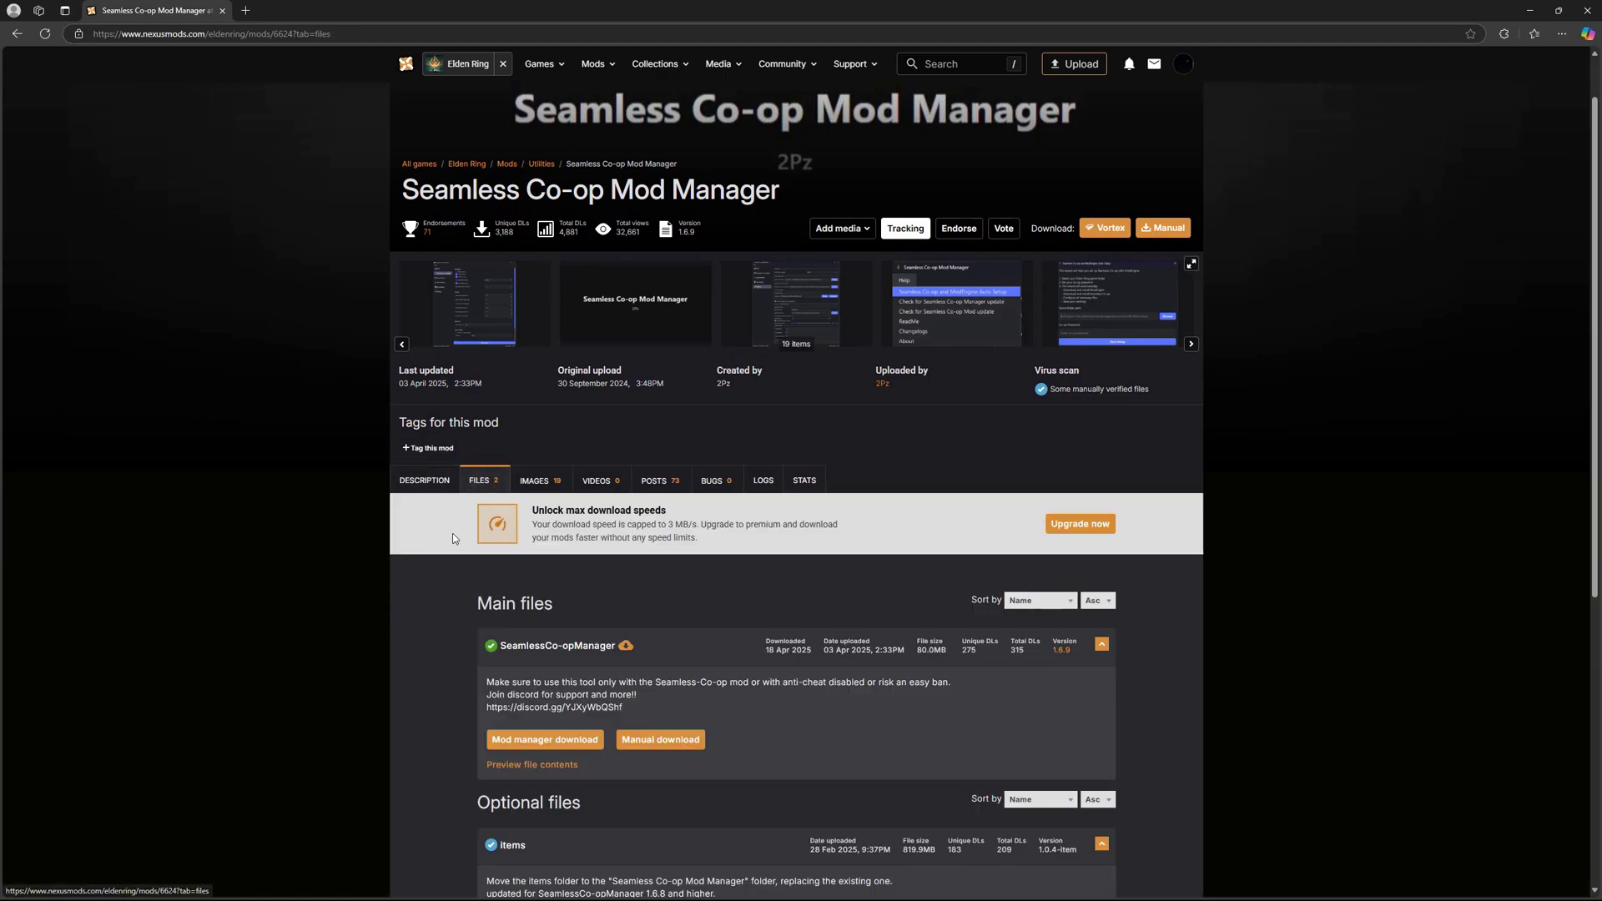
scroll(455, 538, down, 1)
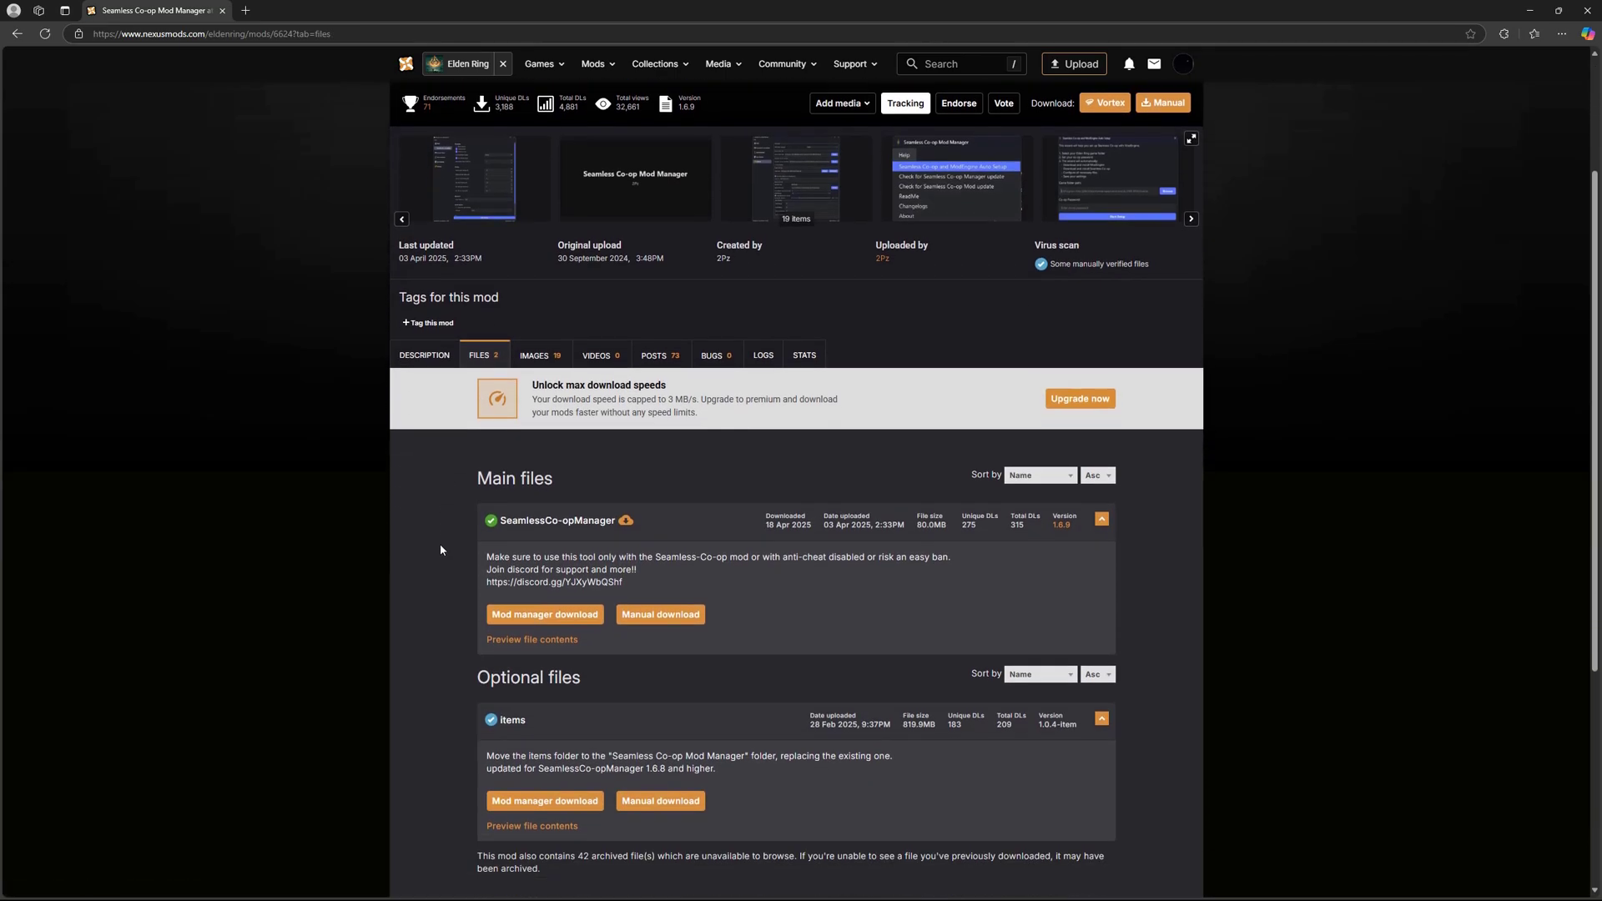
click(644, 621)
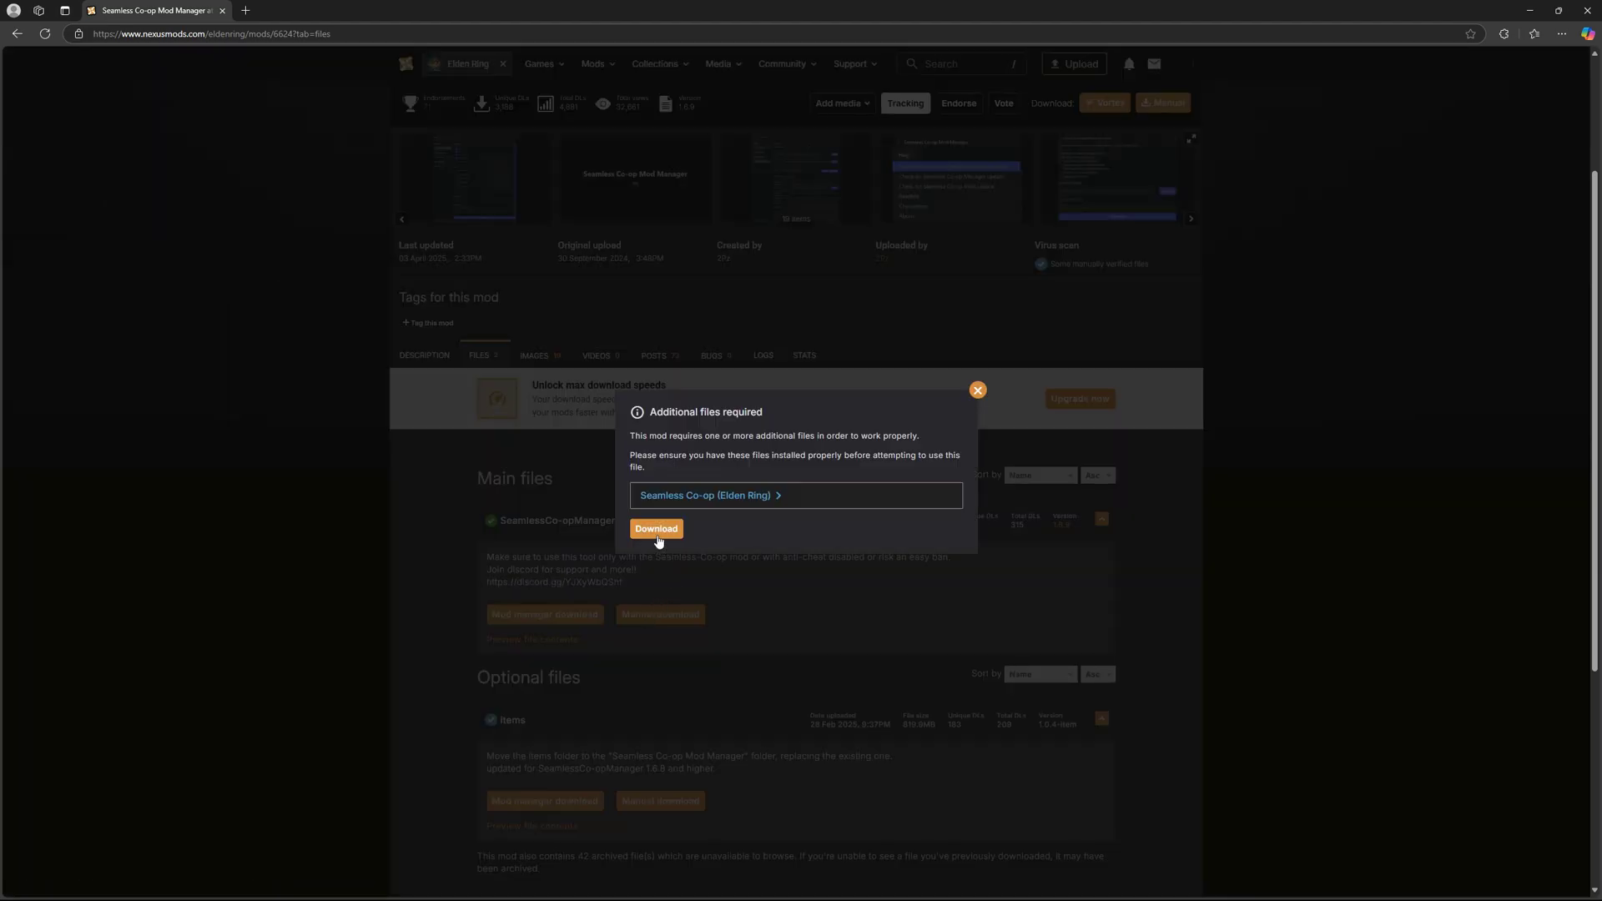
click(656, 529)
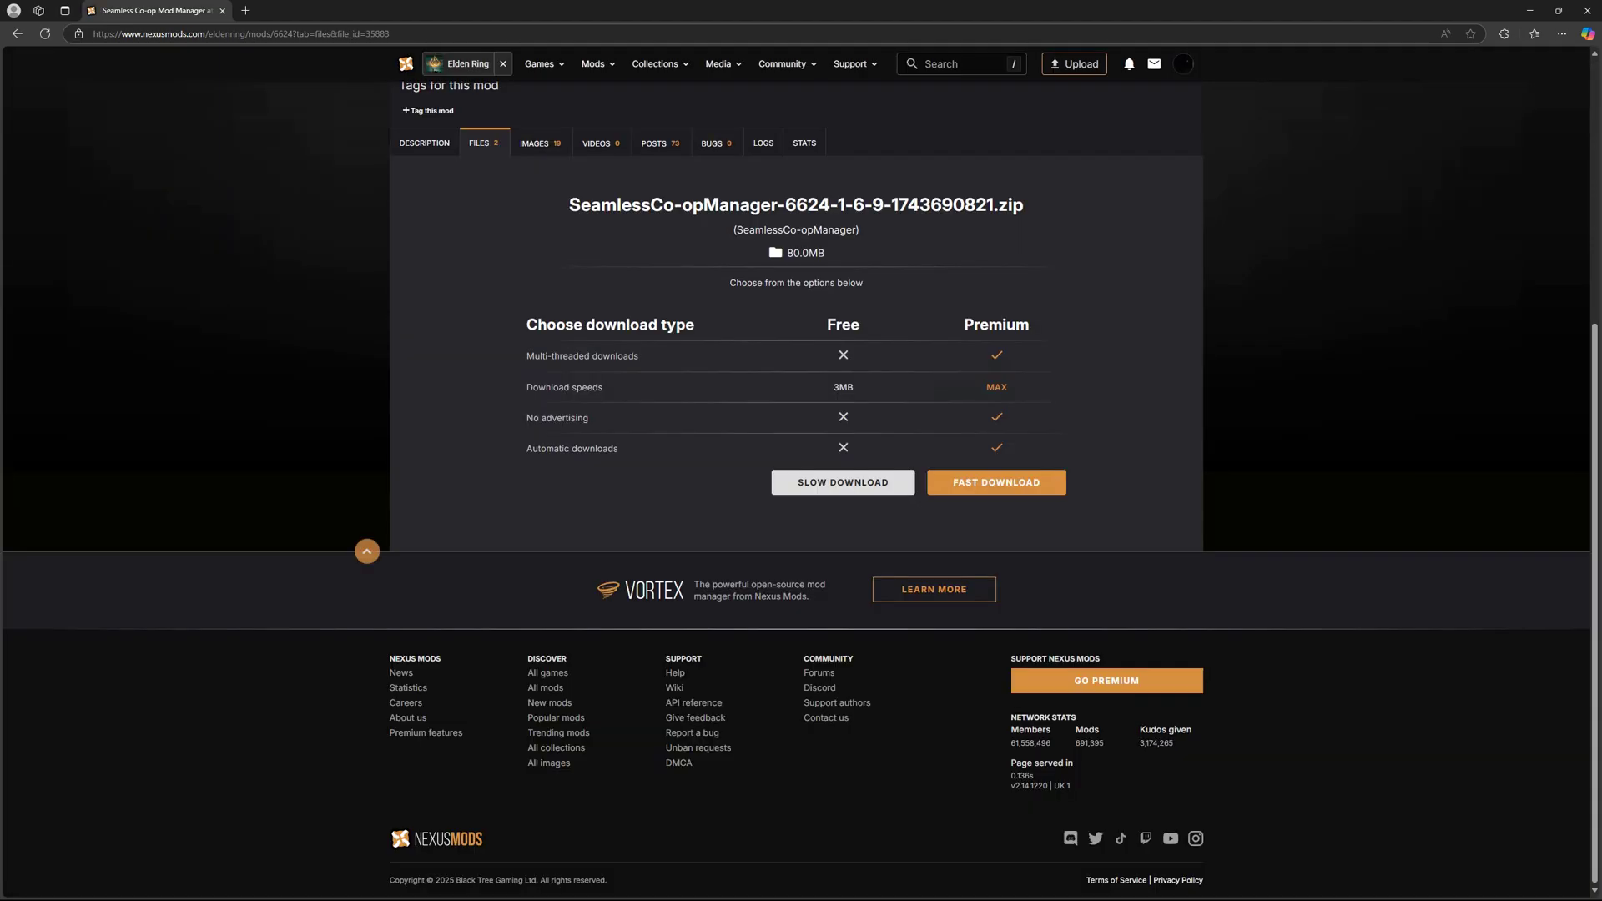
click(843, 482)
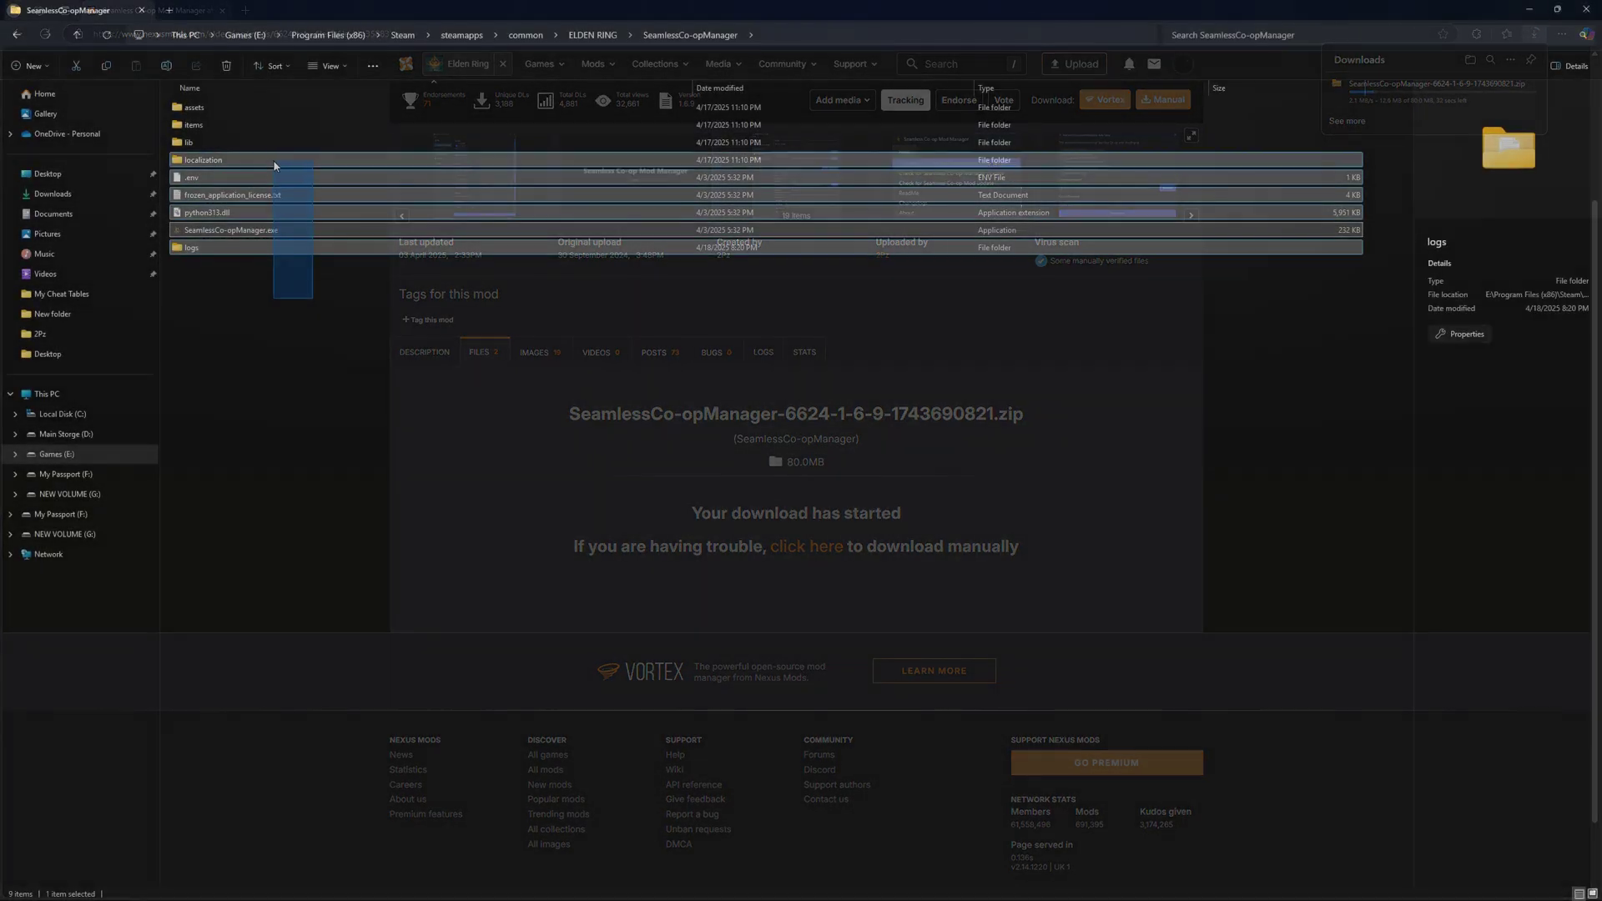
Launch SeamlessCo-opManager.exe from the ELDEN RING mod folder and centre the Mod Manager window.
drag(274, 165, 296, 298)
click(296, 298)
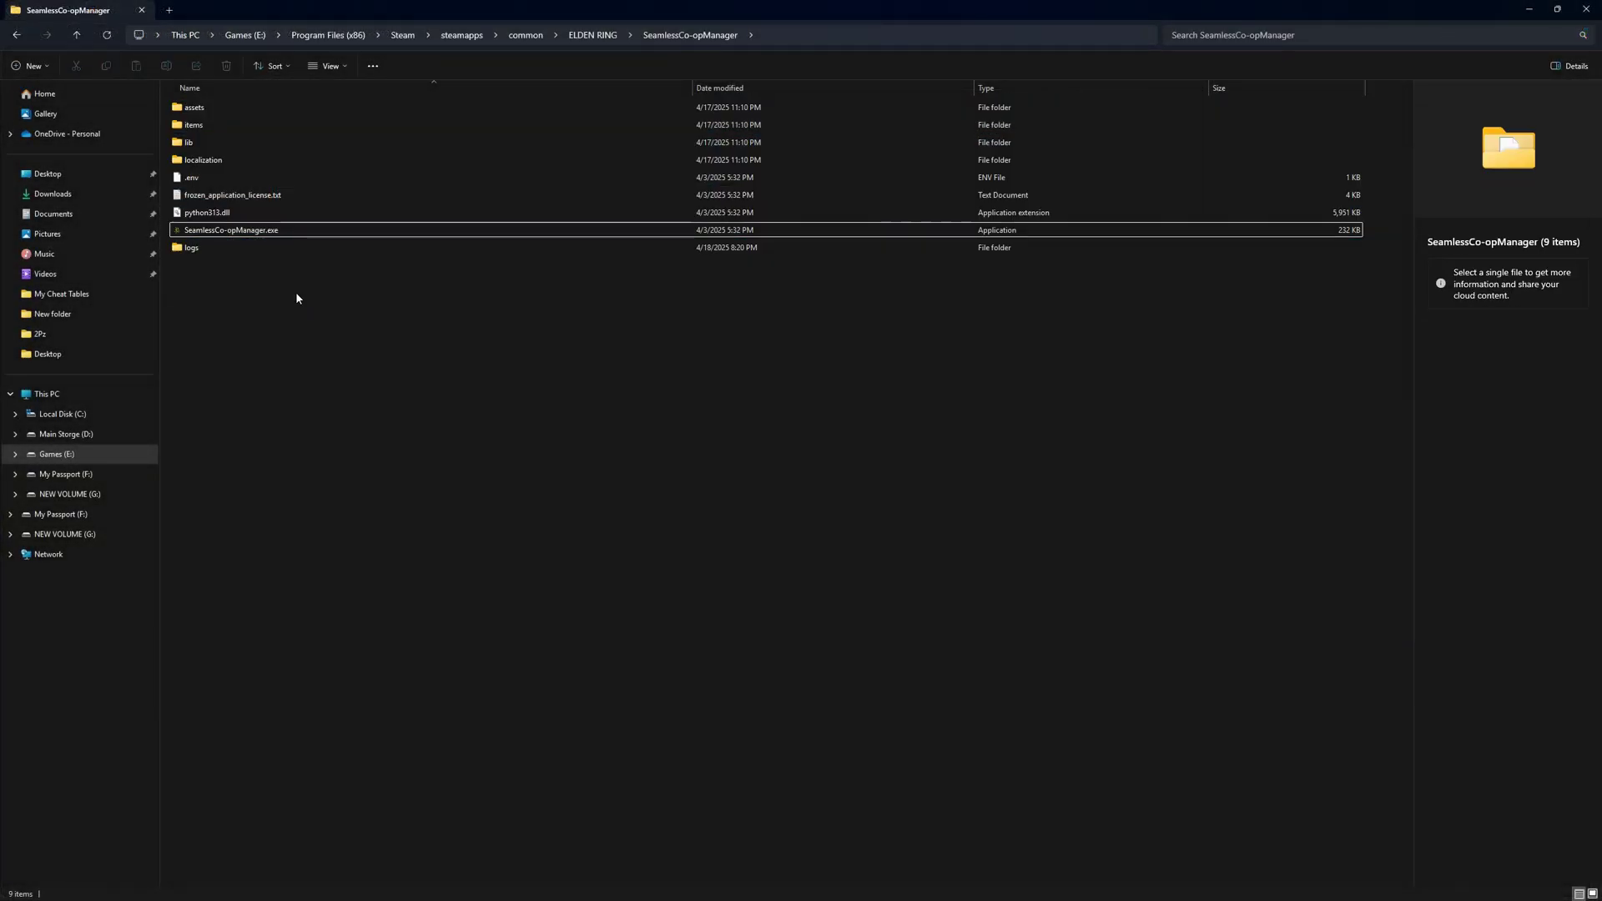
click(282, 232)
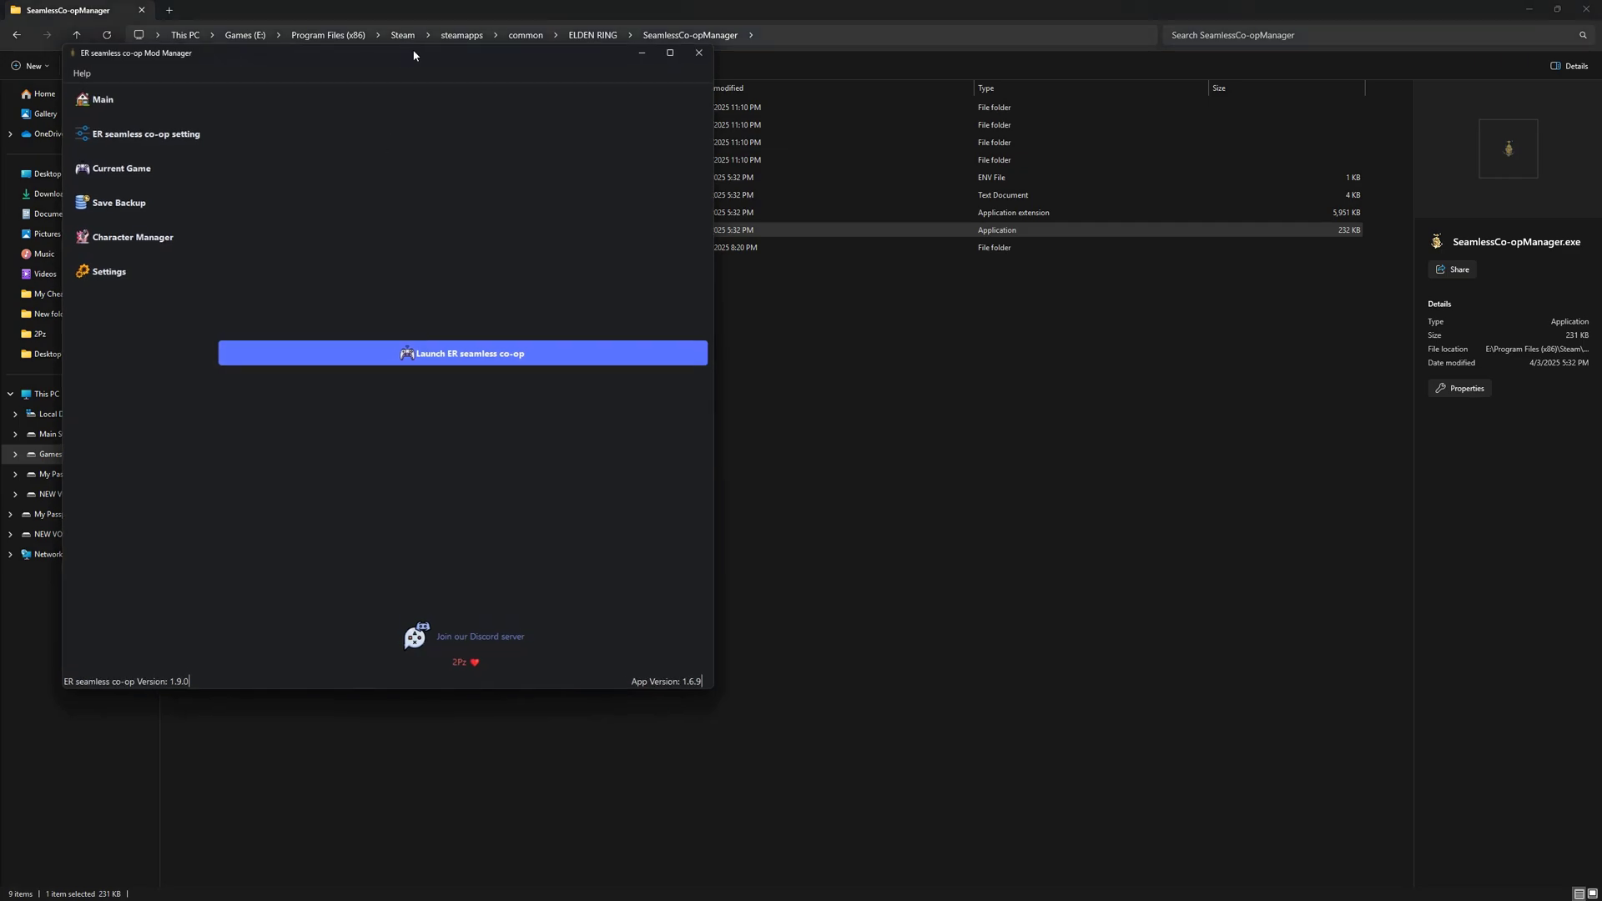
drag(414, 55, 700, 201)
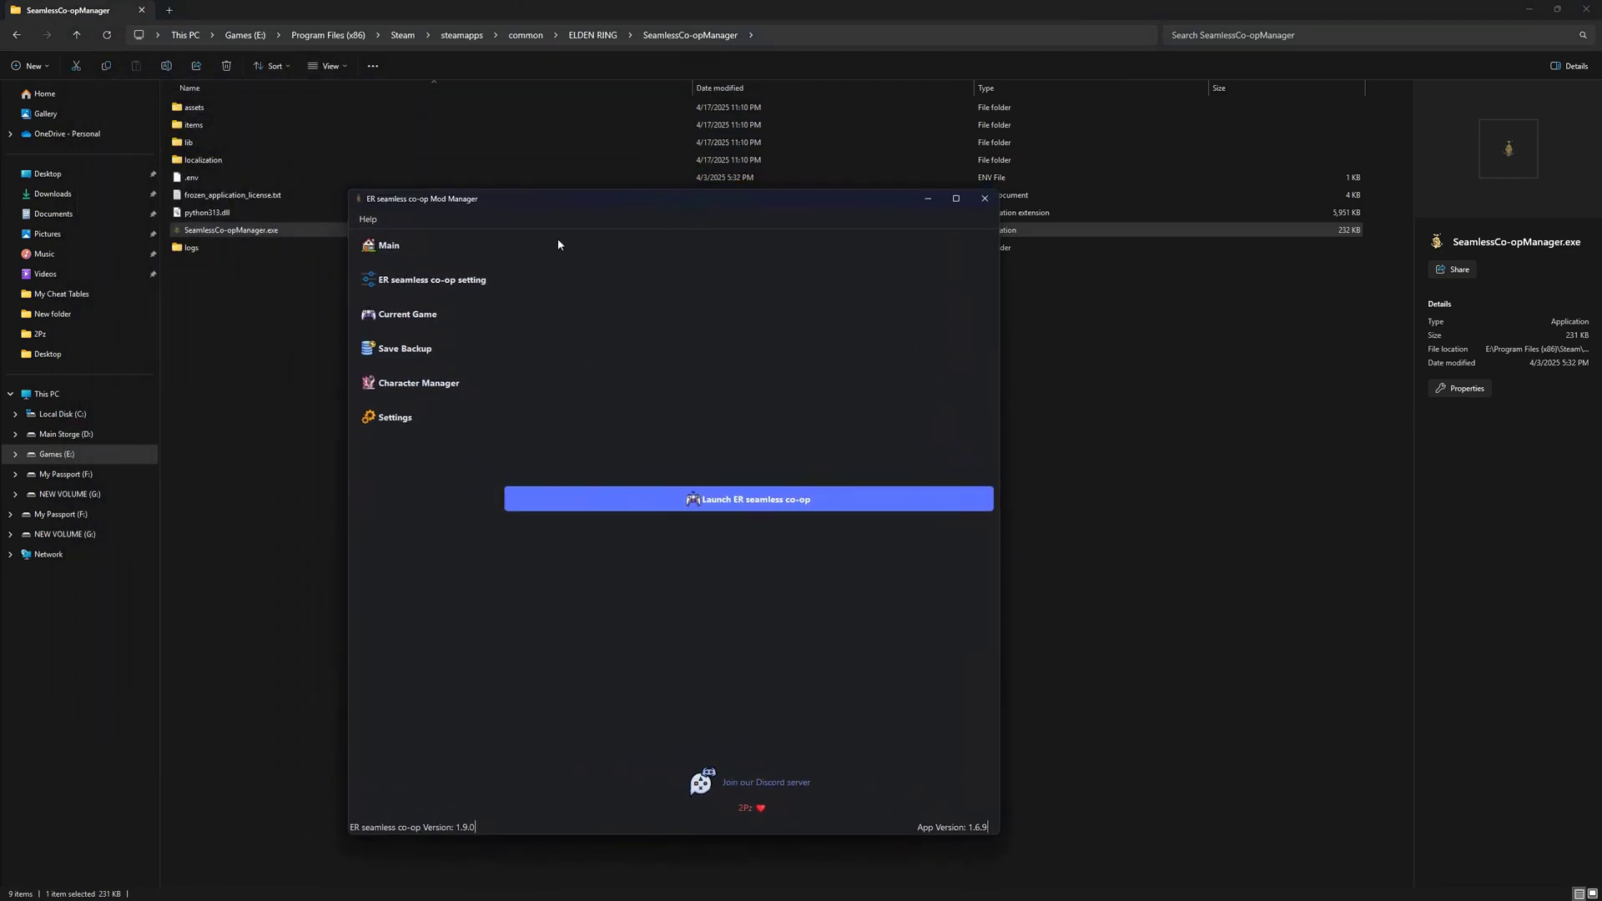
drag(544, 201, 554, 185)
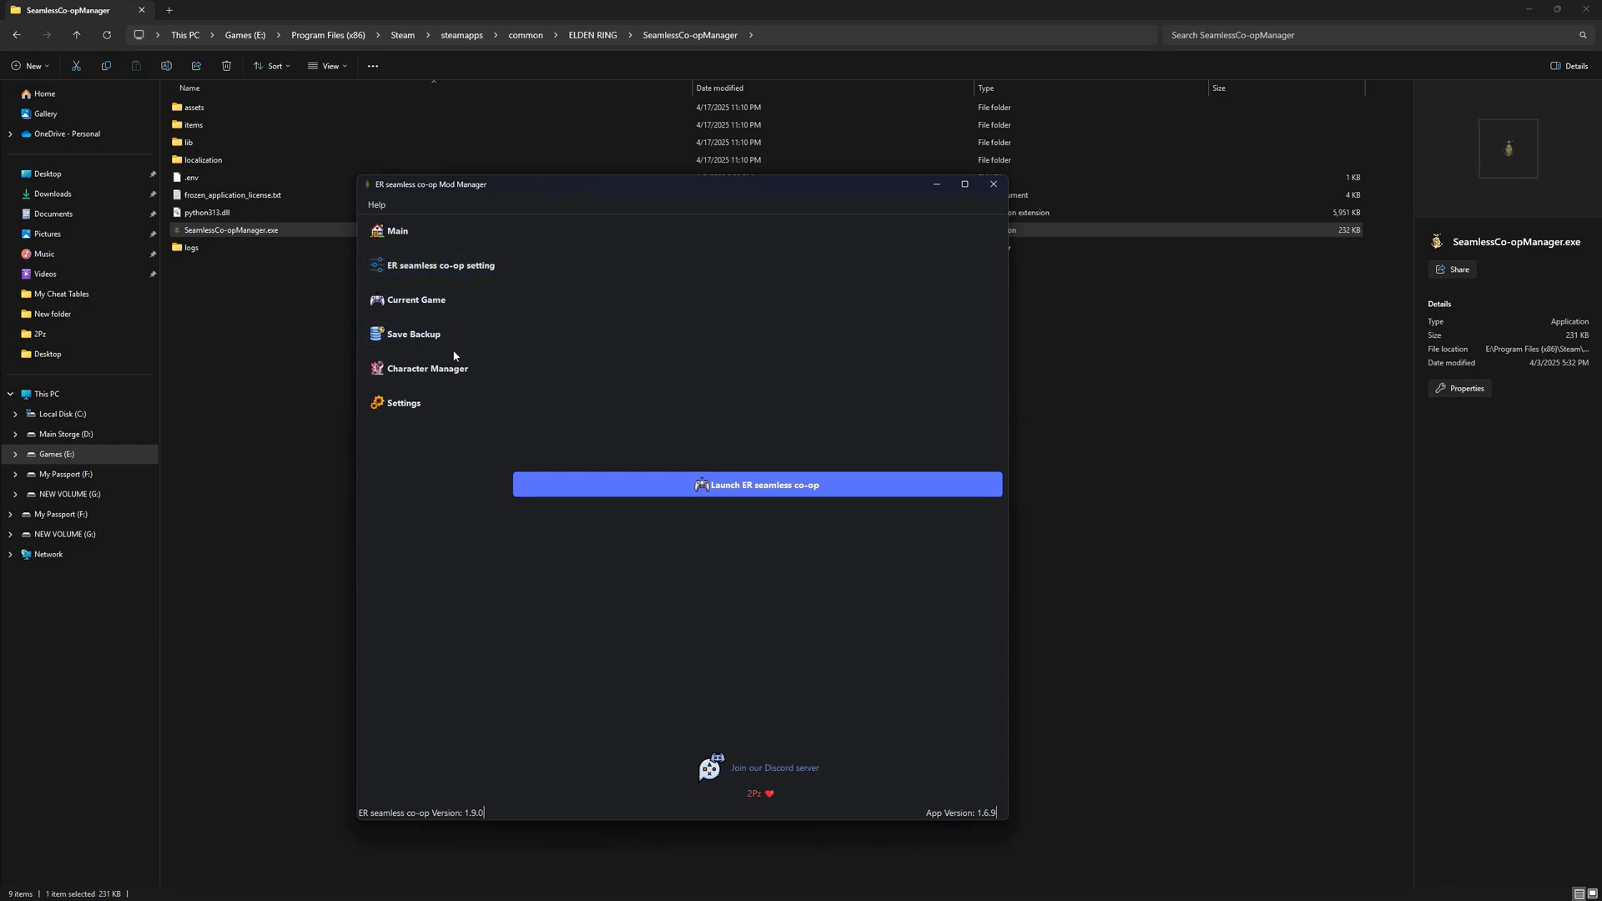
Run Help > ER seamless co-op and ModEngine Auto Setup with the pasted ELDEN RING folder path.
click(388, 207)
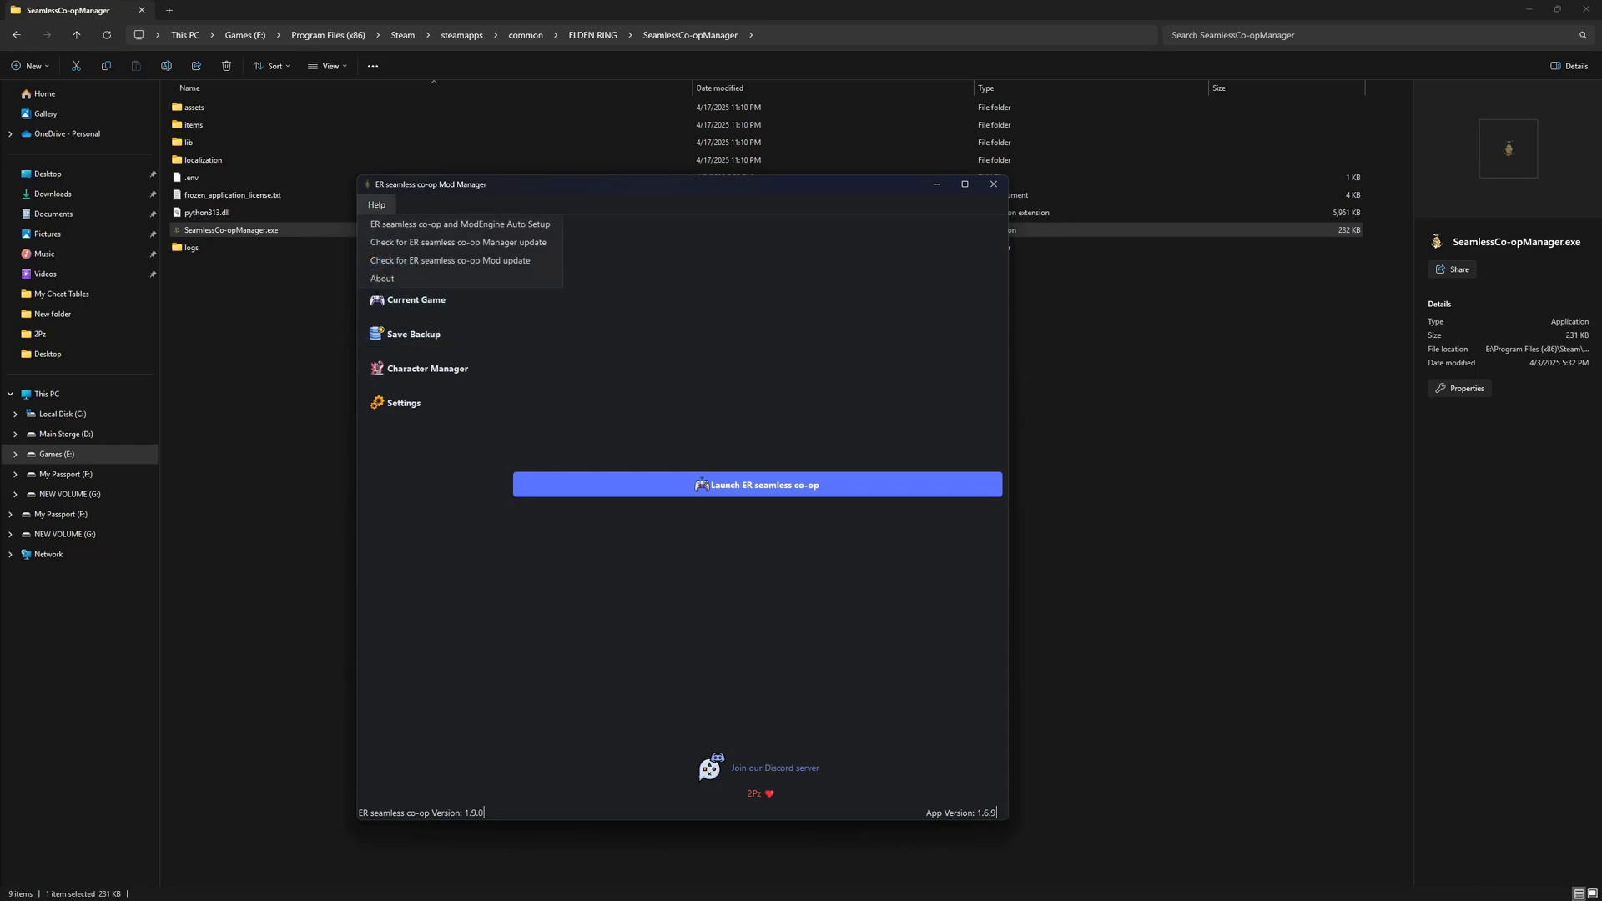
click(442, 224)
drag(634, 378, 655, 221)
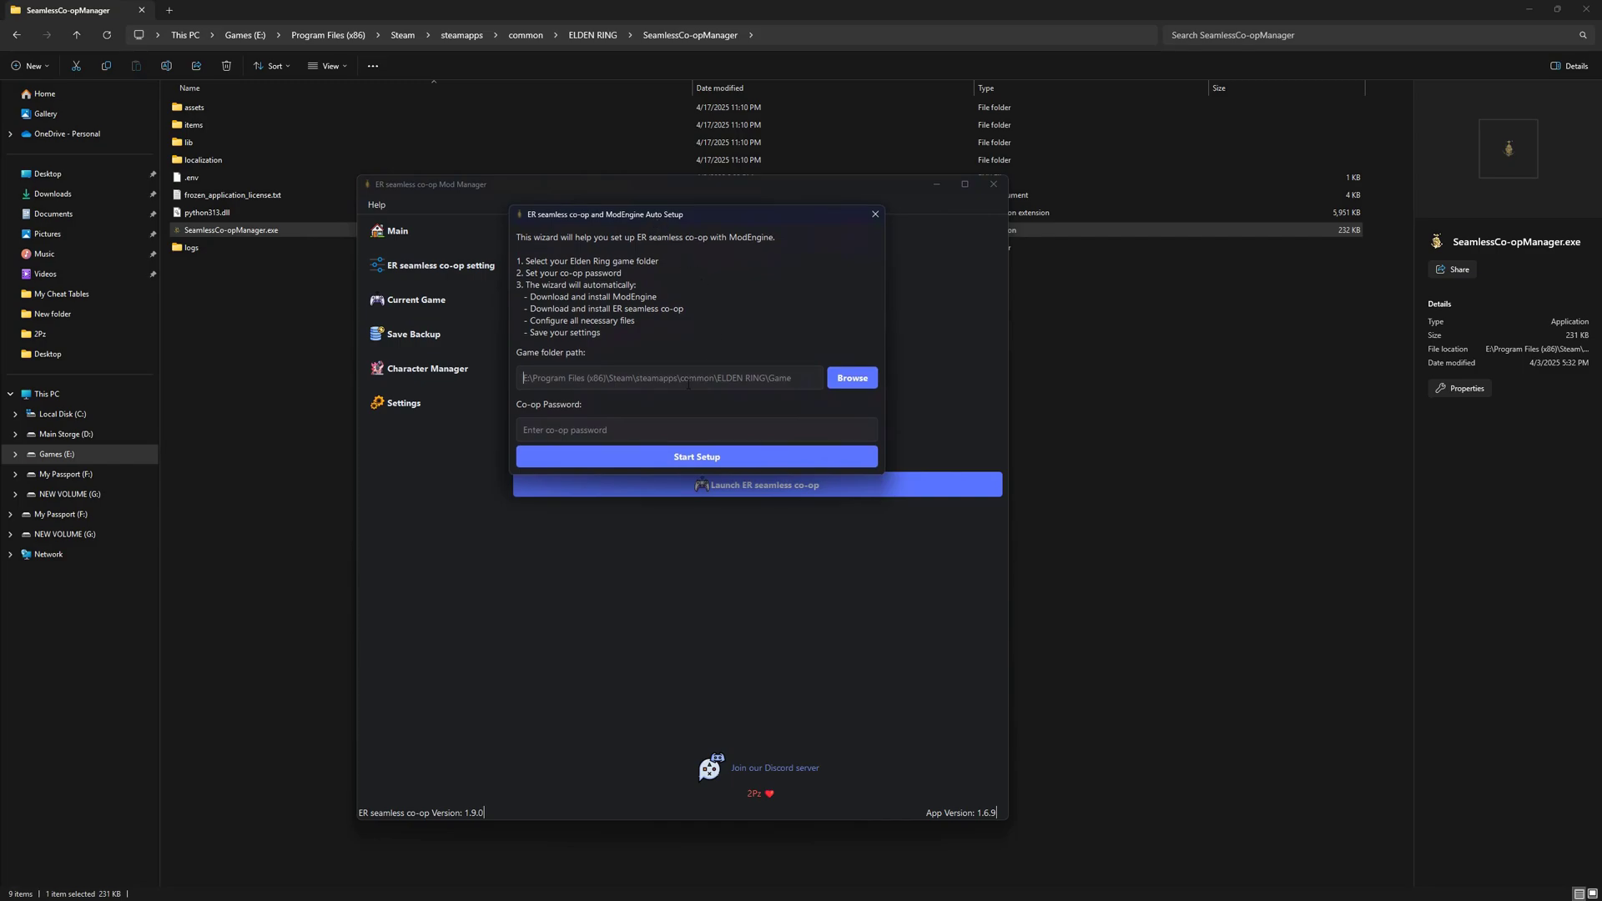
click(562, 379)
text(E:/Program Files (x86)/Steam/steamapps/common/ELDEN RING/Game)
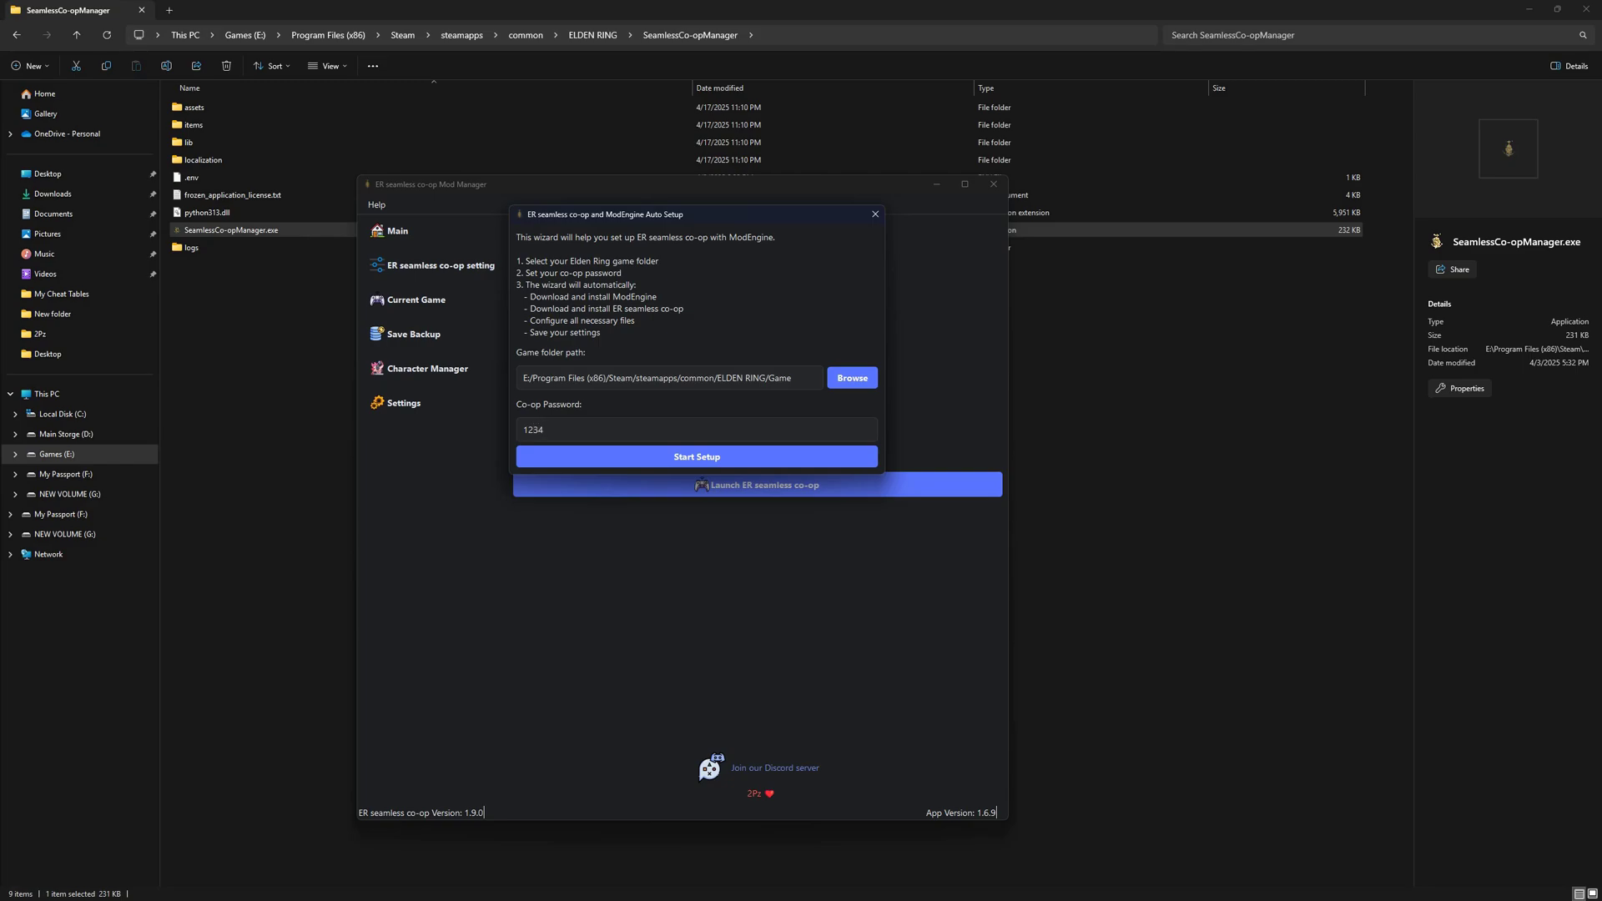
drag(663, 215, 656, 211)
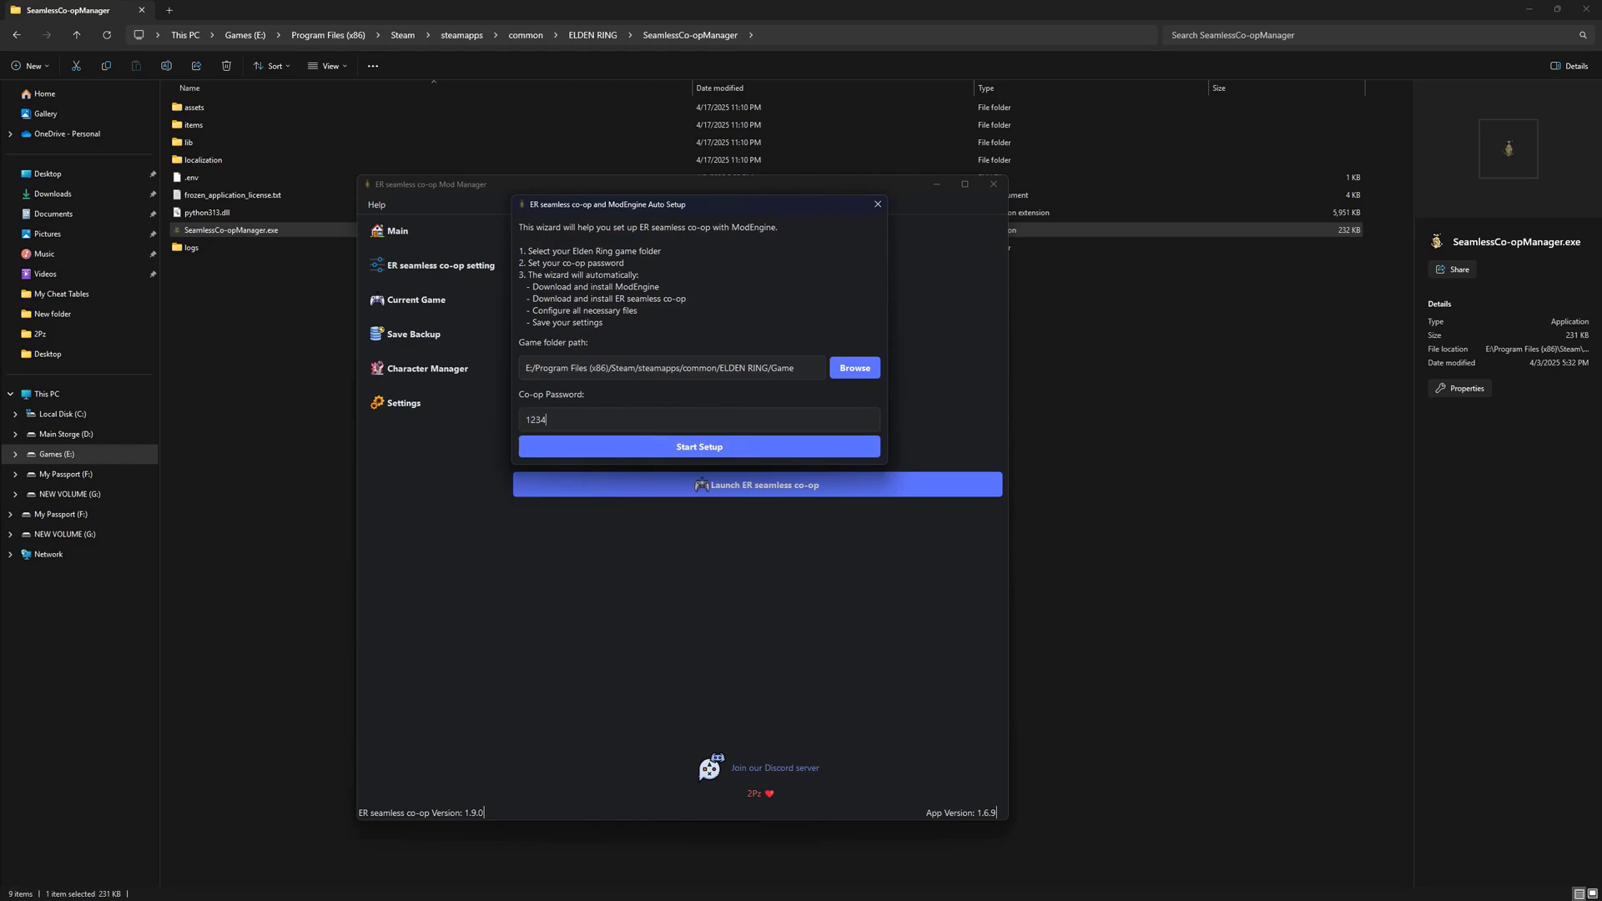
click(674, 443)
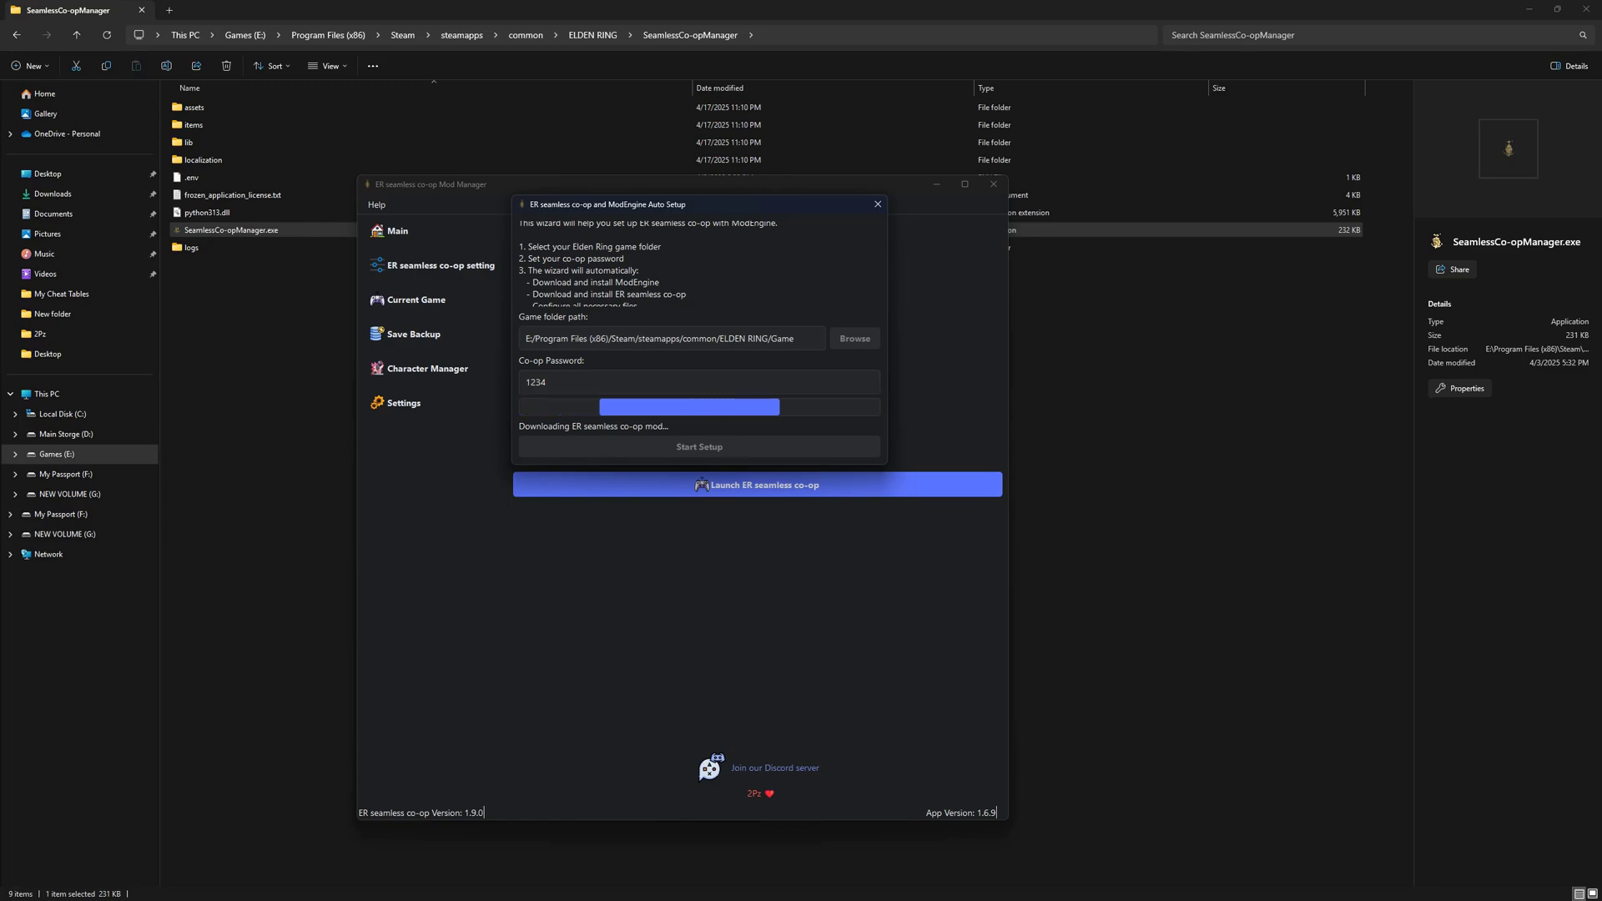
click(863, 414)
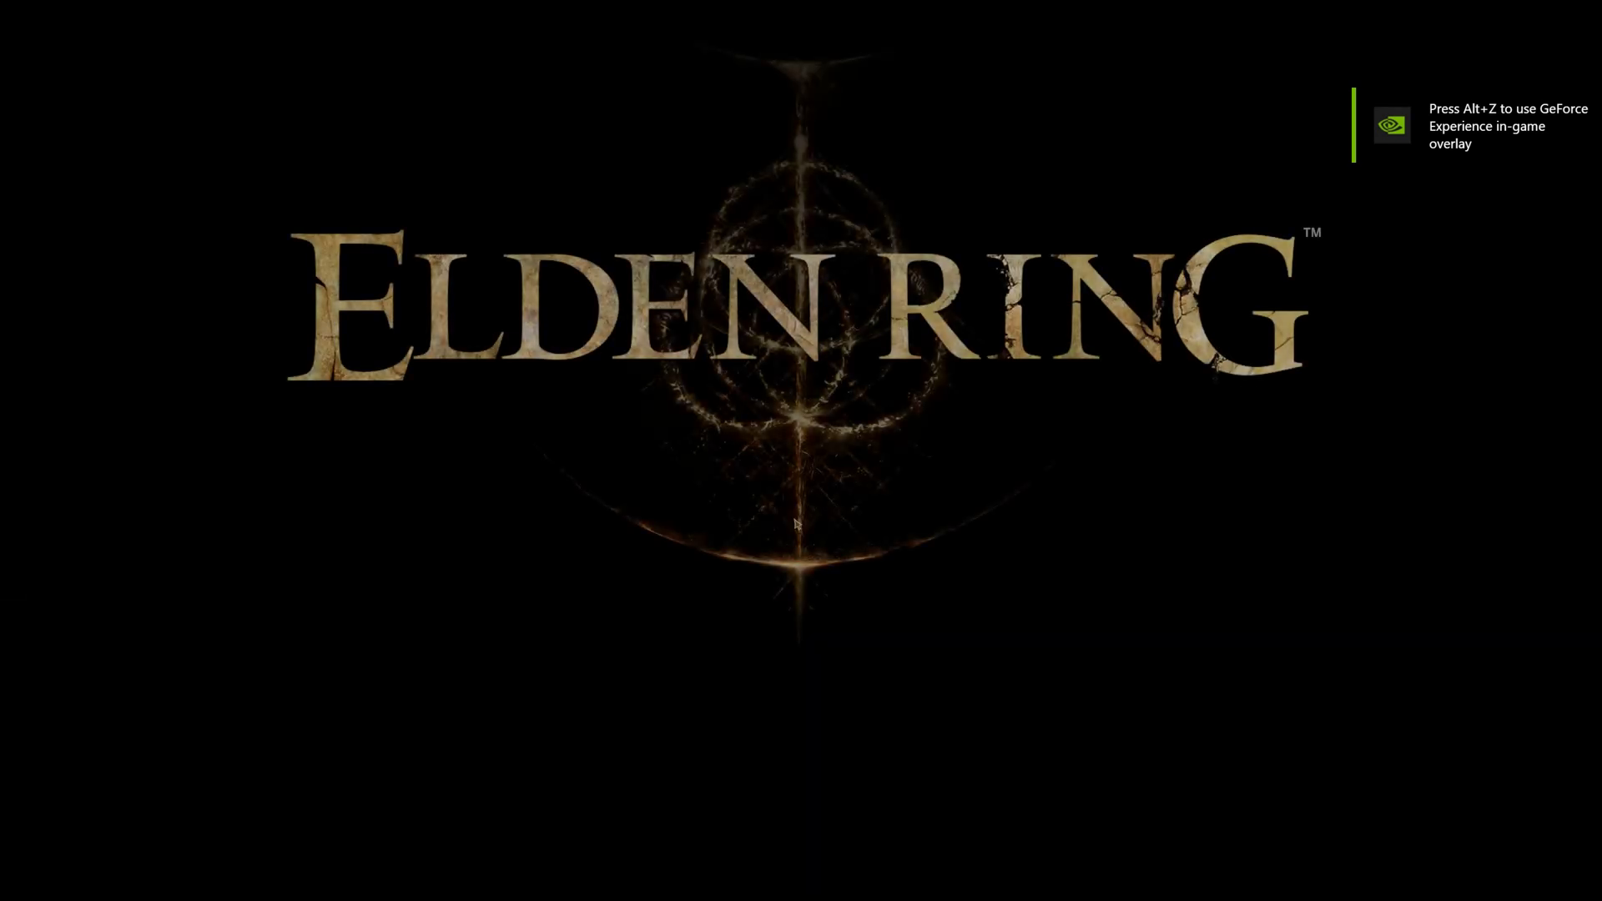
Pass Elden Ring's title screen and dismiss the seamless co-op mod notices.
key(Return)
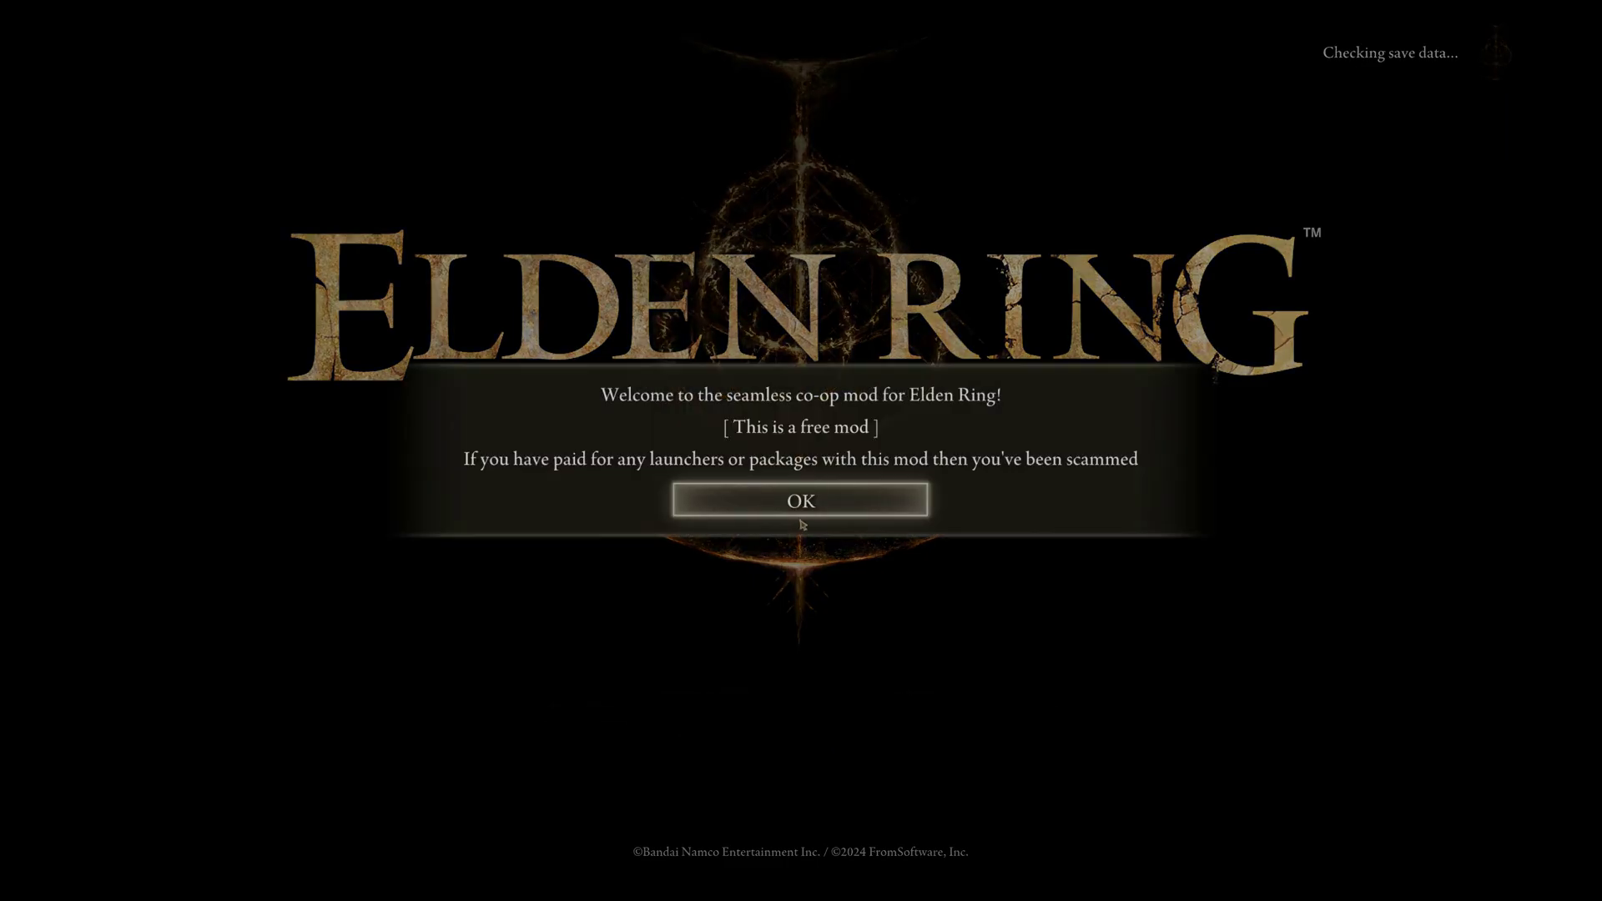
key(Return)
key(Return)
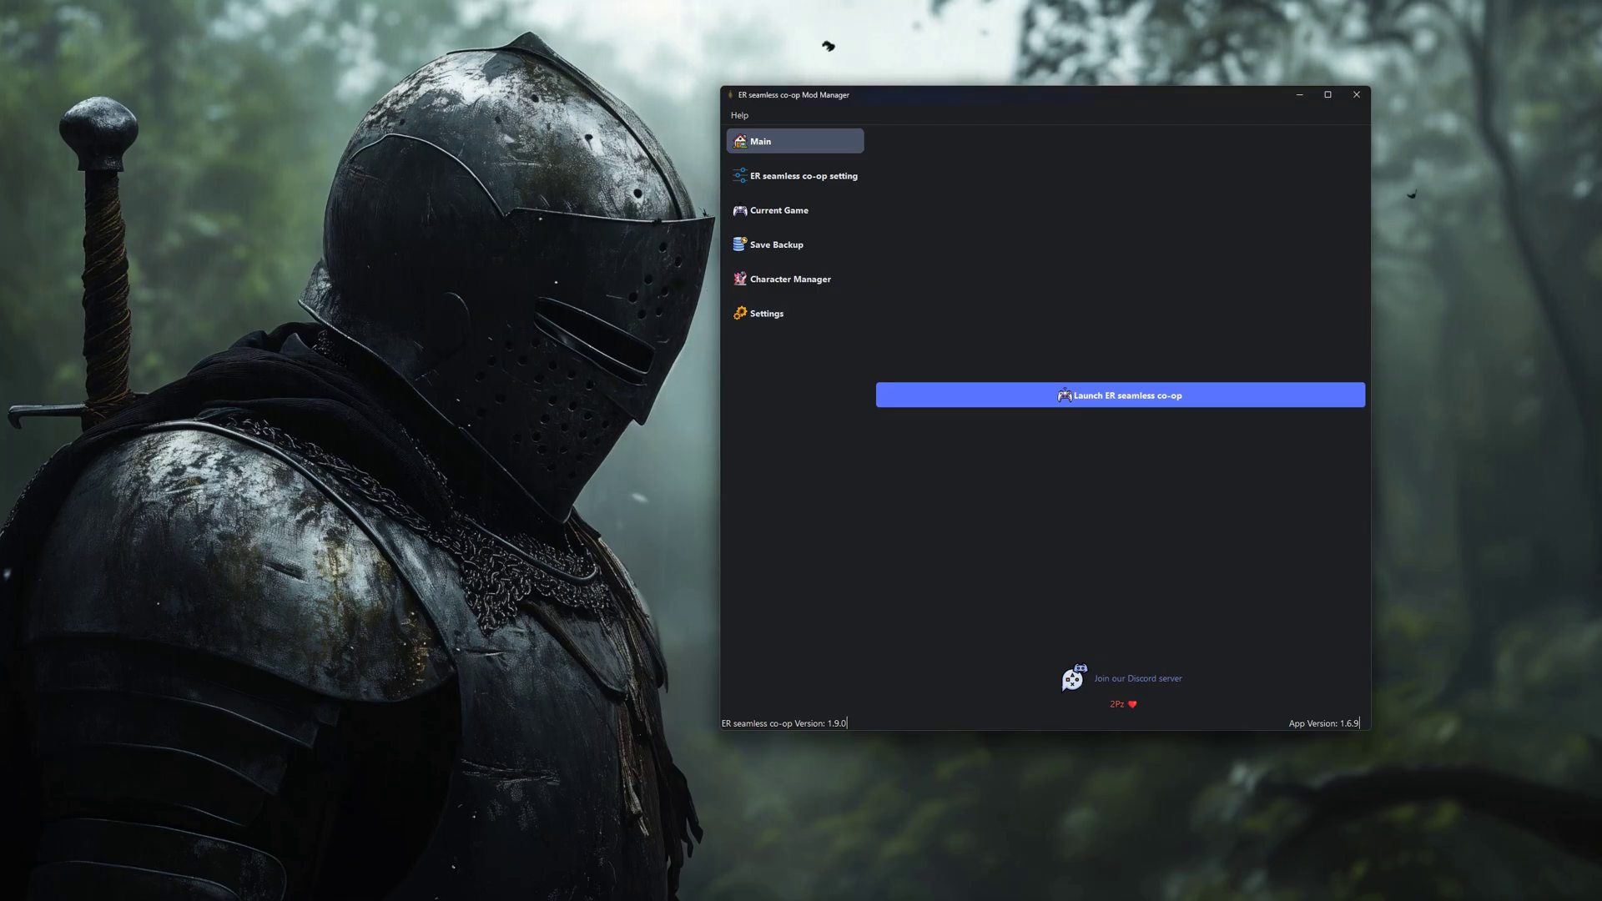
Keep invaders allowed, set Overhead Player Display to Soul Level and Ping, and enter a new co-op password.
click(814, 179)
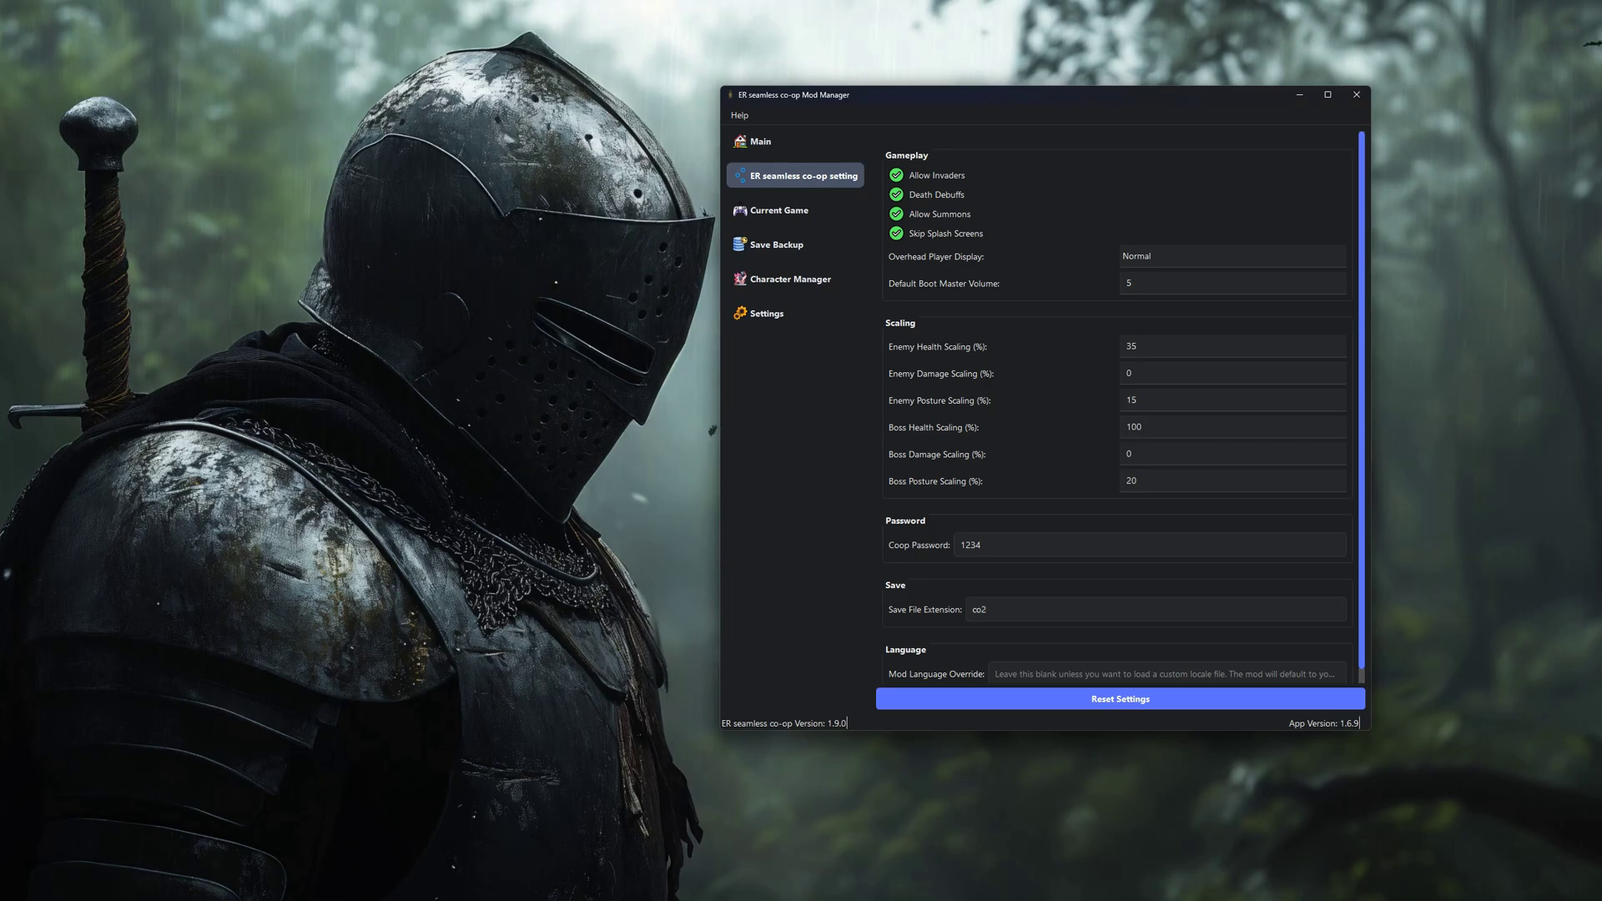
click(902, 178)
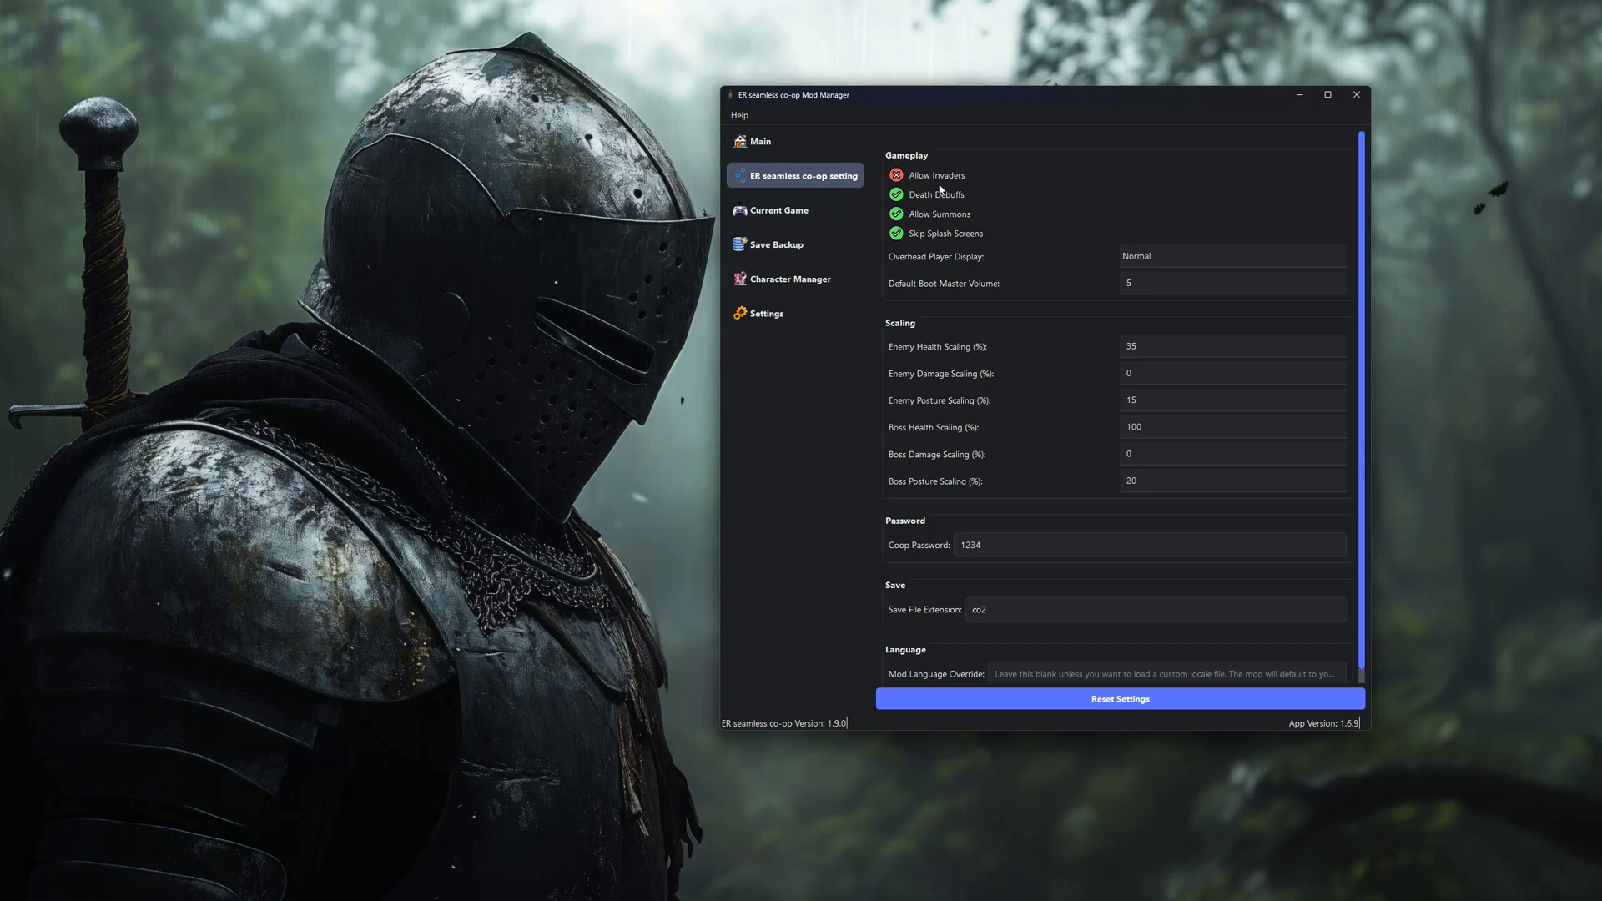
click(896, 175)
click(1168, 256)
click(1168, 396)
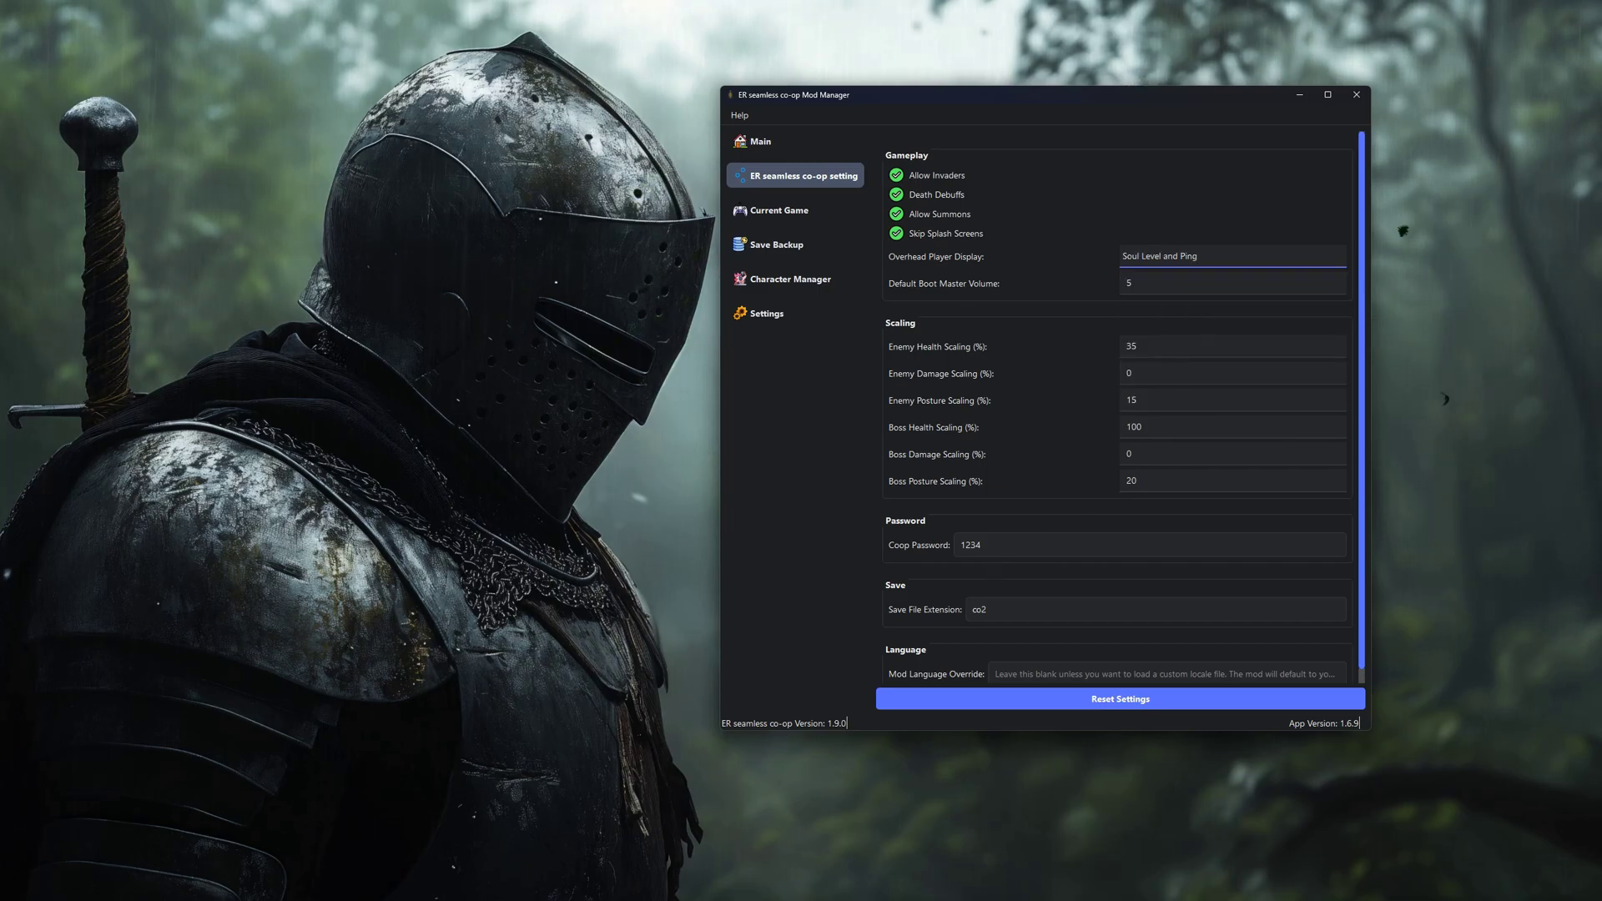
double_click(970, 545)
text(test123)
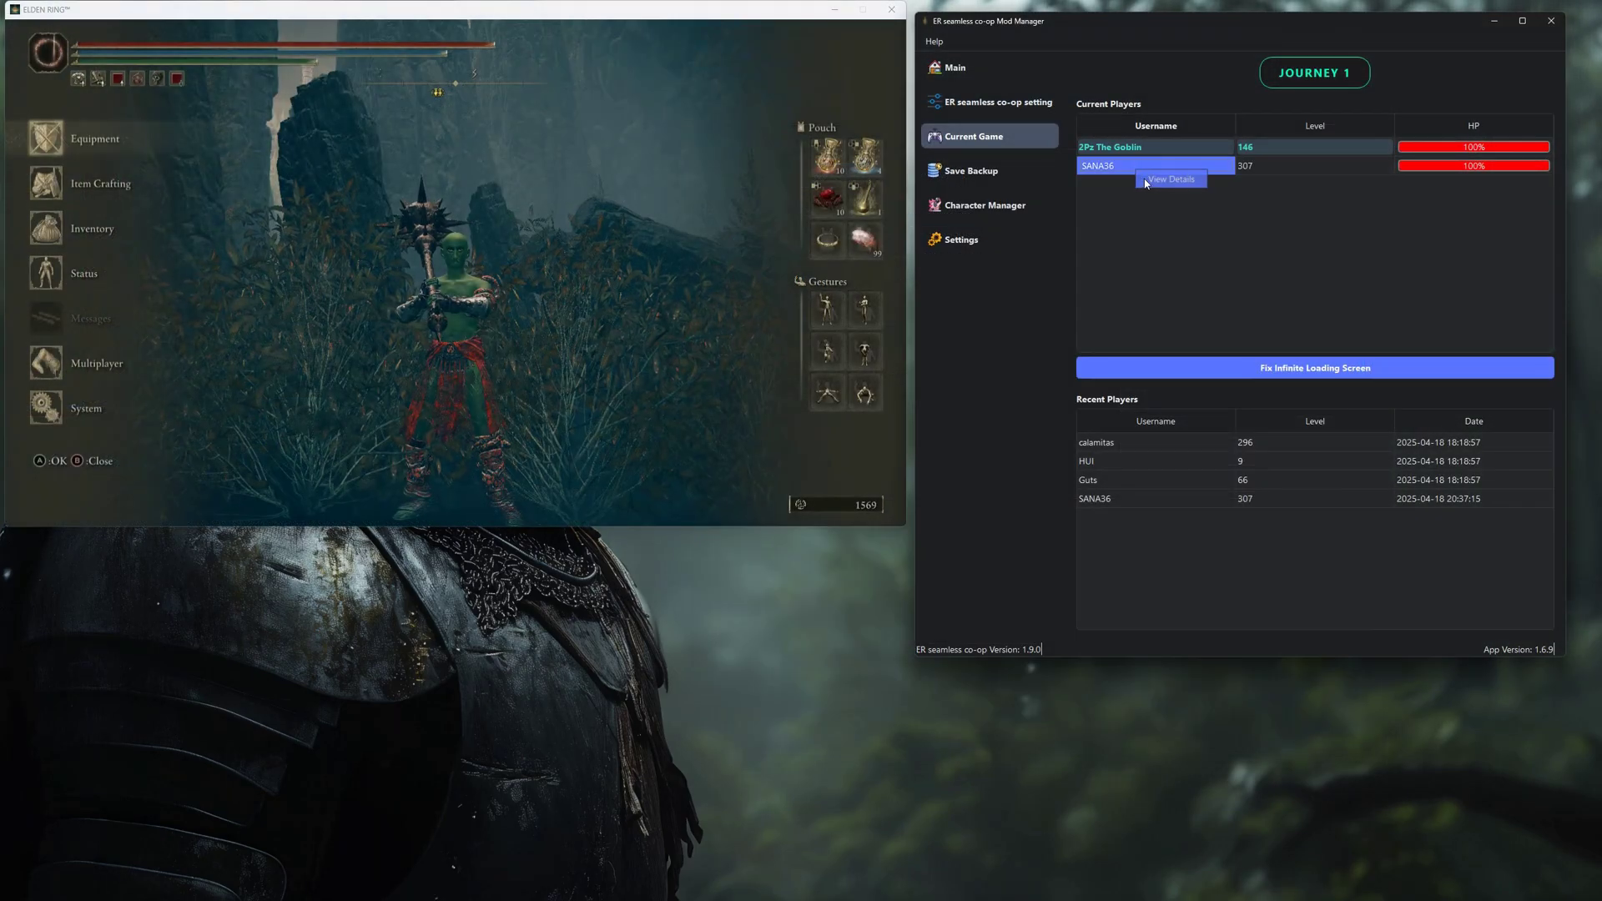
Inspect the other player's stats and equipment, then close that window.
double_click(1135, 165)
drag(1421, 67, 1242, 70)
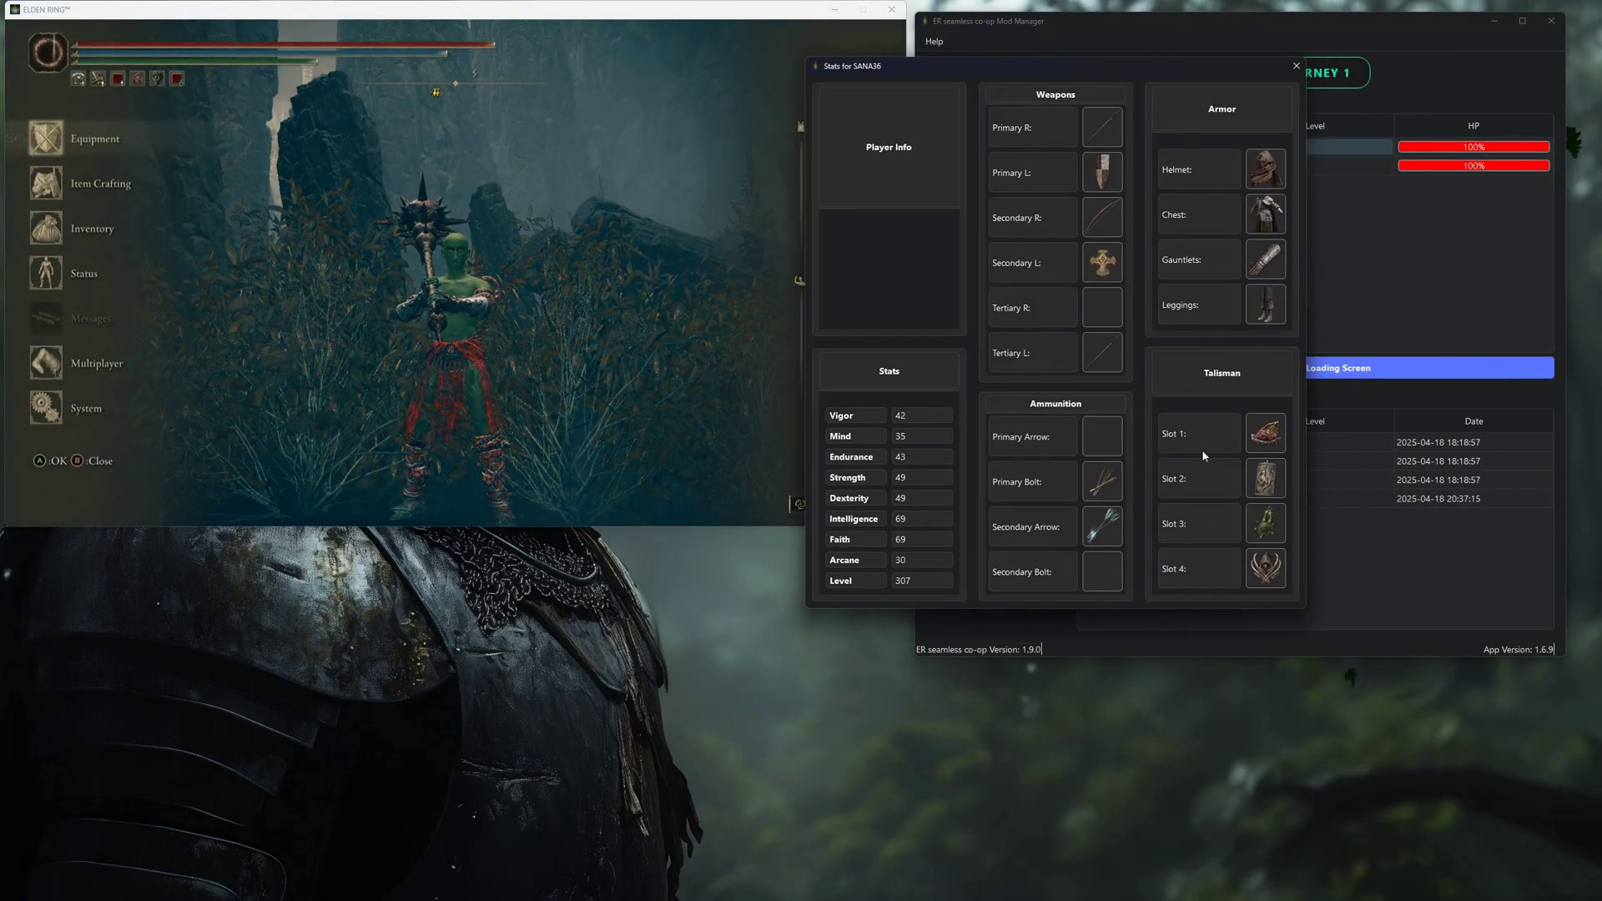
click(1295, 65)
Load the bleed and air.json build in the host player's build editor and apply it.
right_click(1154, 148)
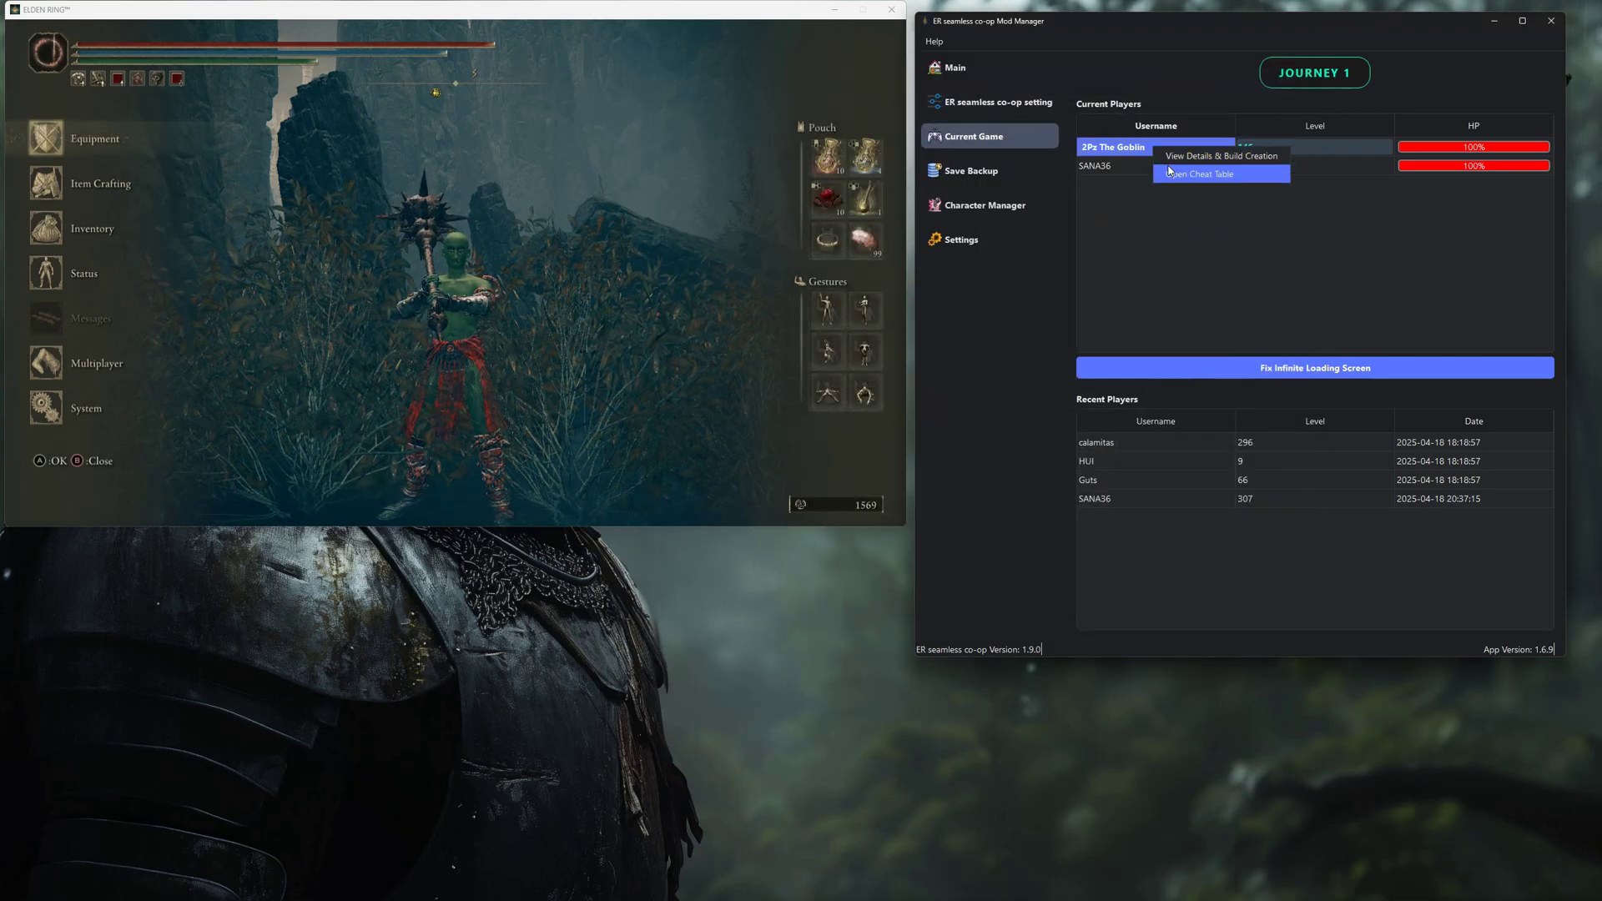
click(1220, 156)
drag(1054, 50, 1004, 79)
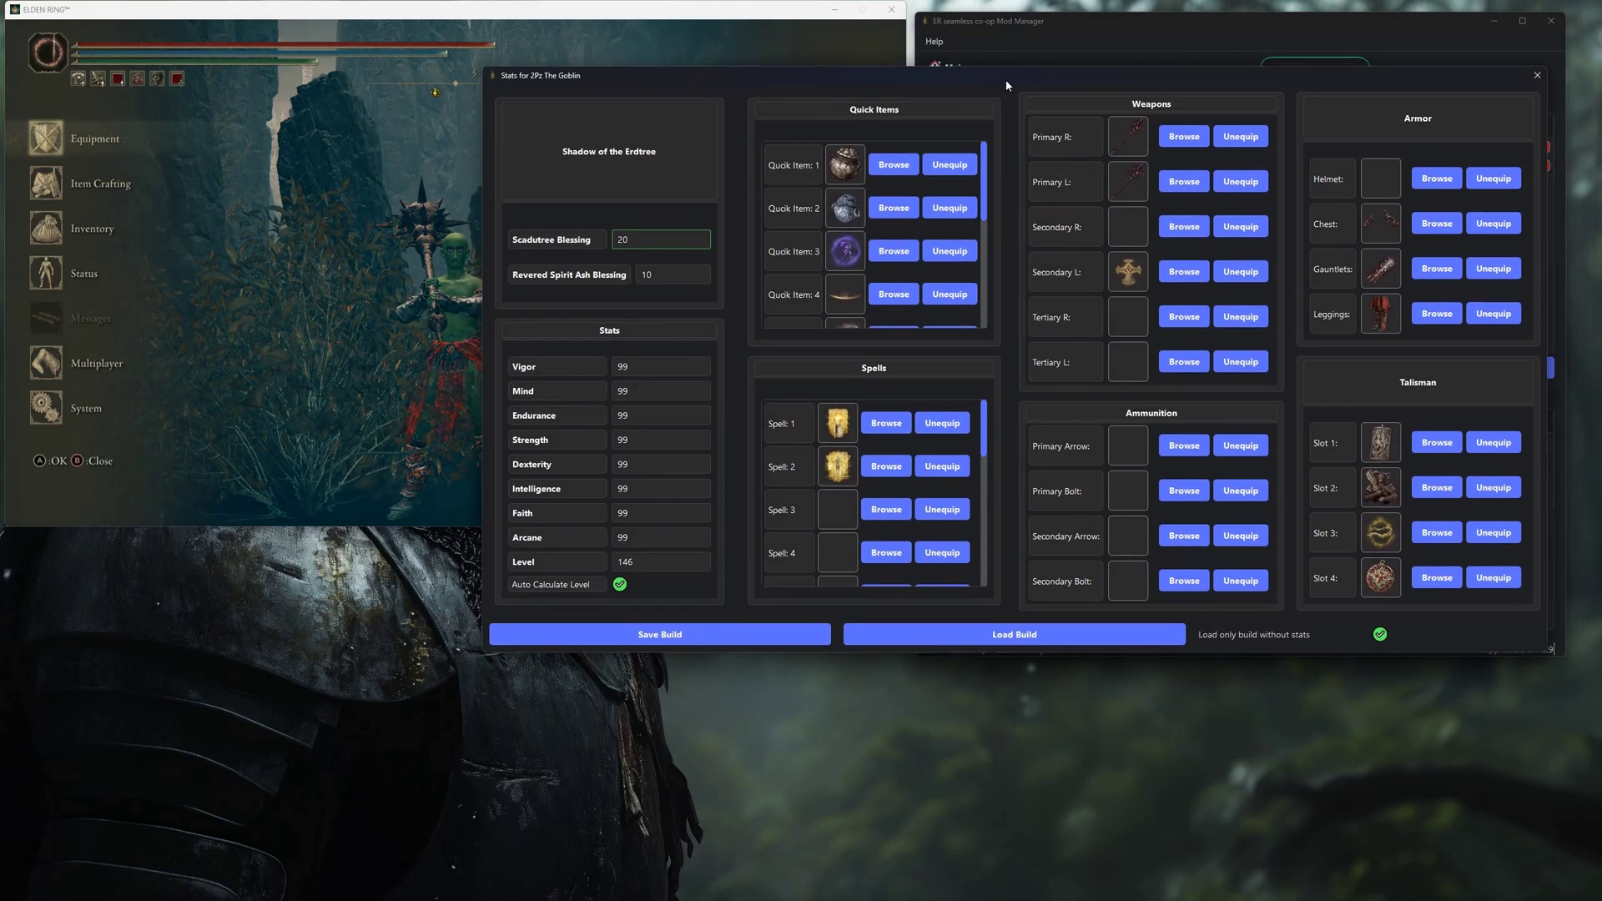
click(1073, 636)
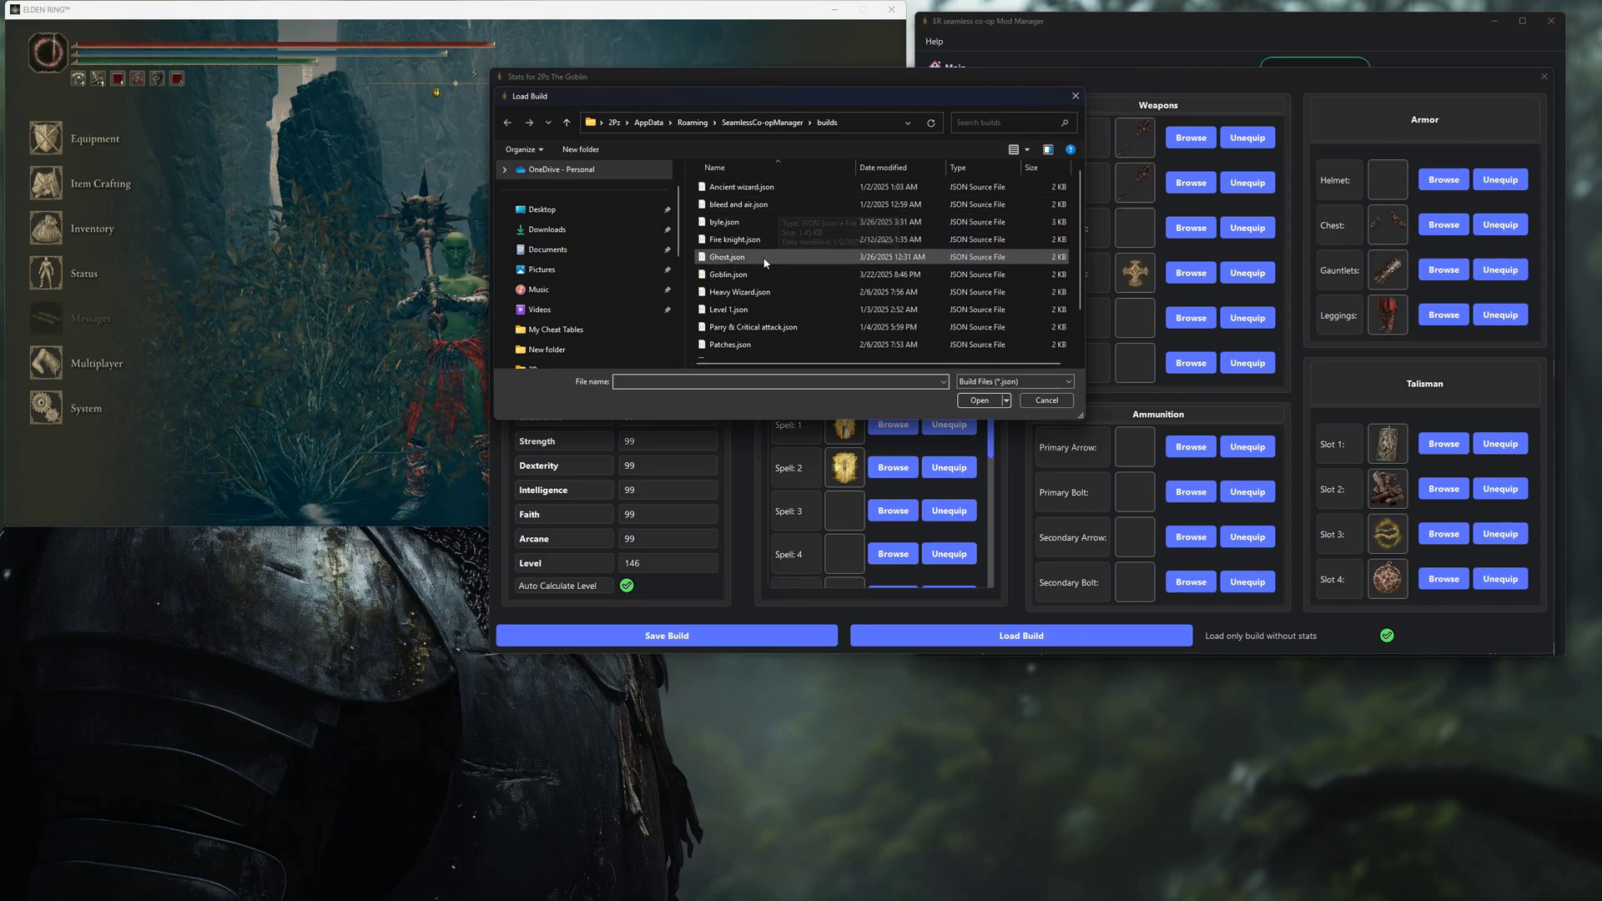
double_click(738, 204)
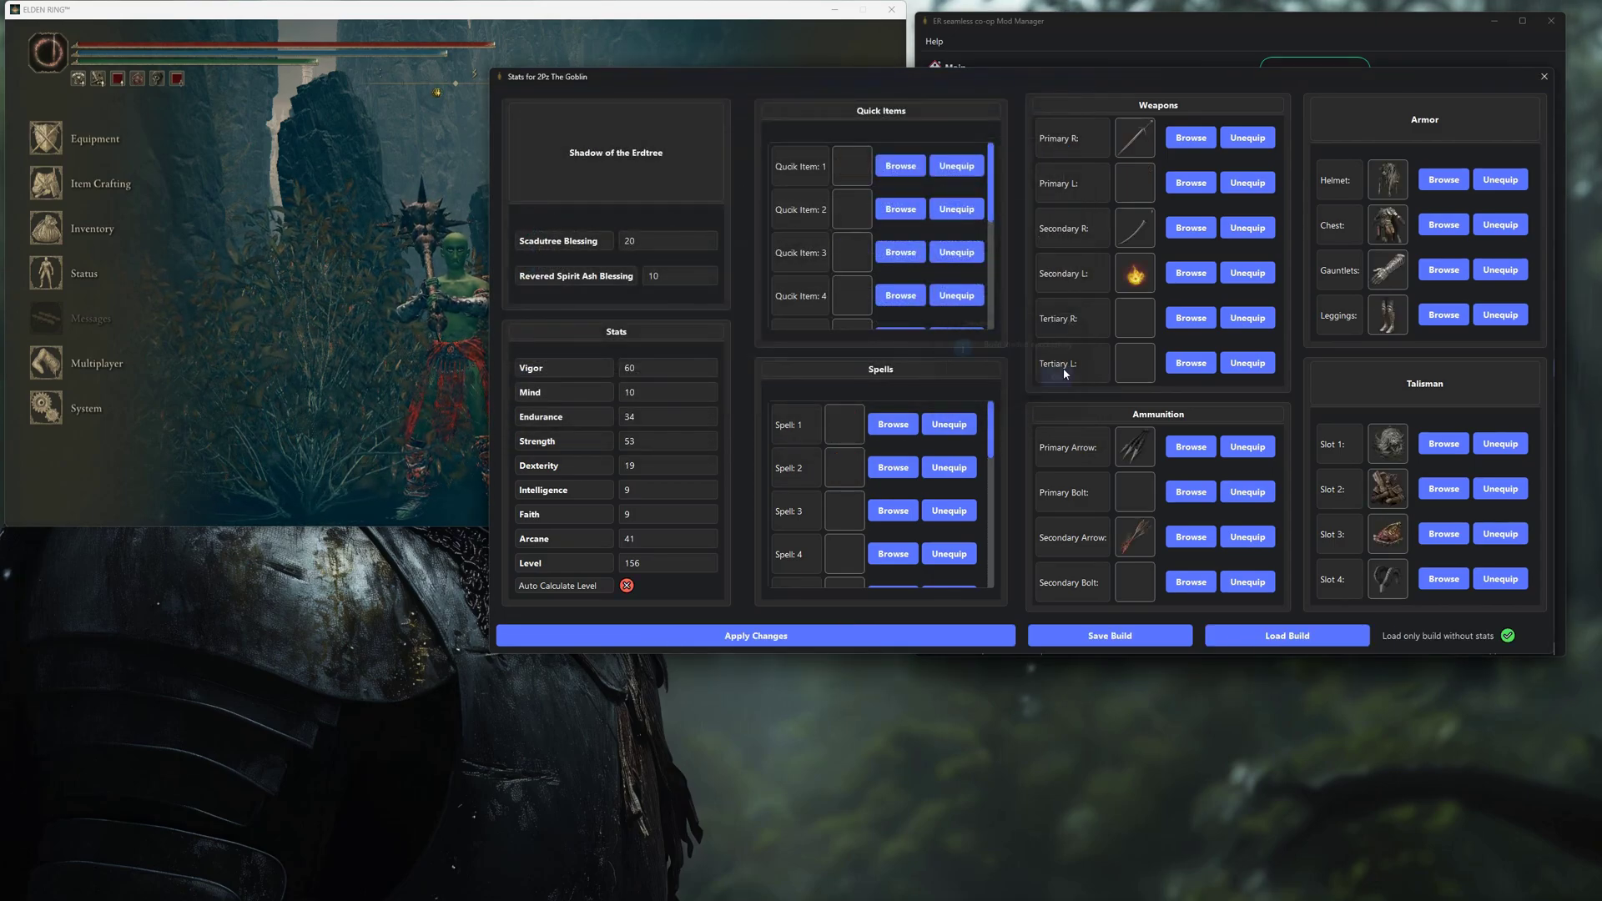
click(872, 642)
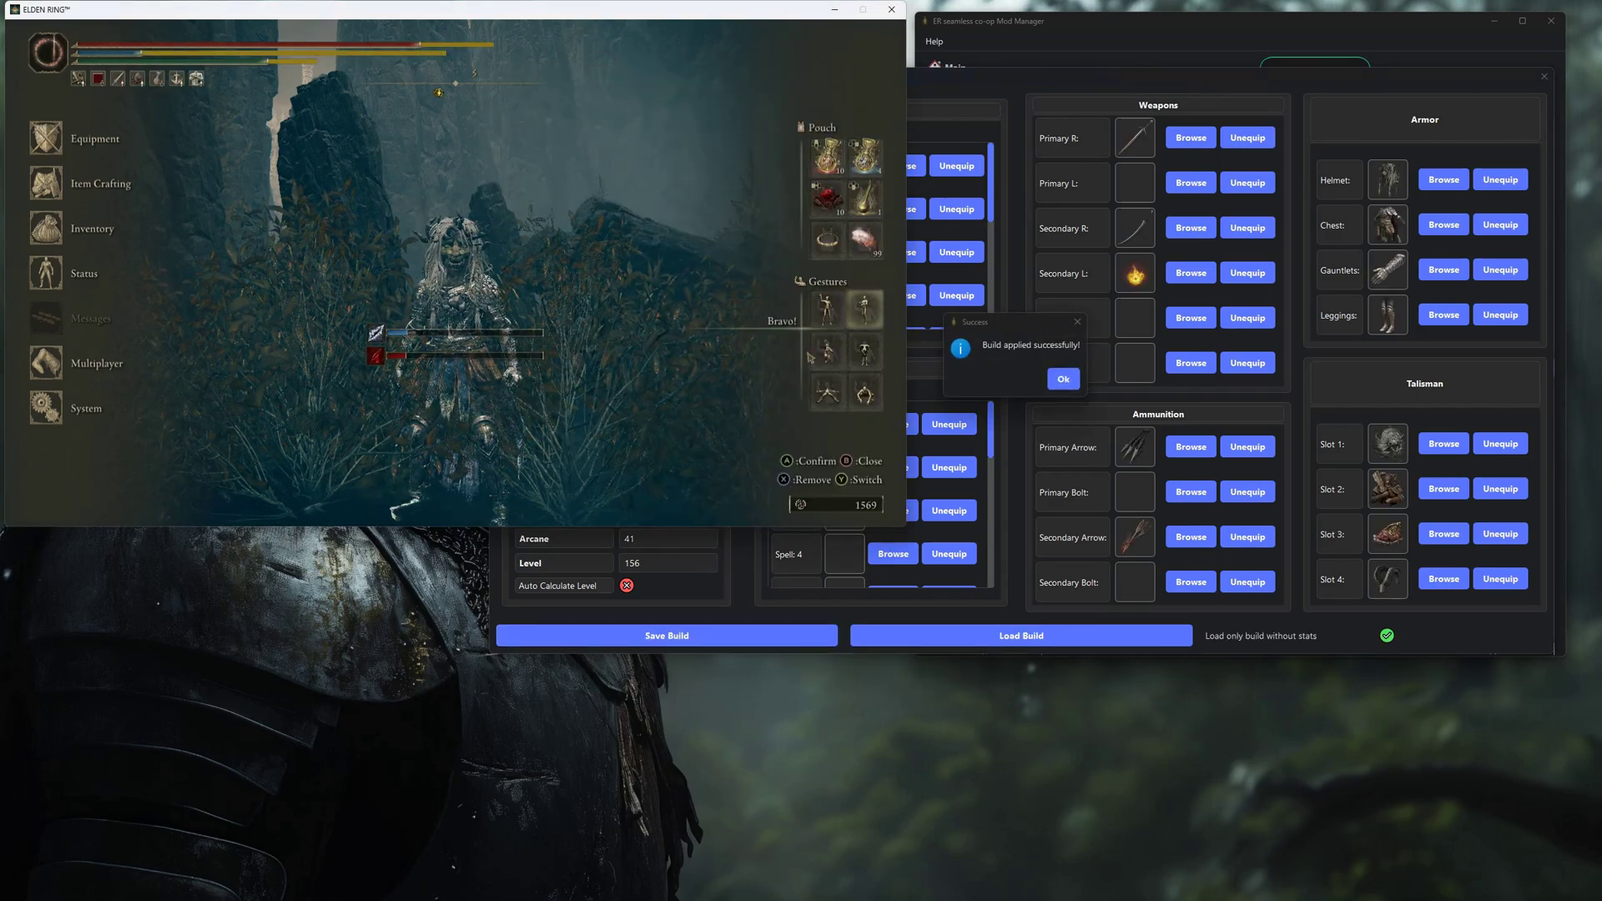
key(Return)
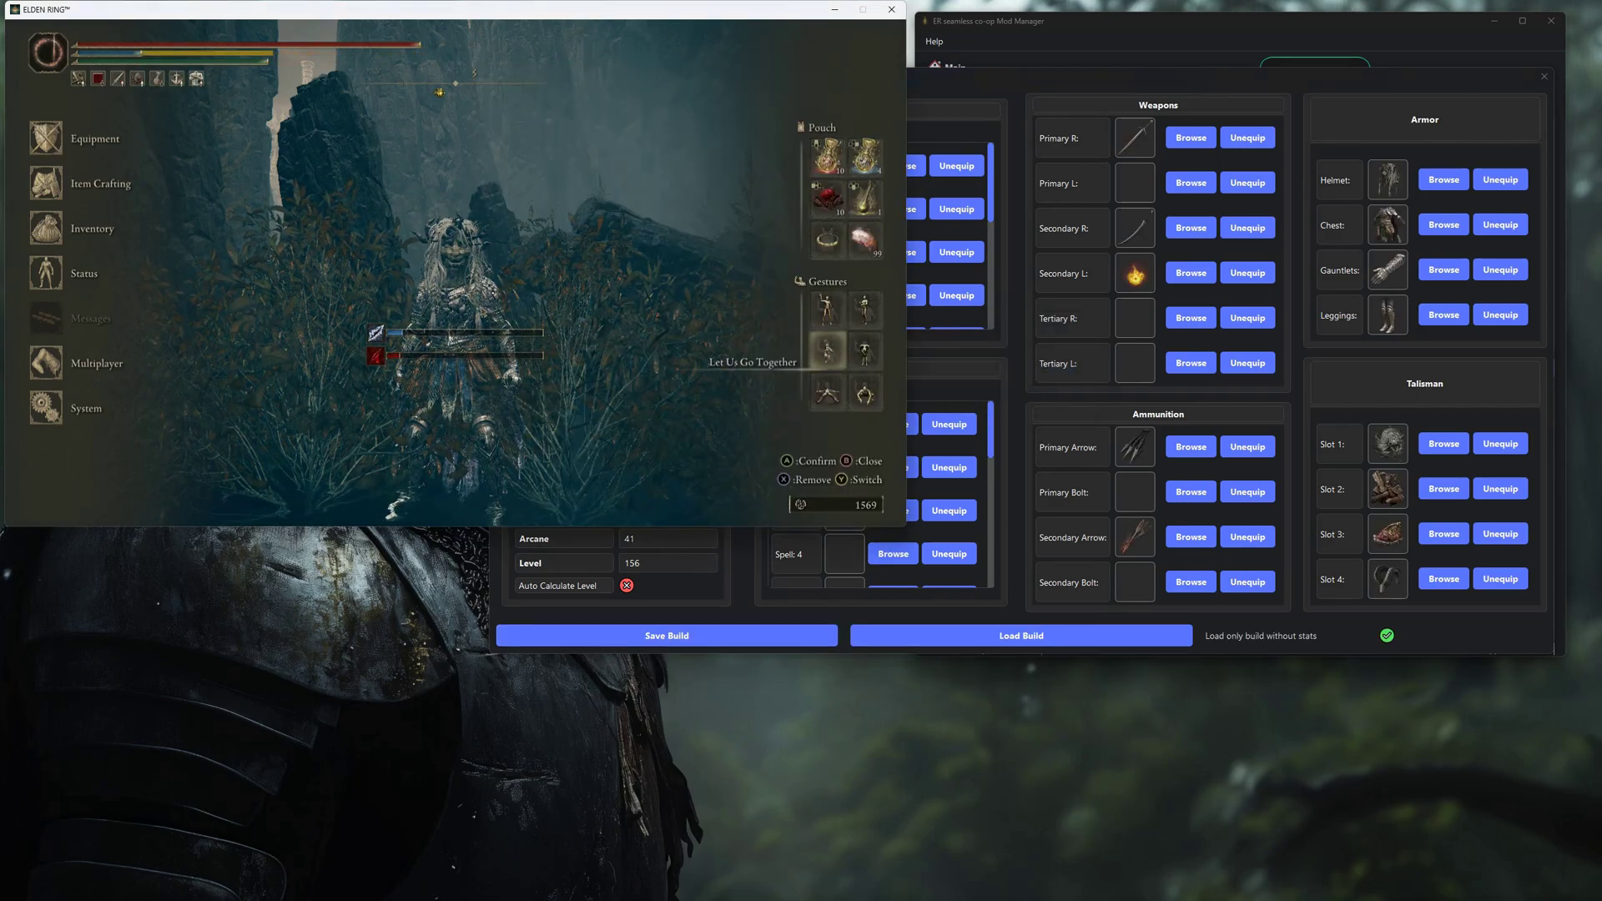
key(Escape)
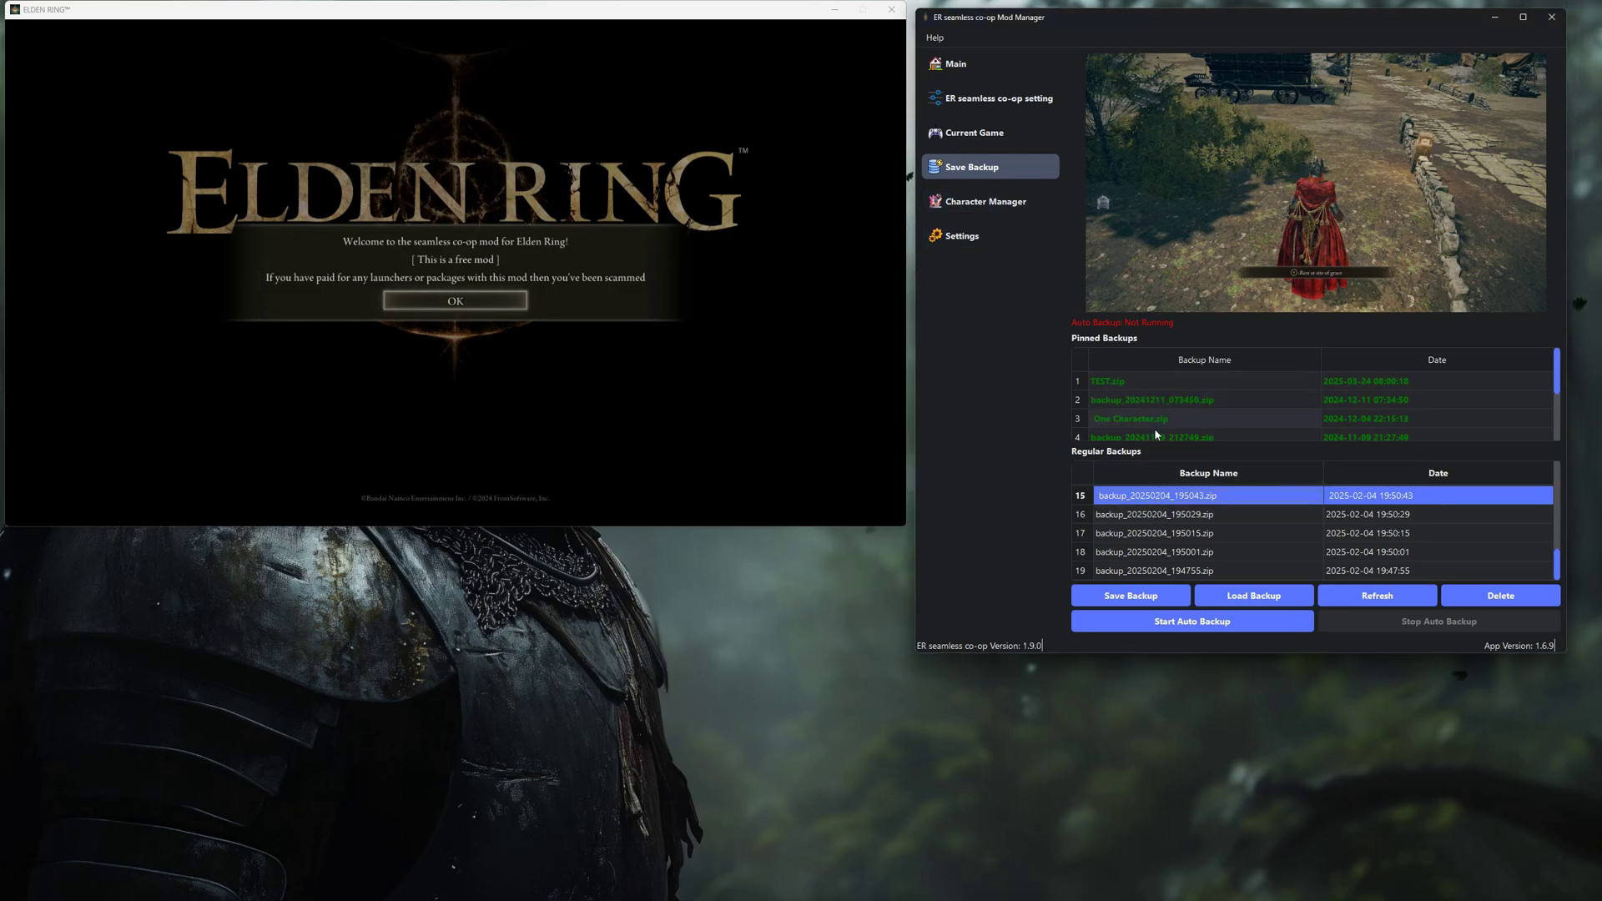
Preview the backups and pin backup_20250204_195043.zip to the pinned list.
key(Down)
key(Down)
key(Down)
key(Down)
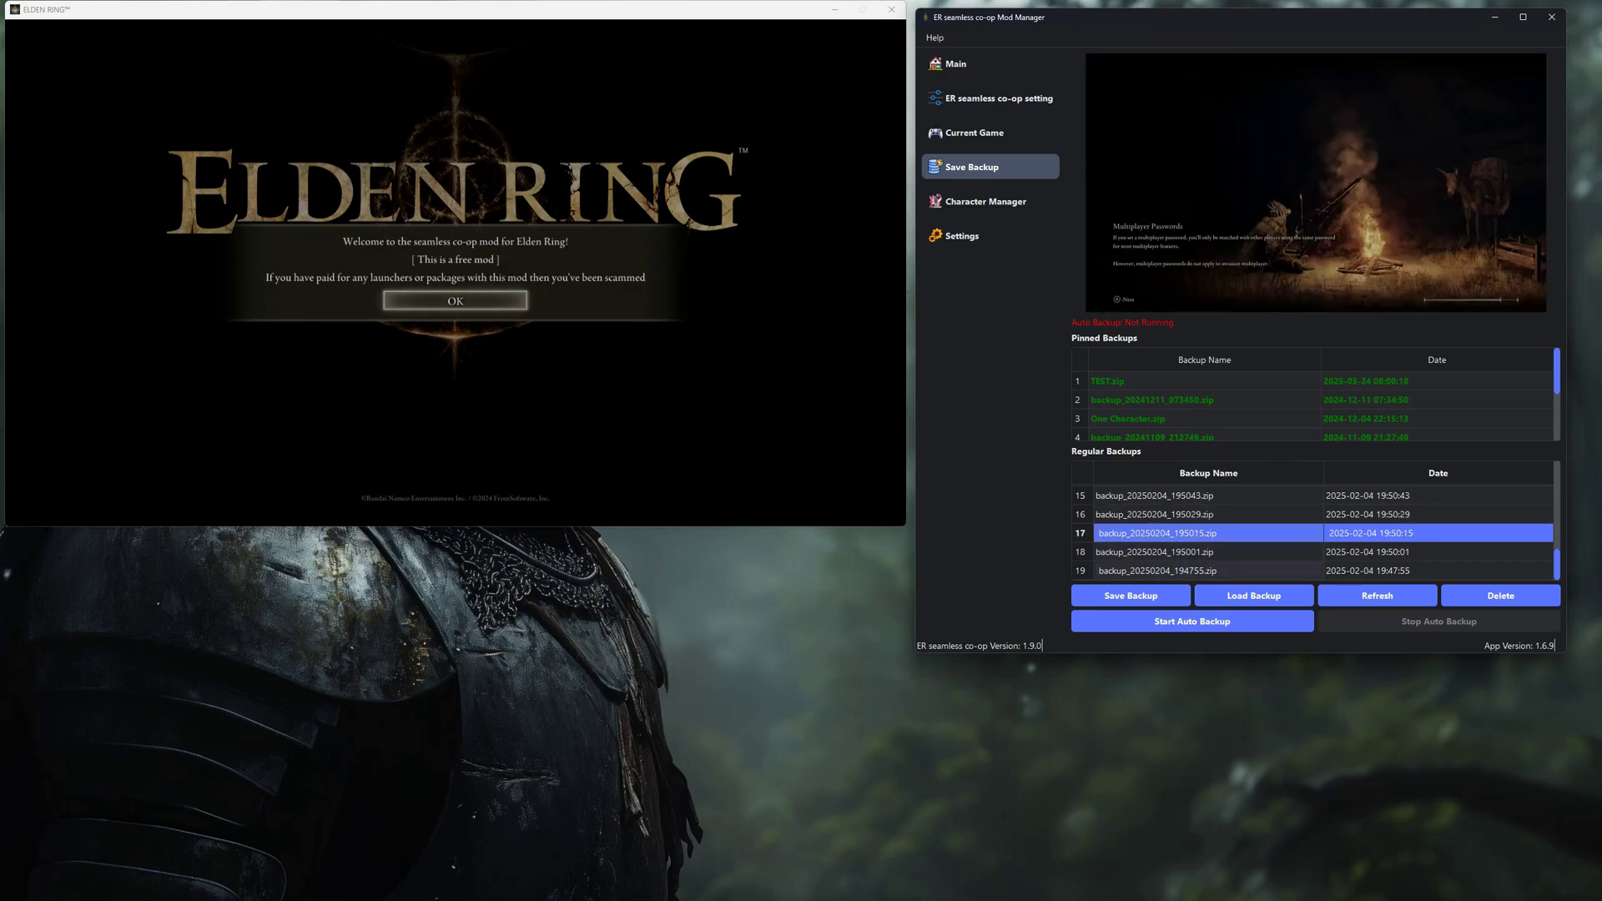
key(Up)
key(Up)
key(Up)
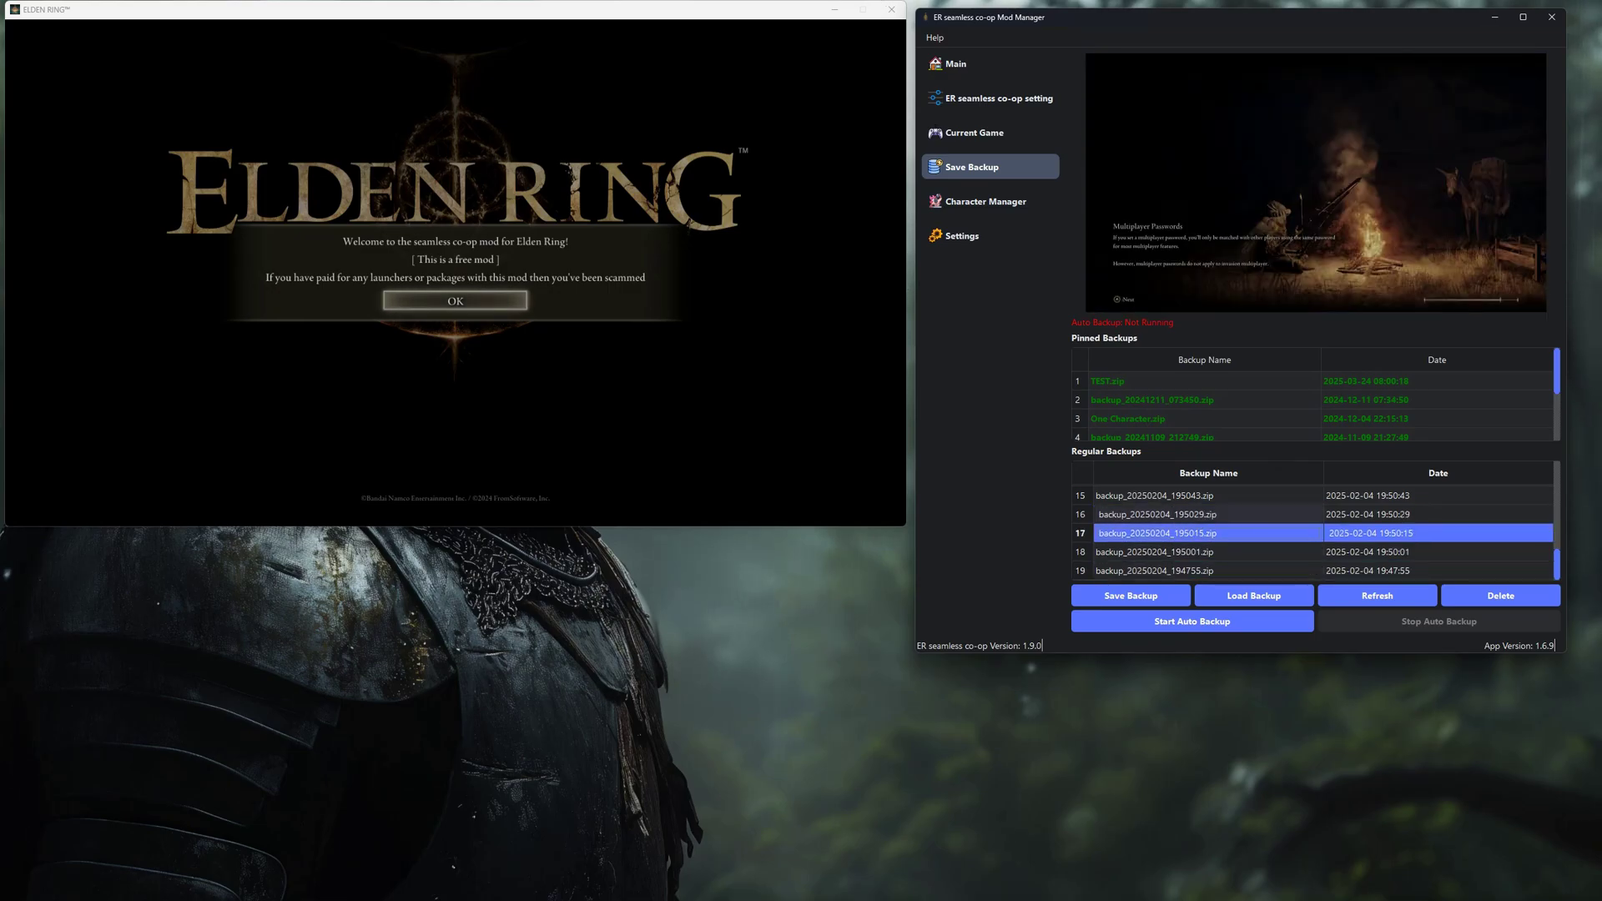
click(1179, 499)
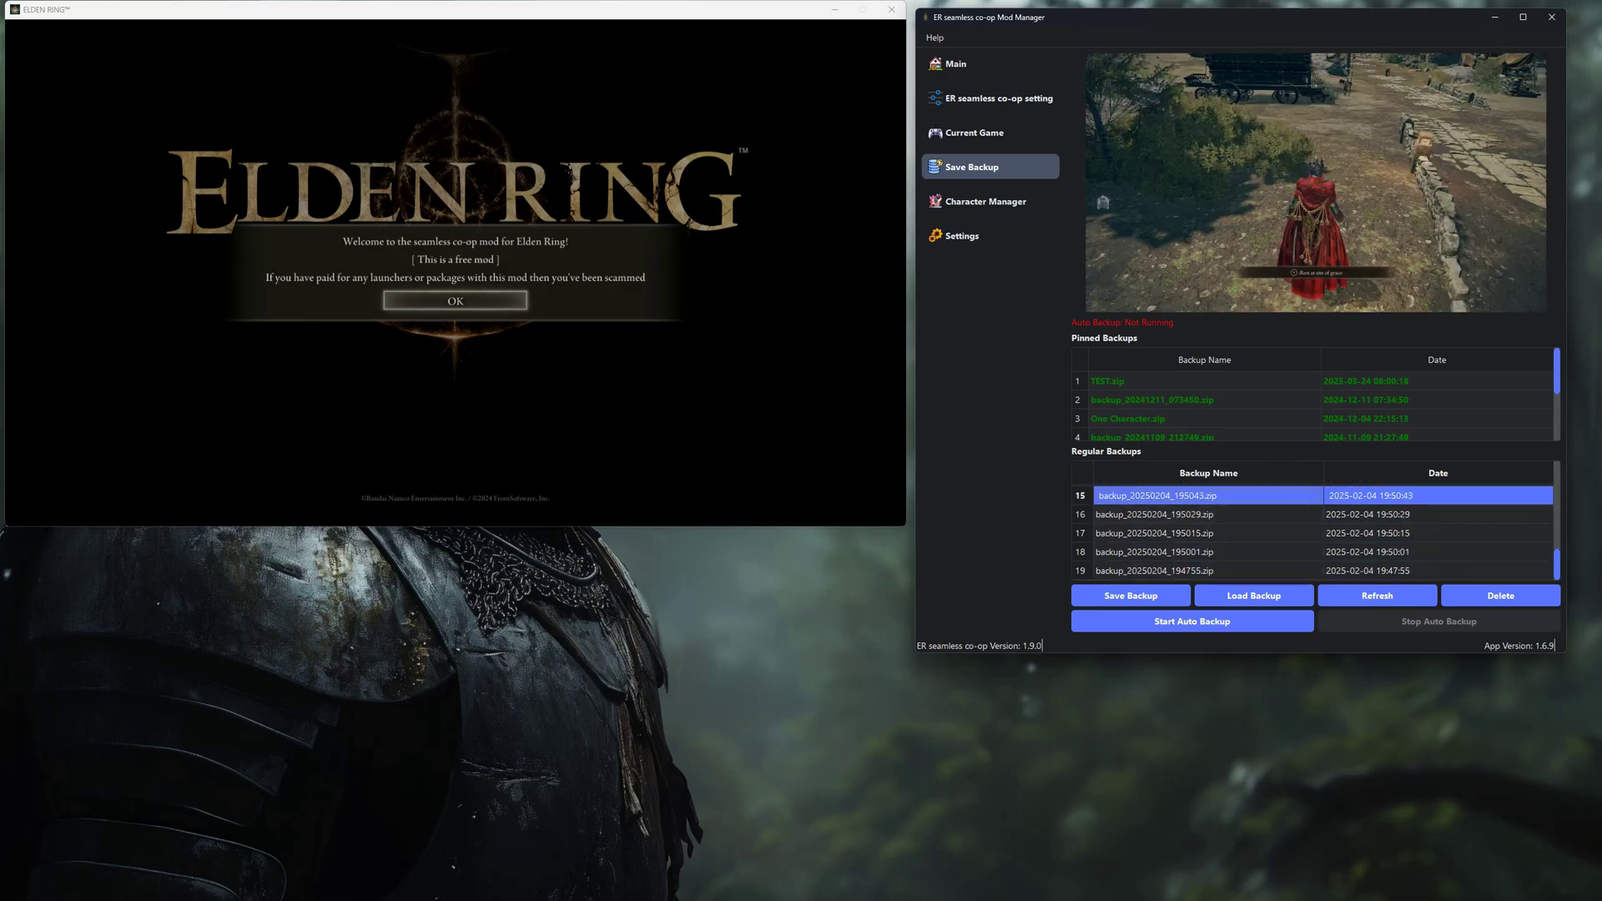
right_click(1179, 499)
click(1214, 511)
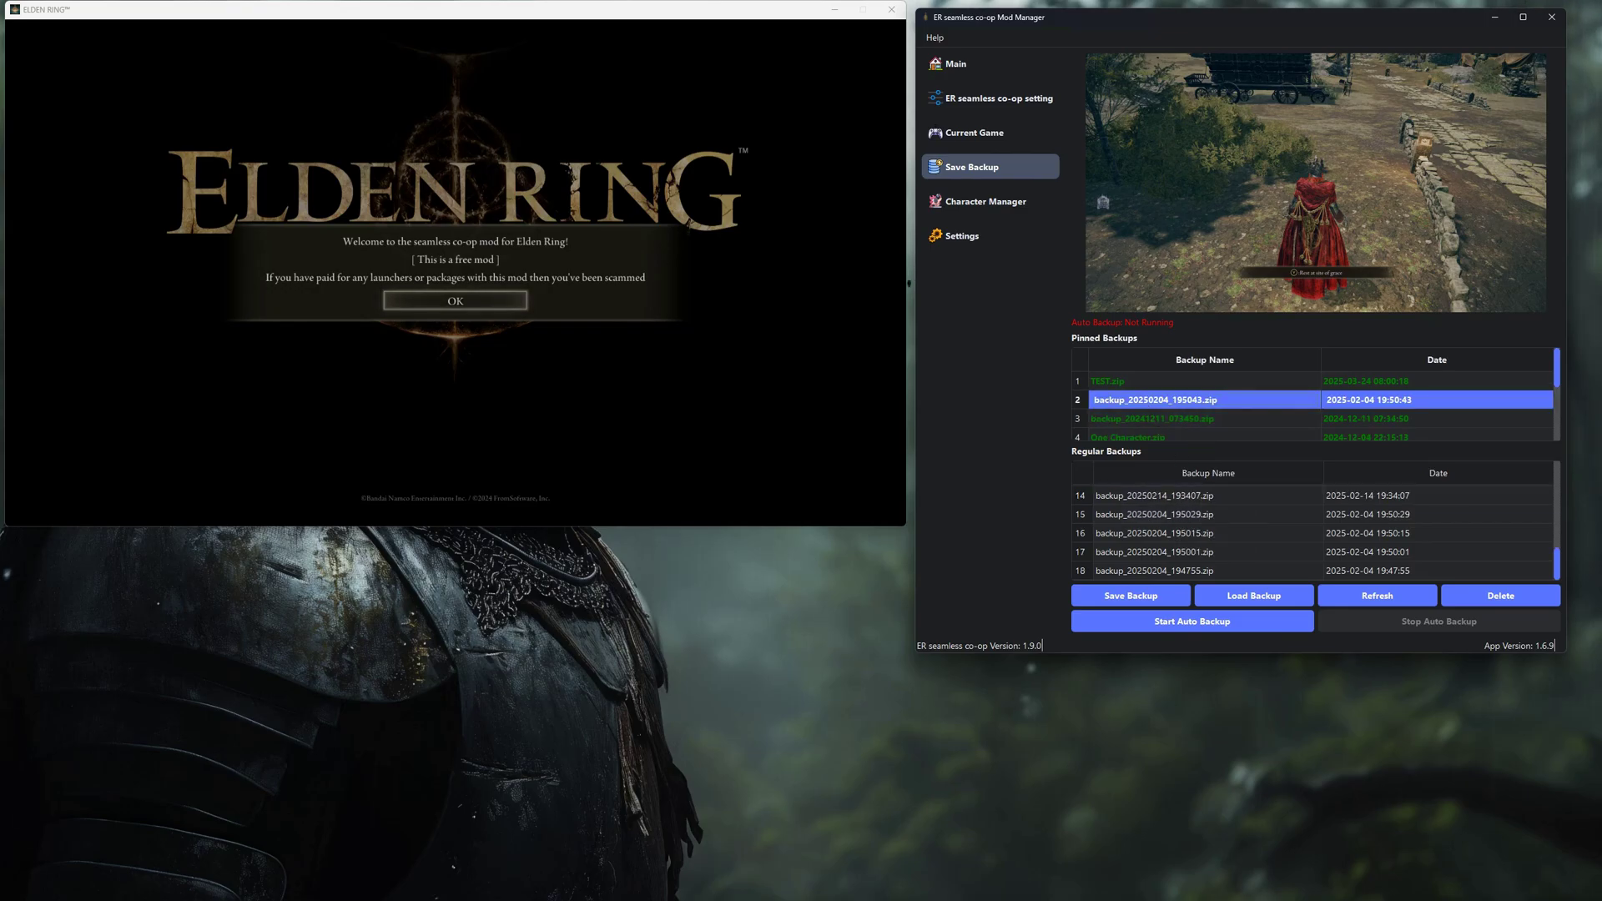
Rename the pinned backup to 555.zip, then clear the game's welcome notice and continue.
right_click(1168, 402)
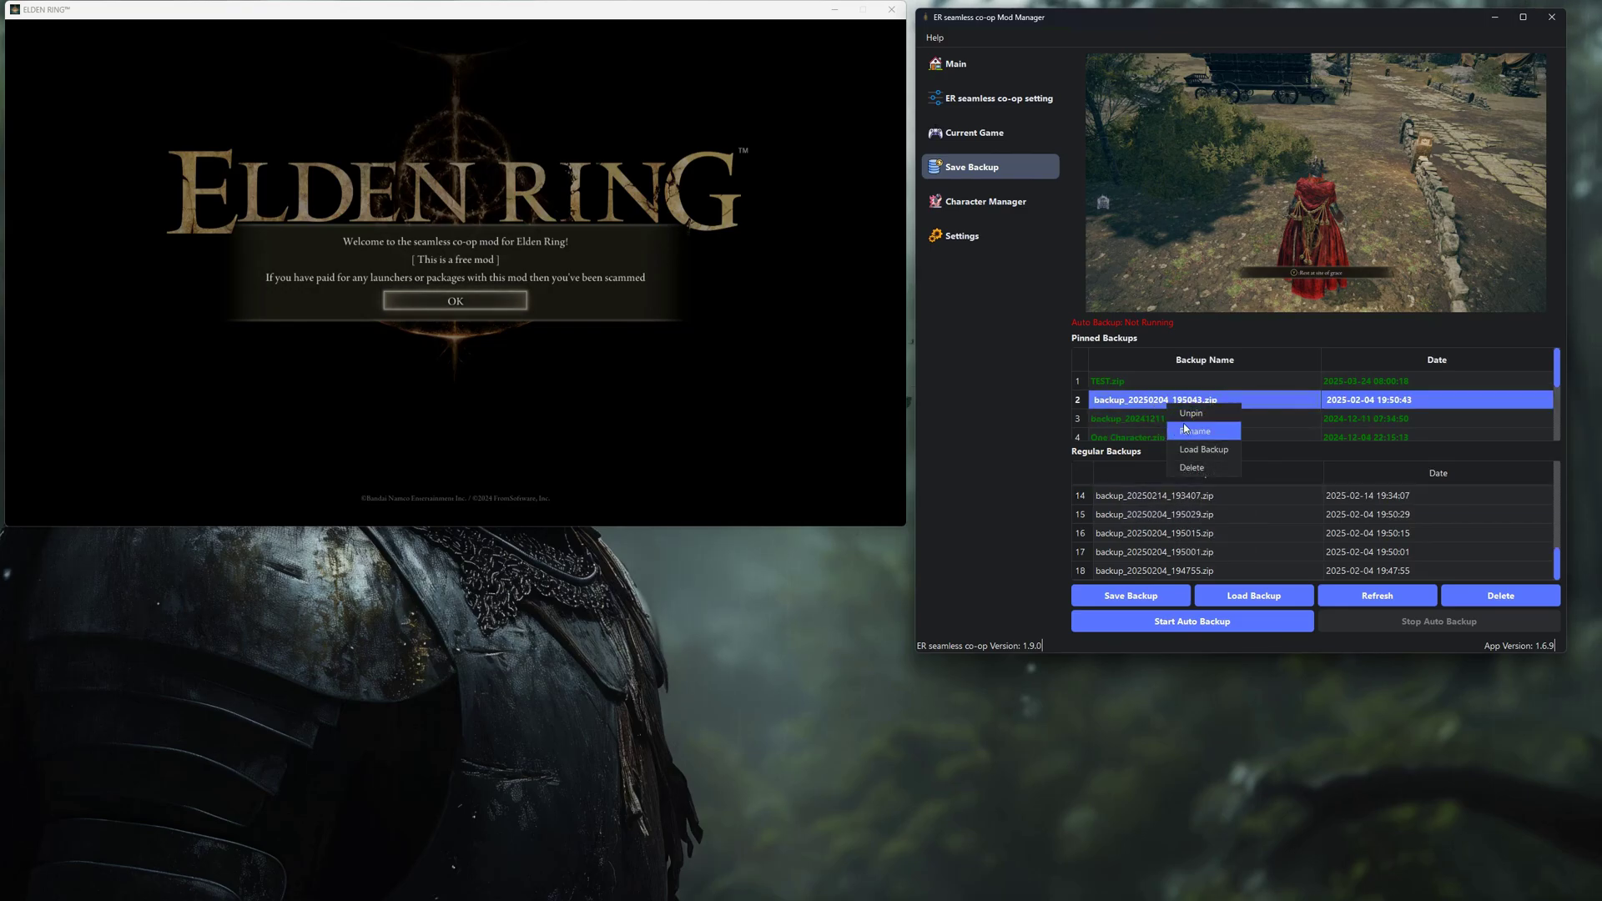
click(1191, 429)
text(555)
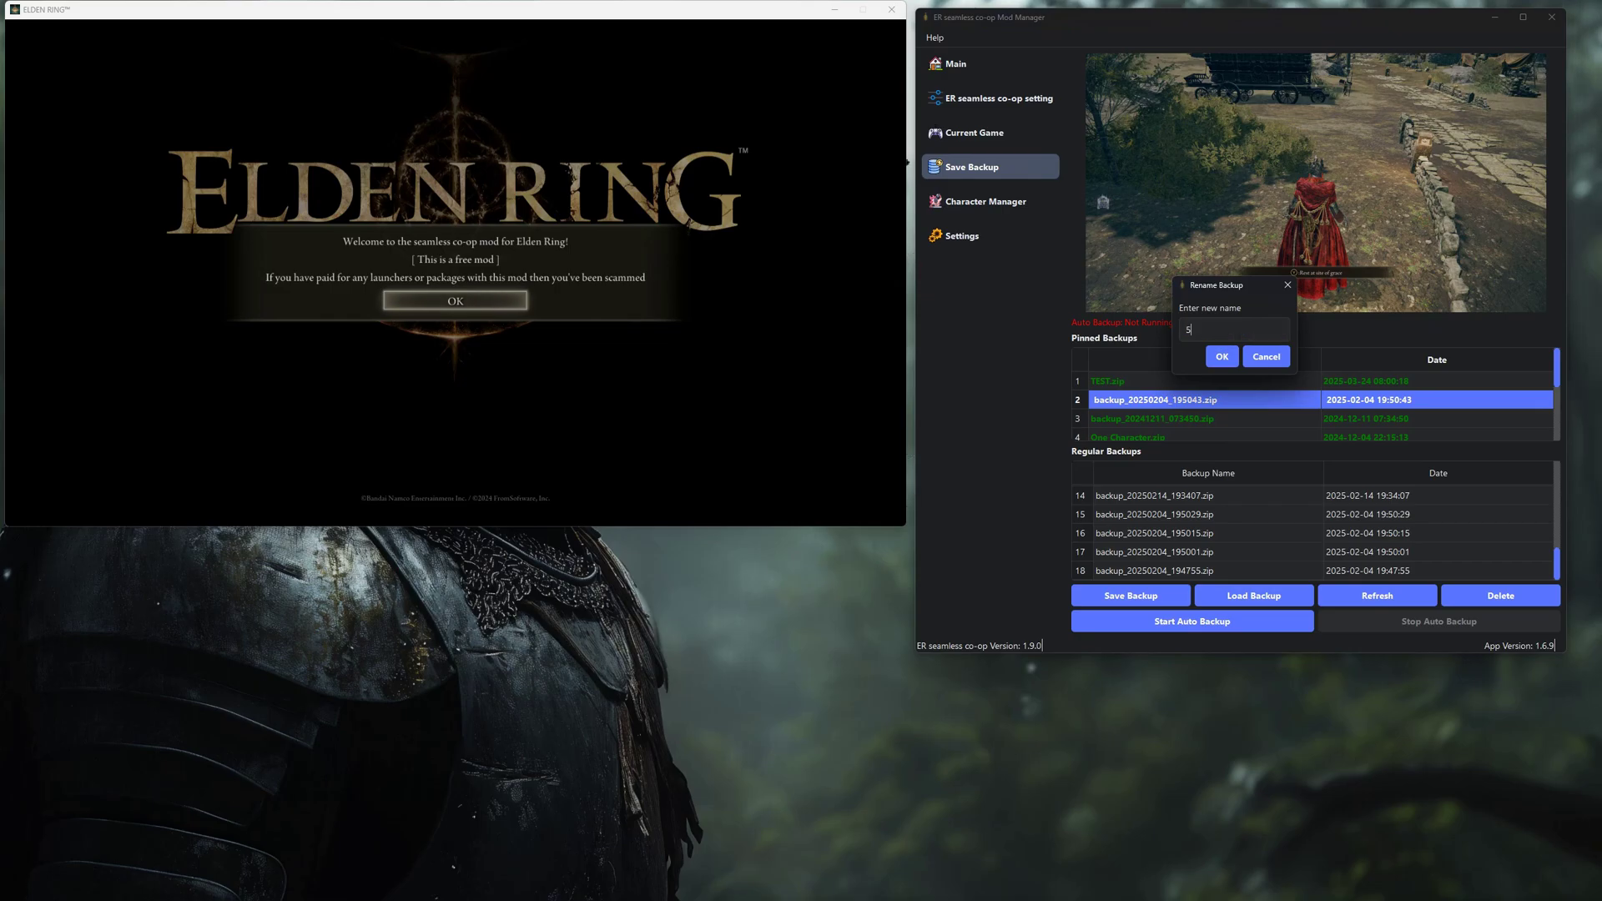
key(Return)
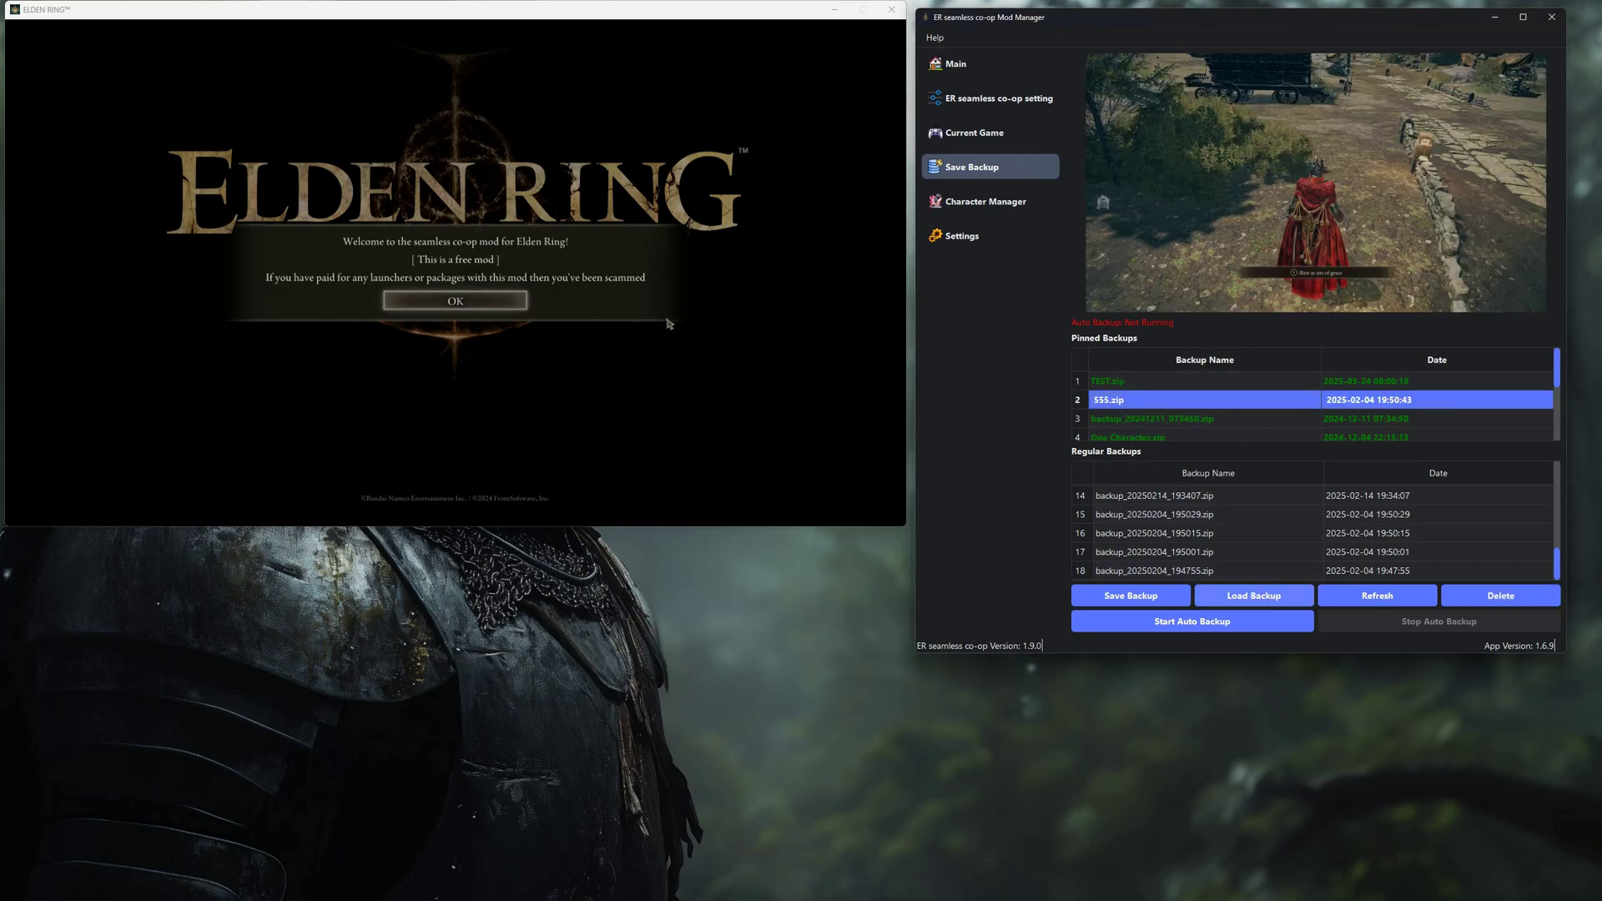
click(457, 304)
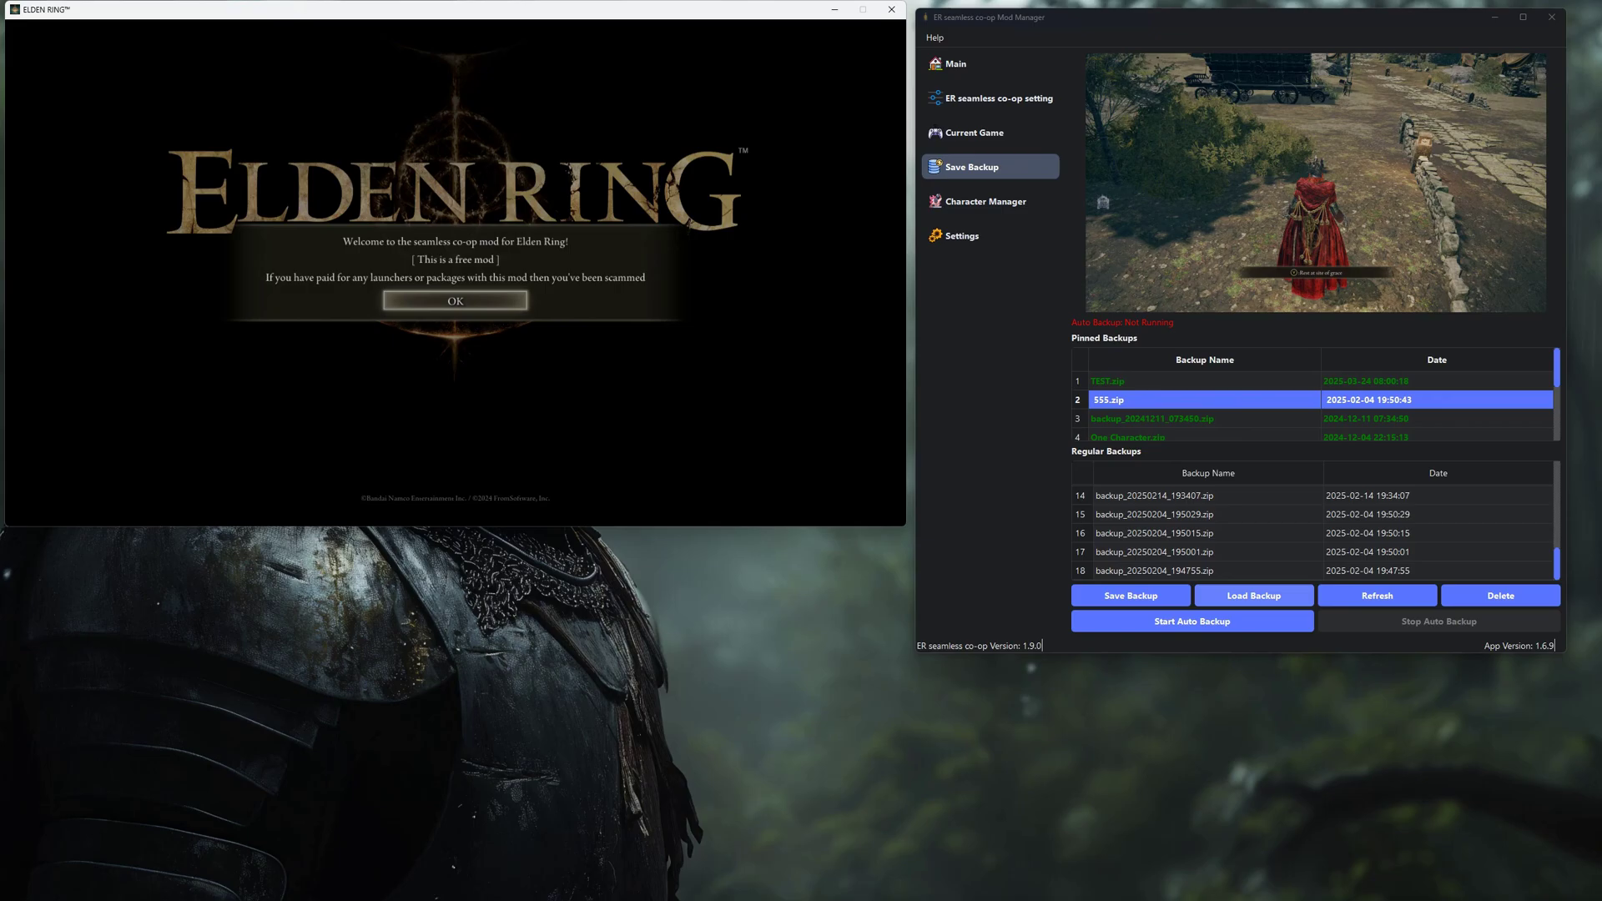
click(481, 392)
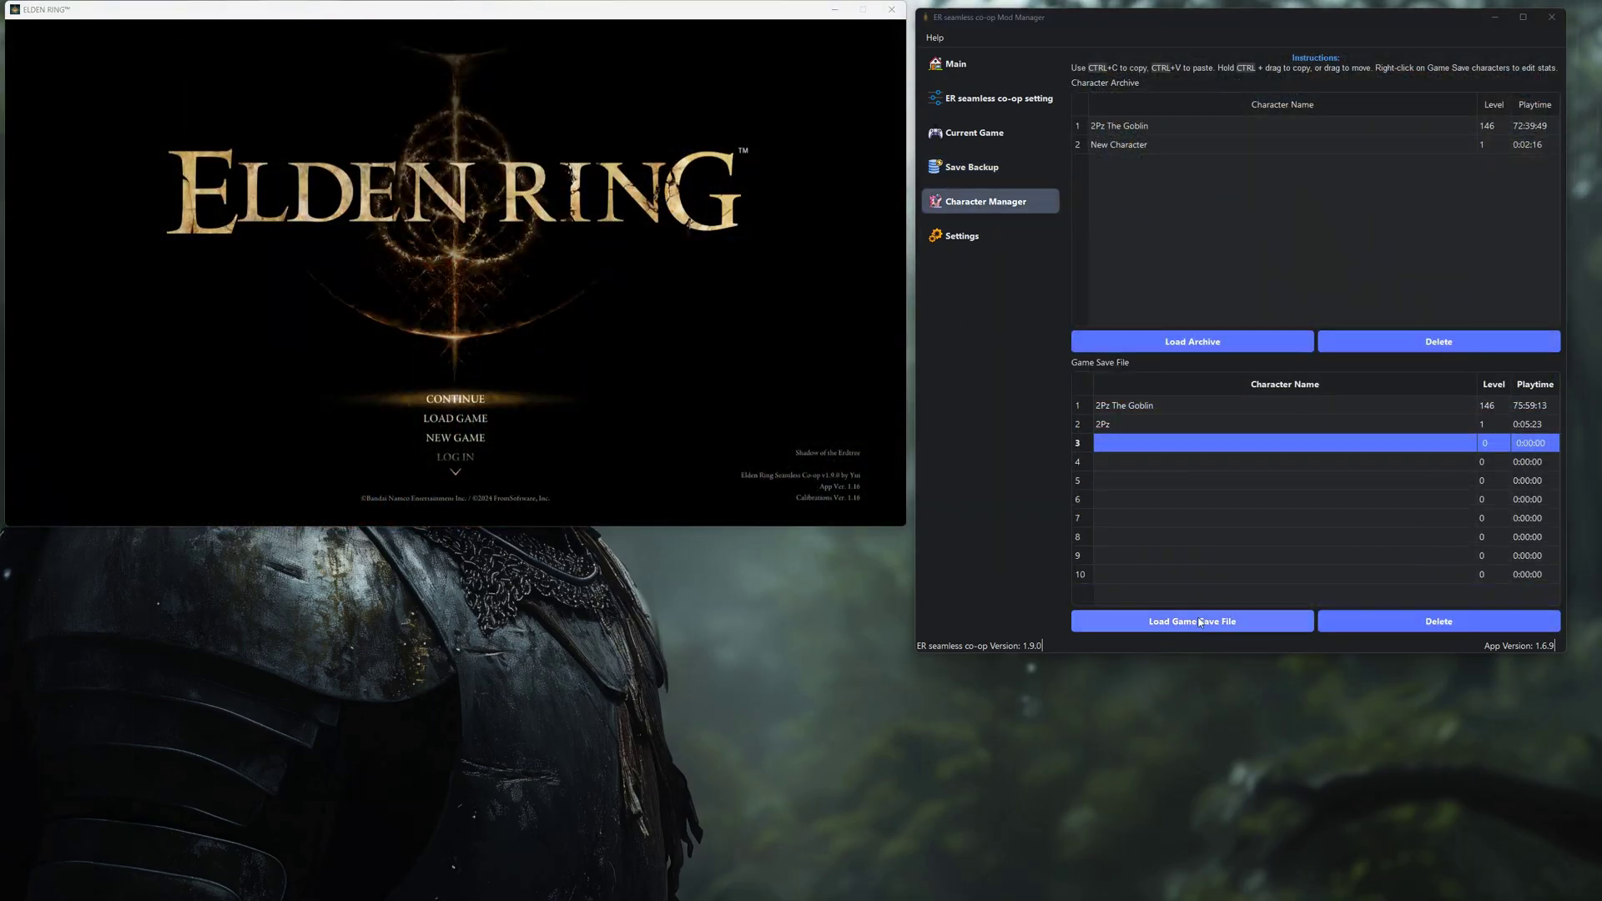
Load the game save file and copy the level 1 slot 2 character into the archive.
click(1192, 341)
double_click(1158, 127)
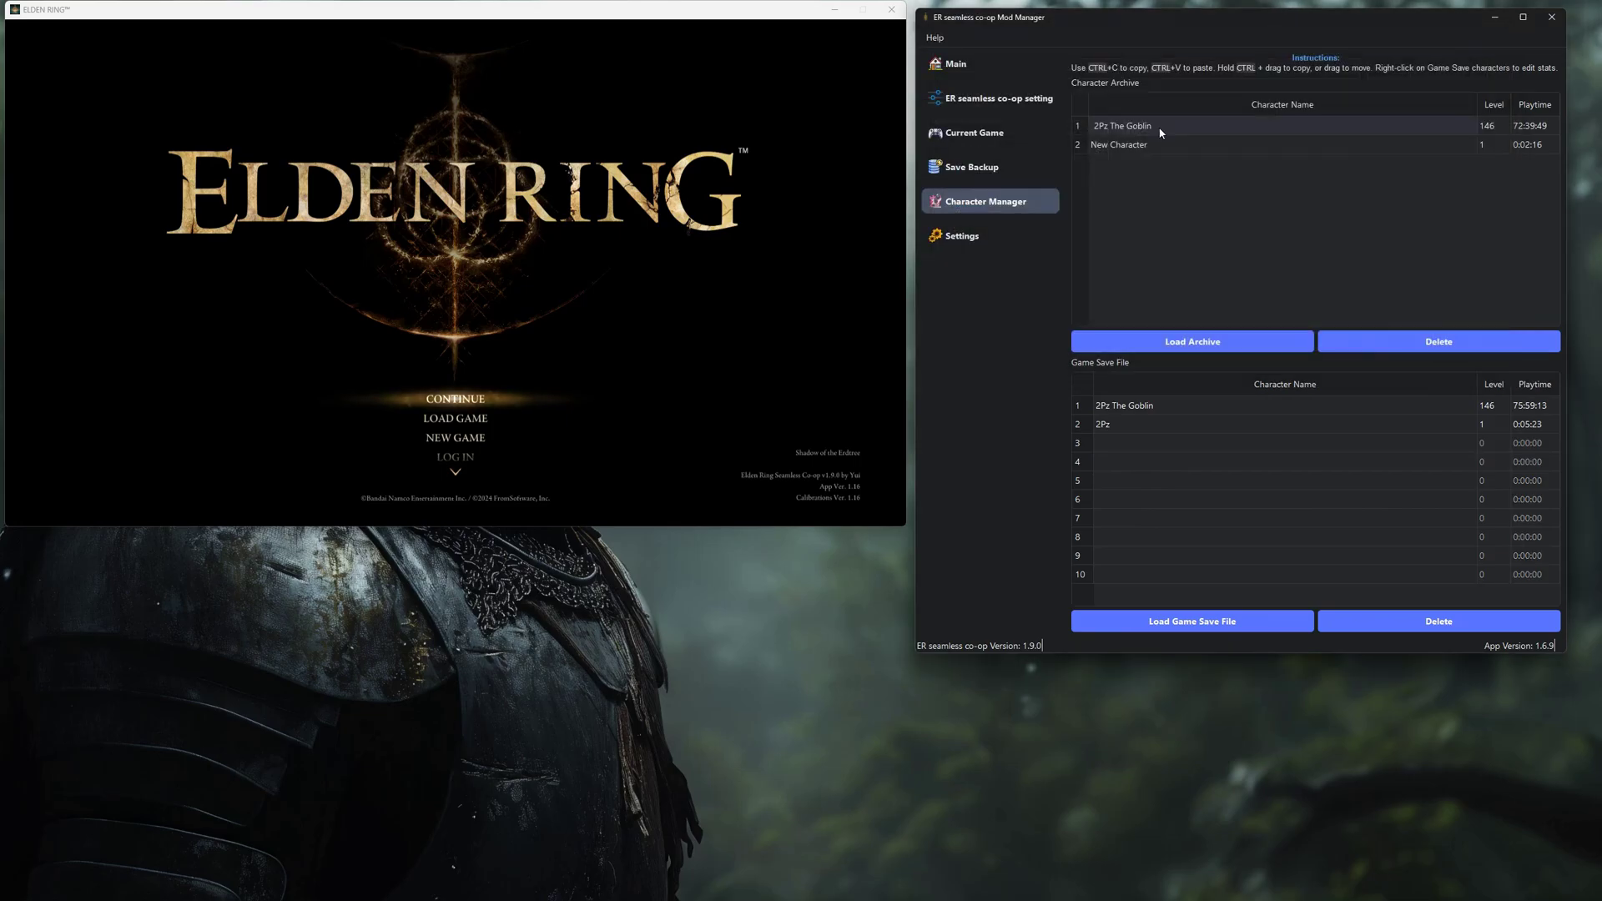
click(1105, 424)
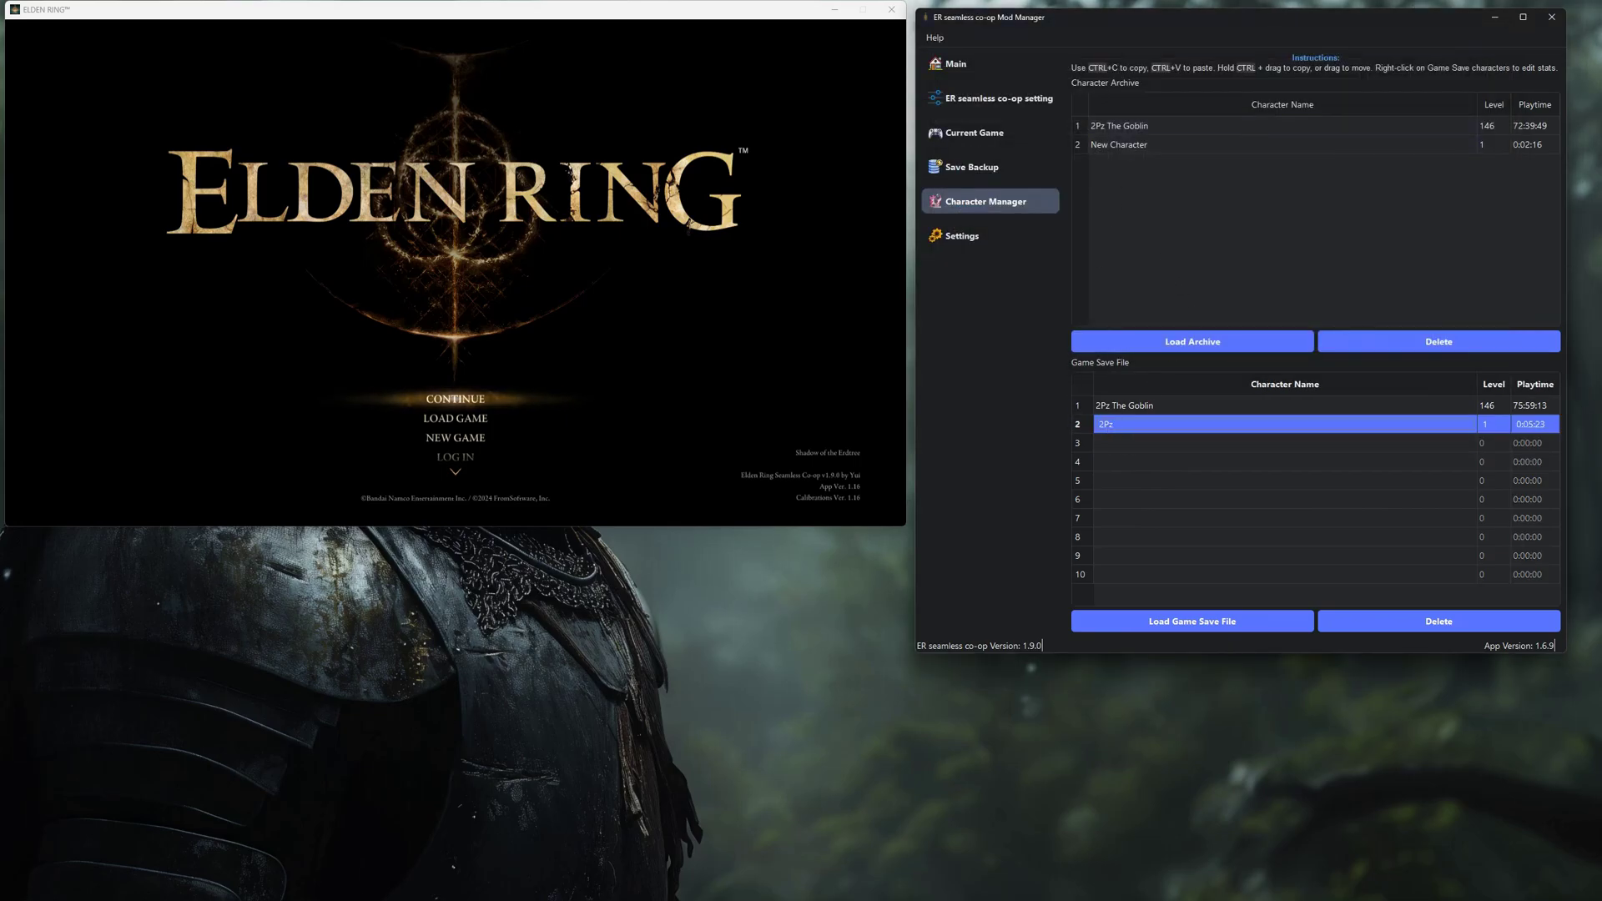
drag(1106, 424, 1117, 244)
Copy the archived New Character into save slot 3 and open slot 2's stats editor.
click(1135, 127)
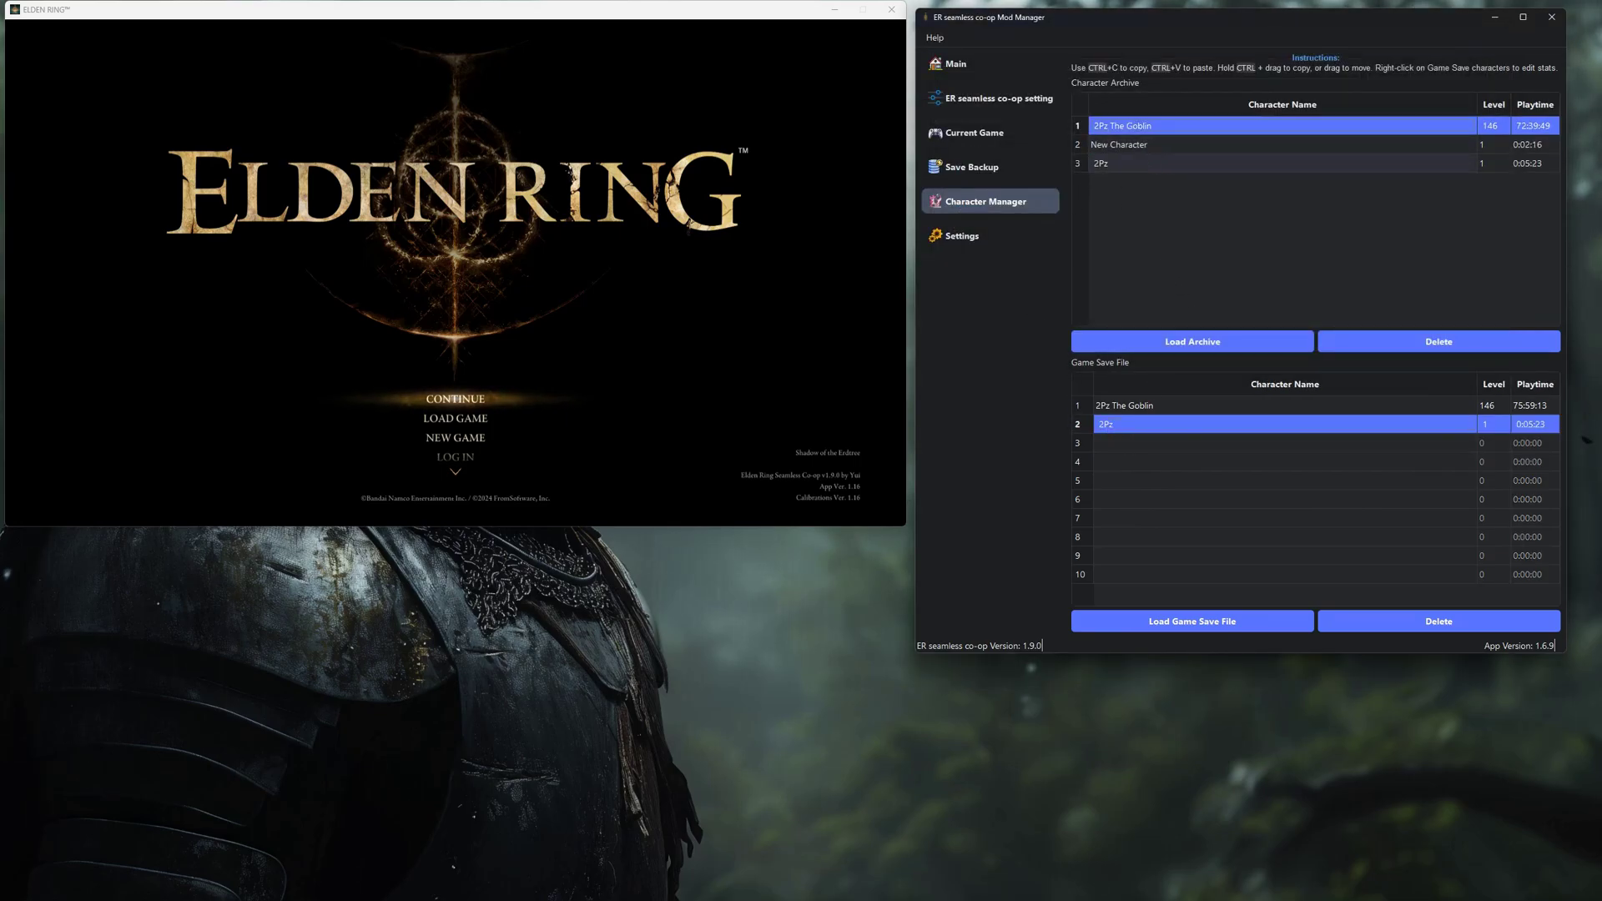
drag(1156, 146, 1193, 421)
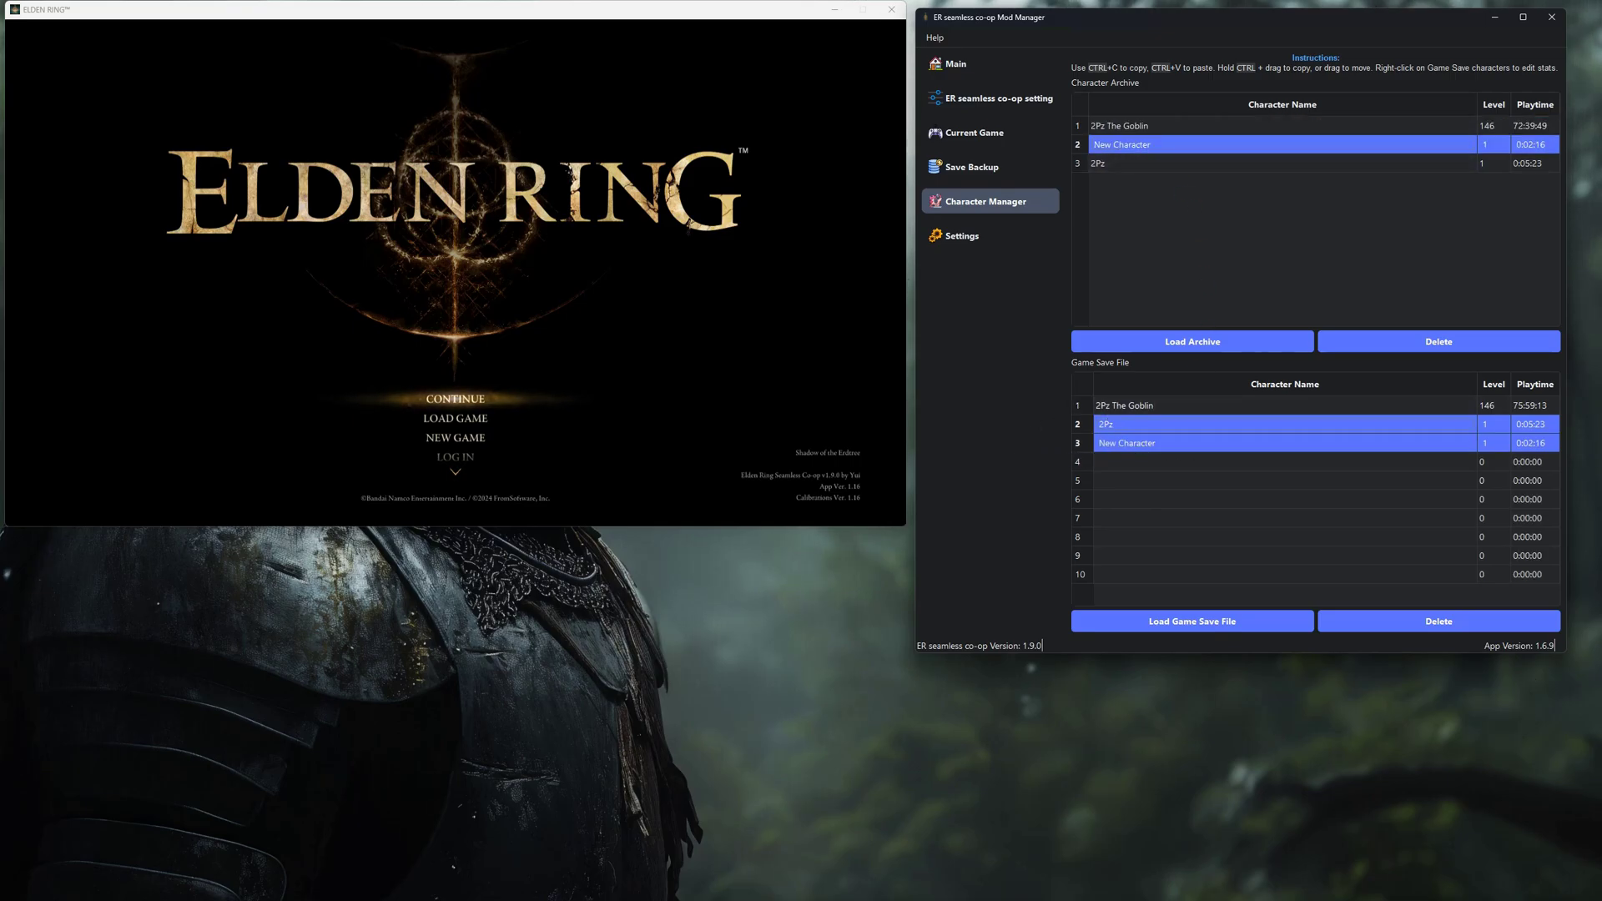
click(1142, 424)
right_click(1142, 423)
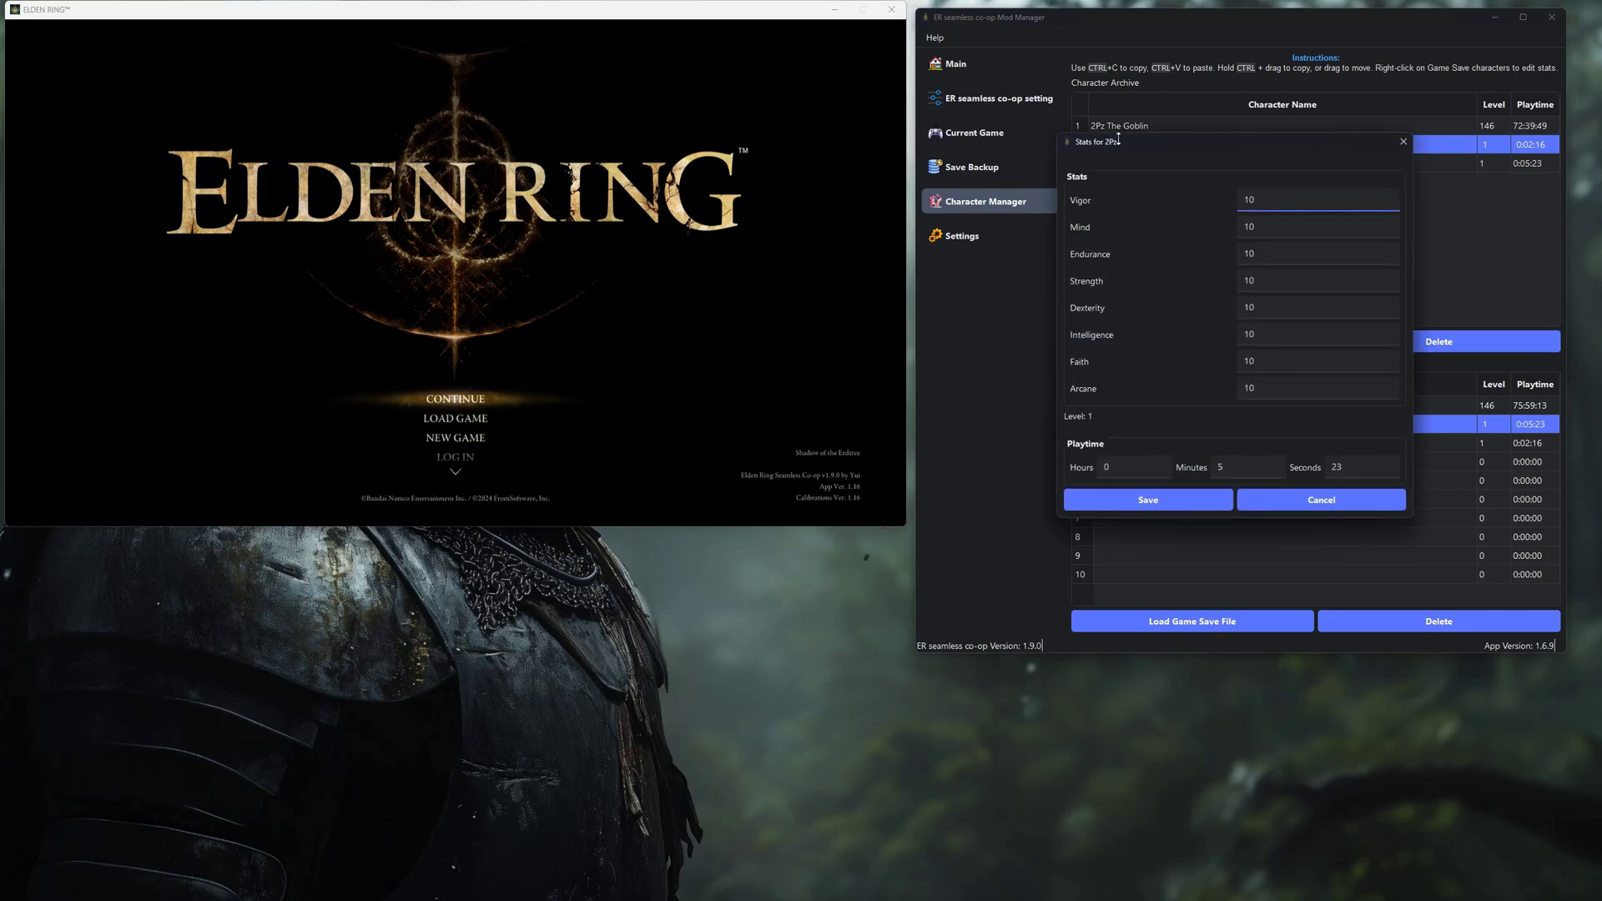
drag(1108, 147, 1027, 142)
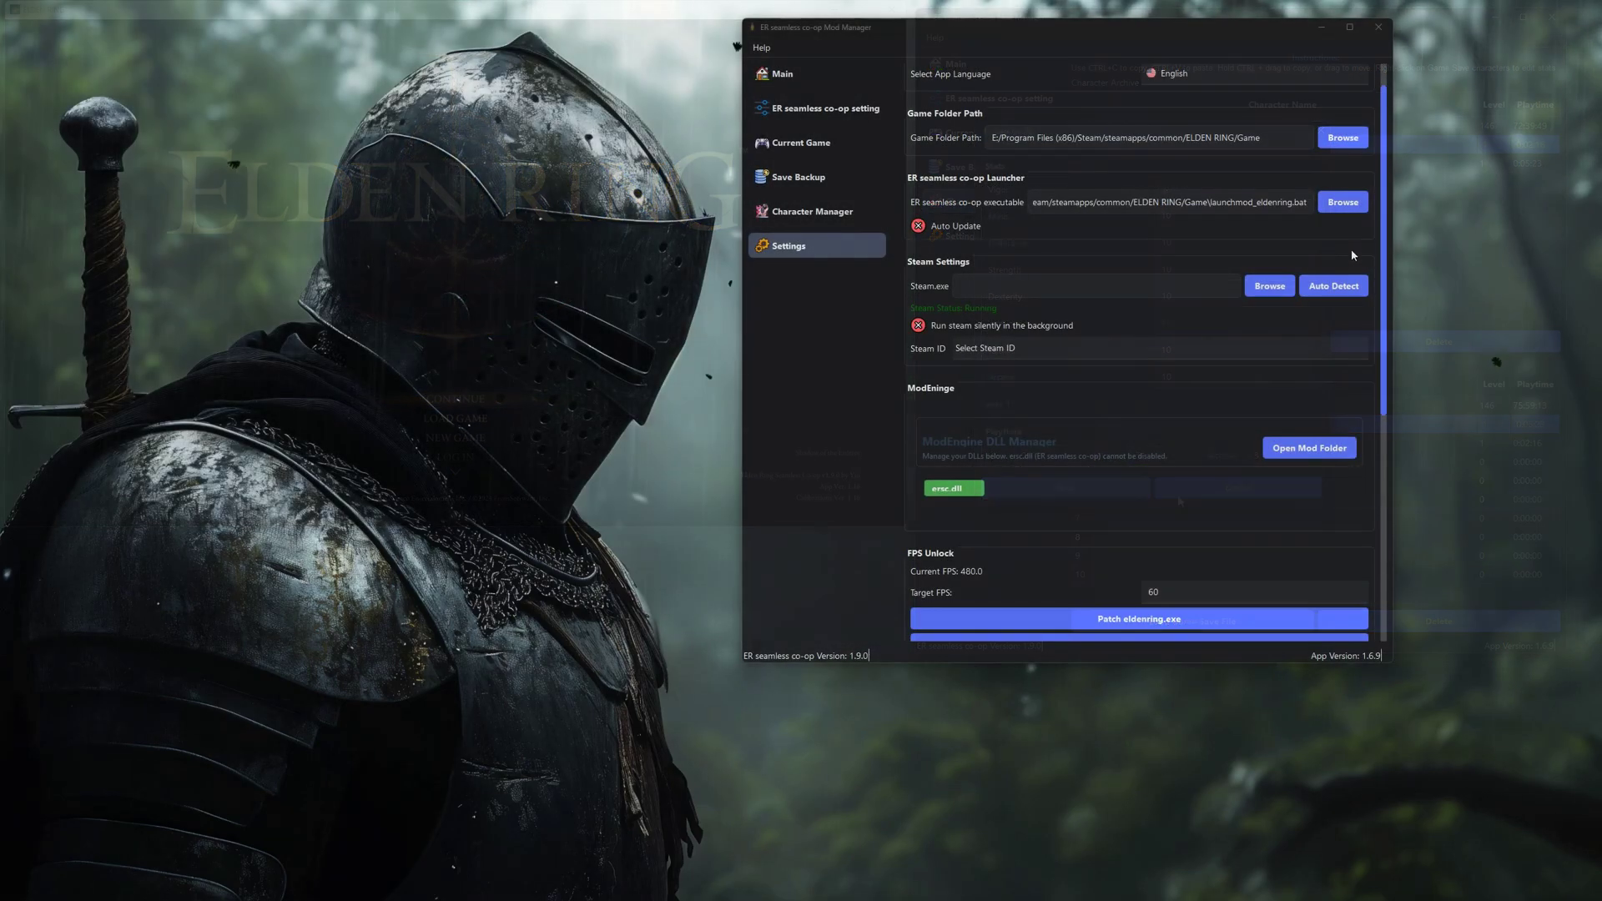
Auto-detect the Steam.exe path and select the account's Steam ID from the dropdown.
scroll(1386, 323, down, 3)
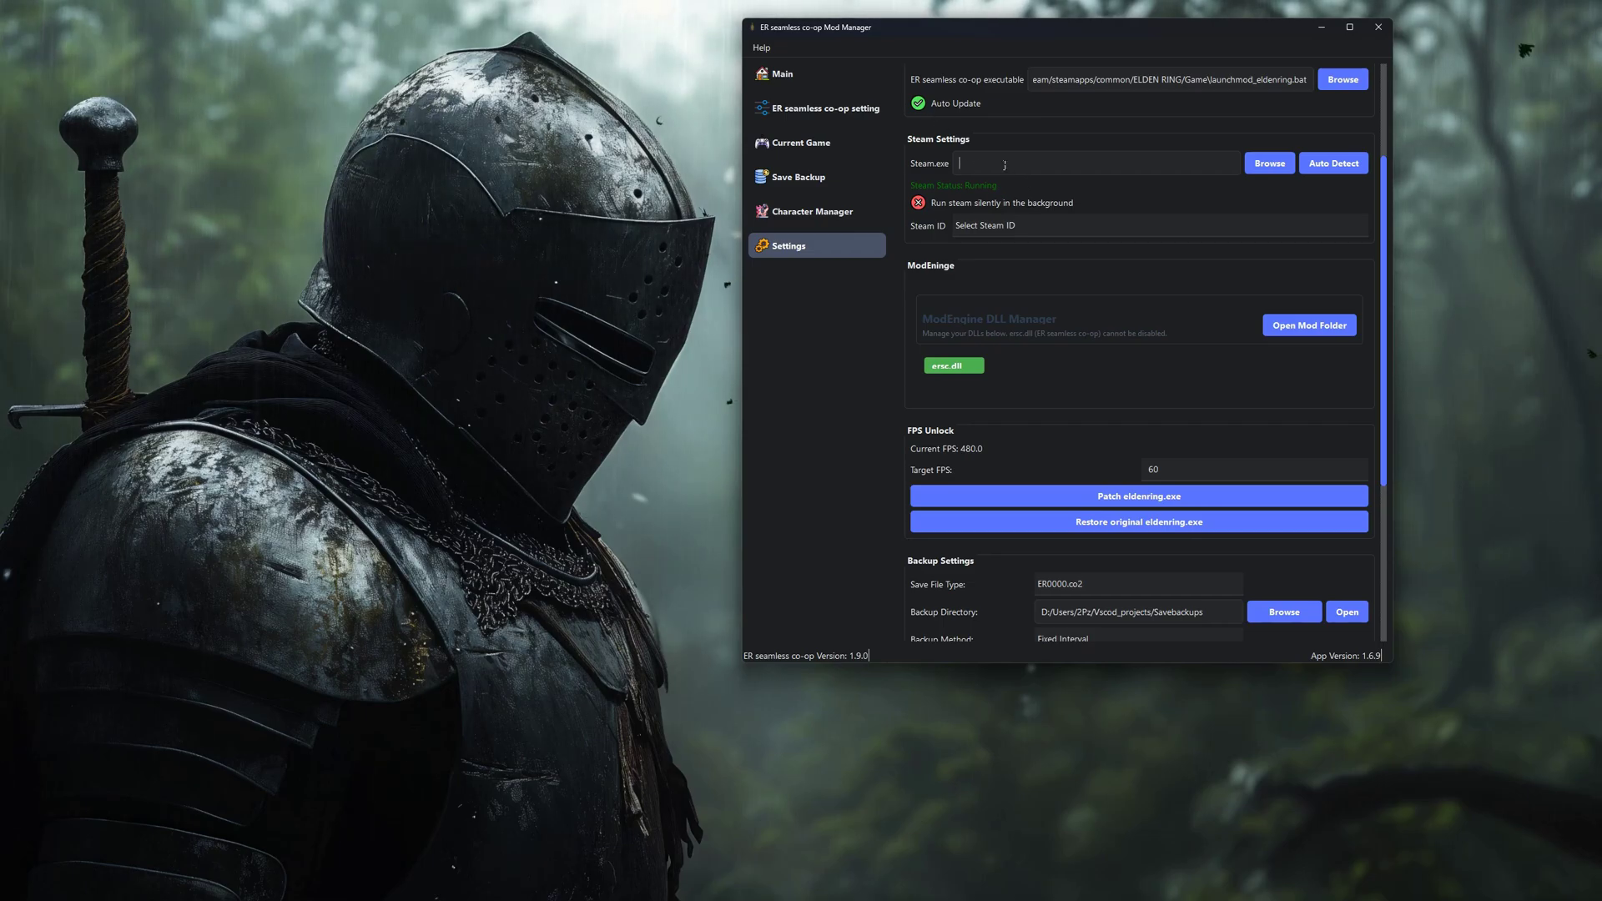
click(1336, 172)
click(1333, 163)
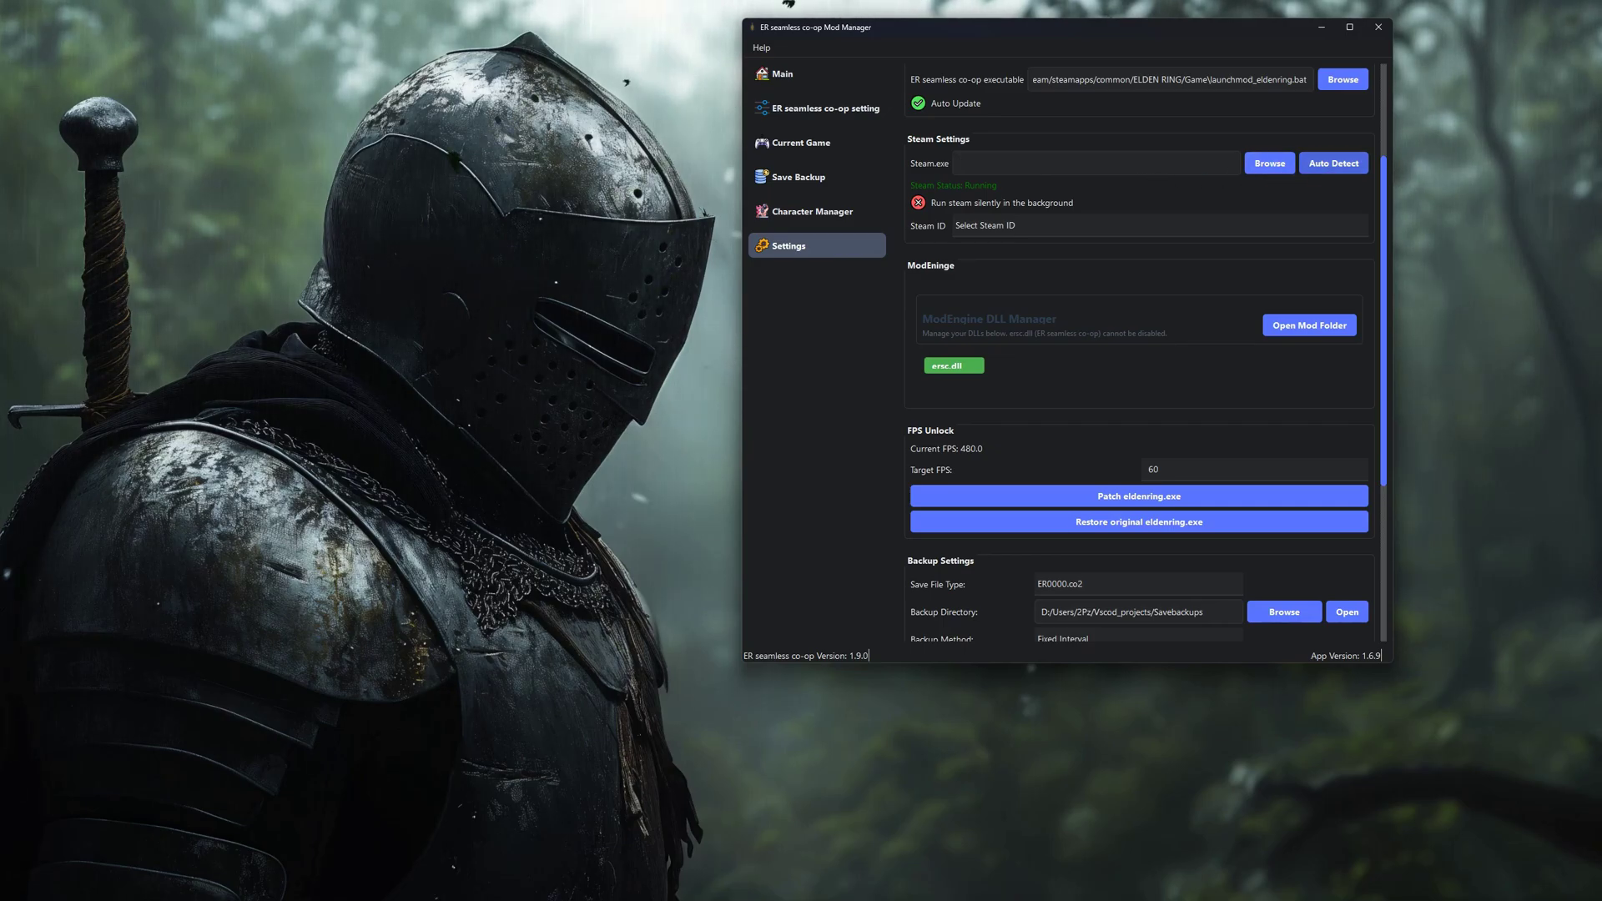
click(1094, 359)
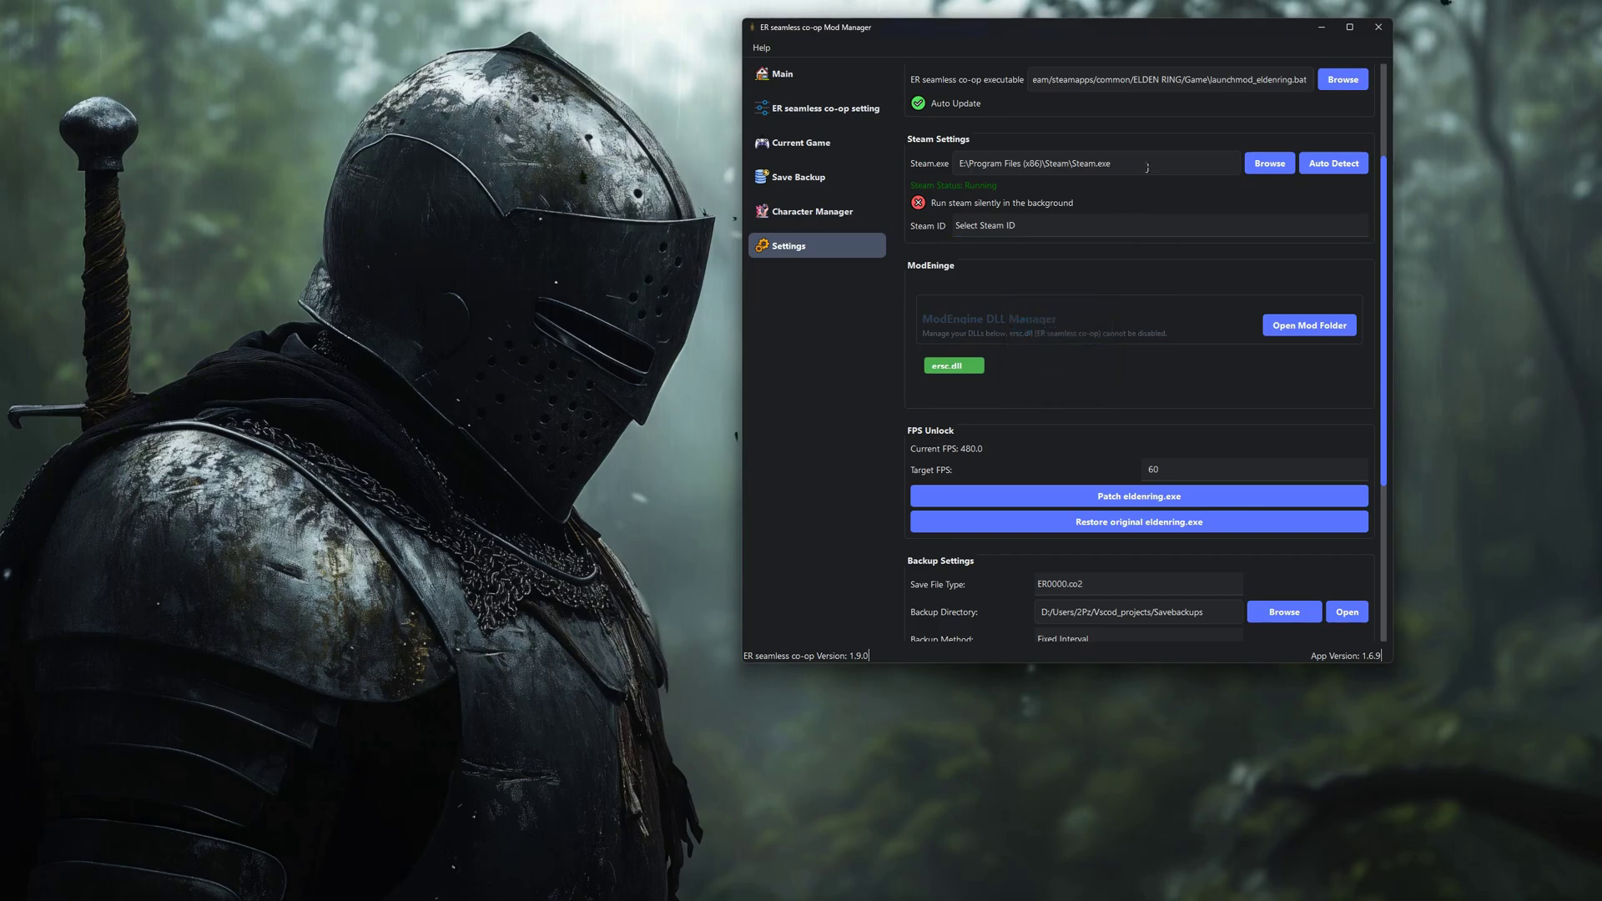
drag(1111, 163, 958, 164)
key(End)
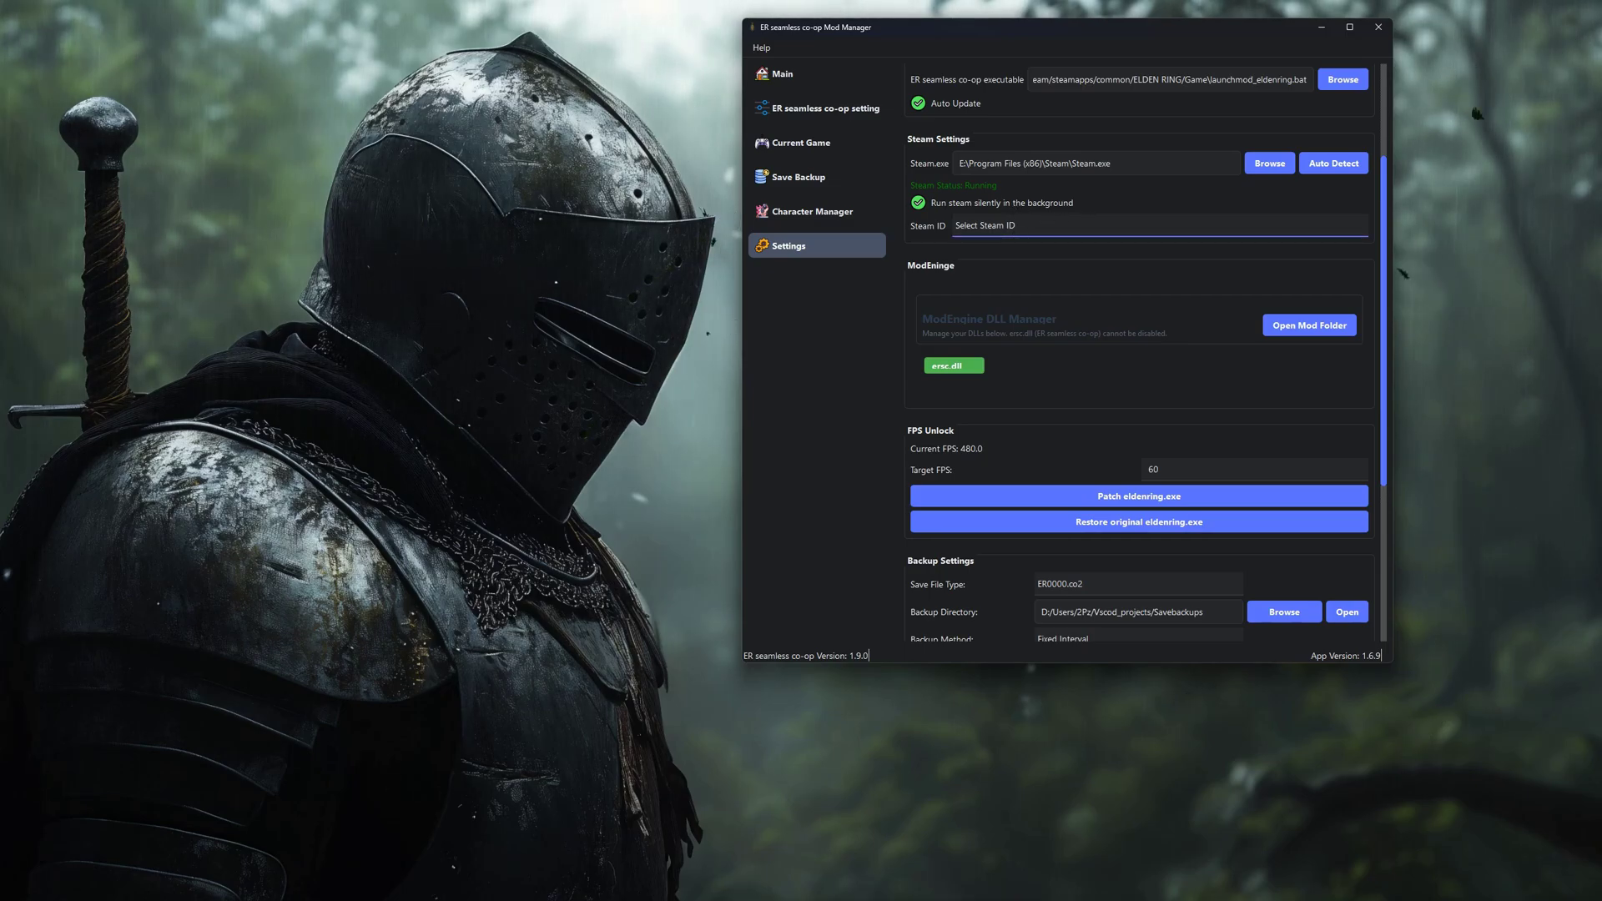
click(1159, 225)
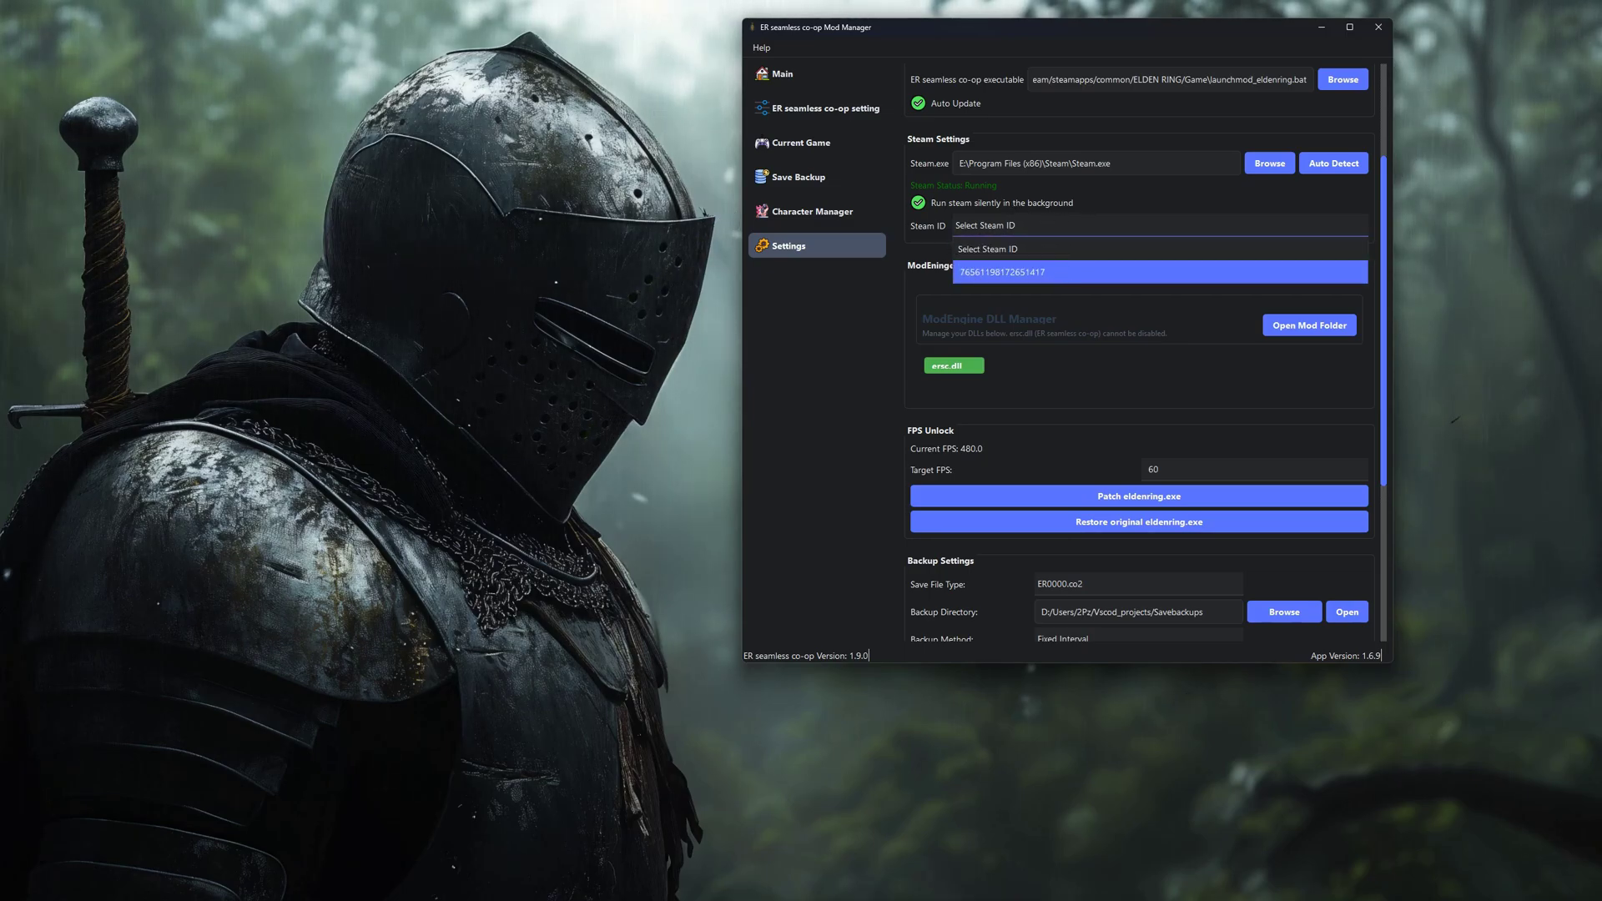
click(980, 272)
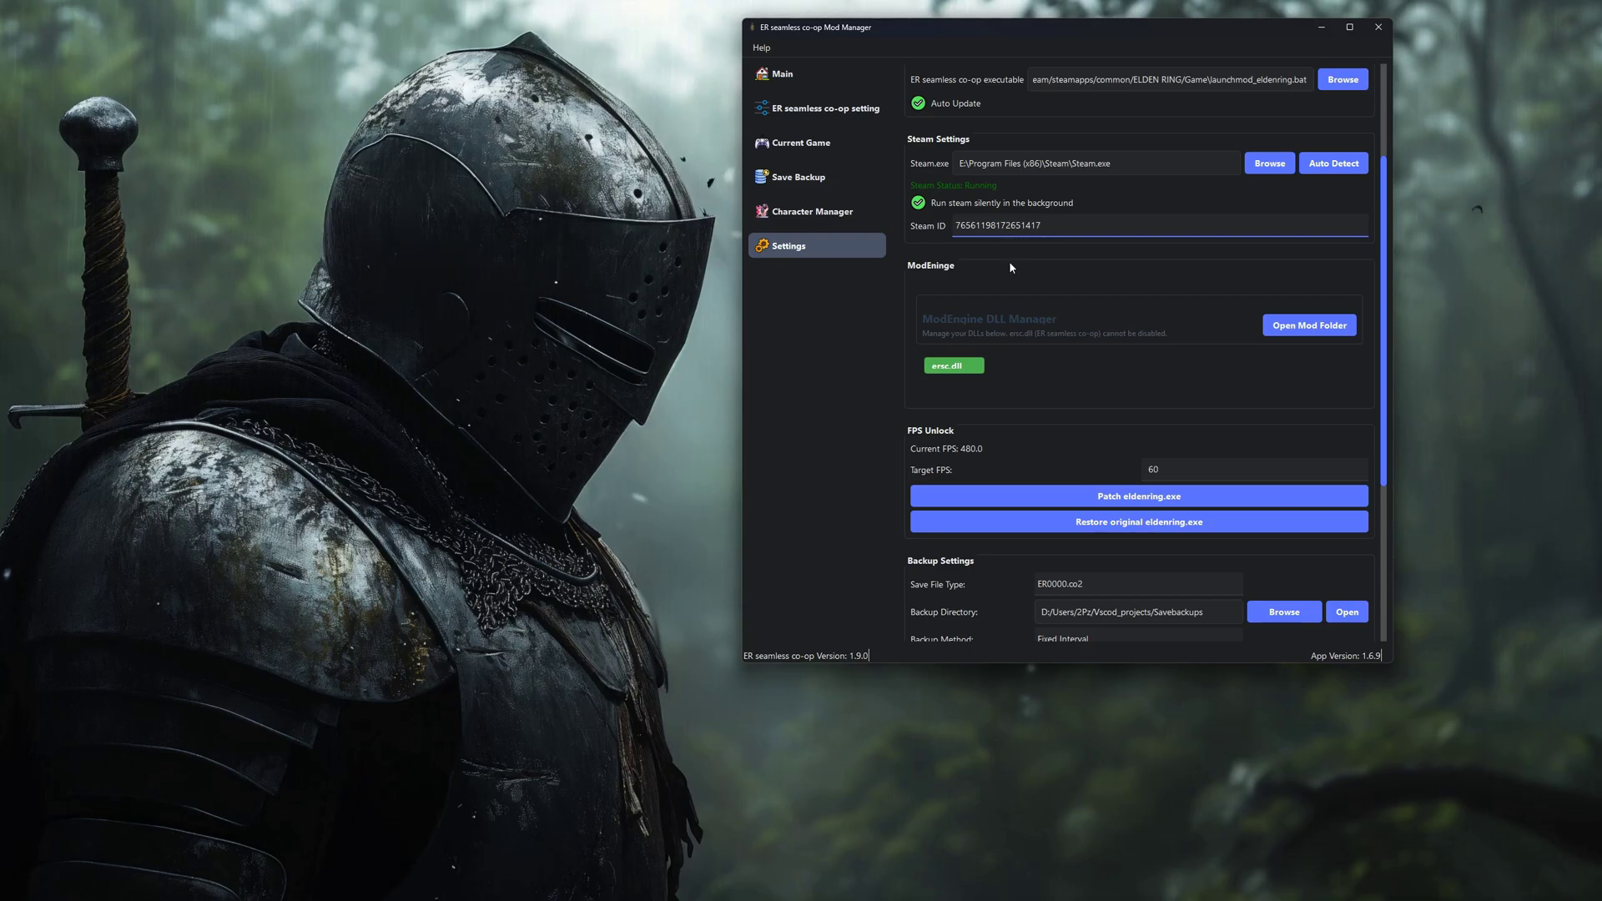
Paste the transmogrify mod files into the ModEngine DLL mod folder and close it.
click(1282, 334)
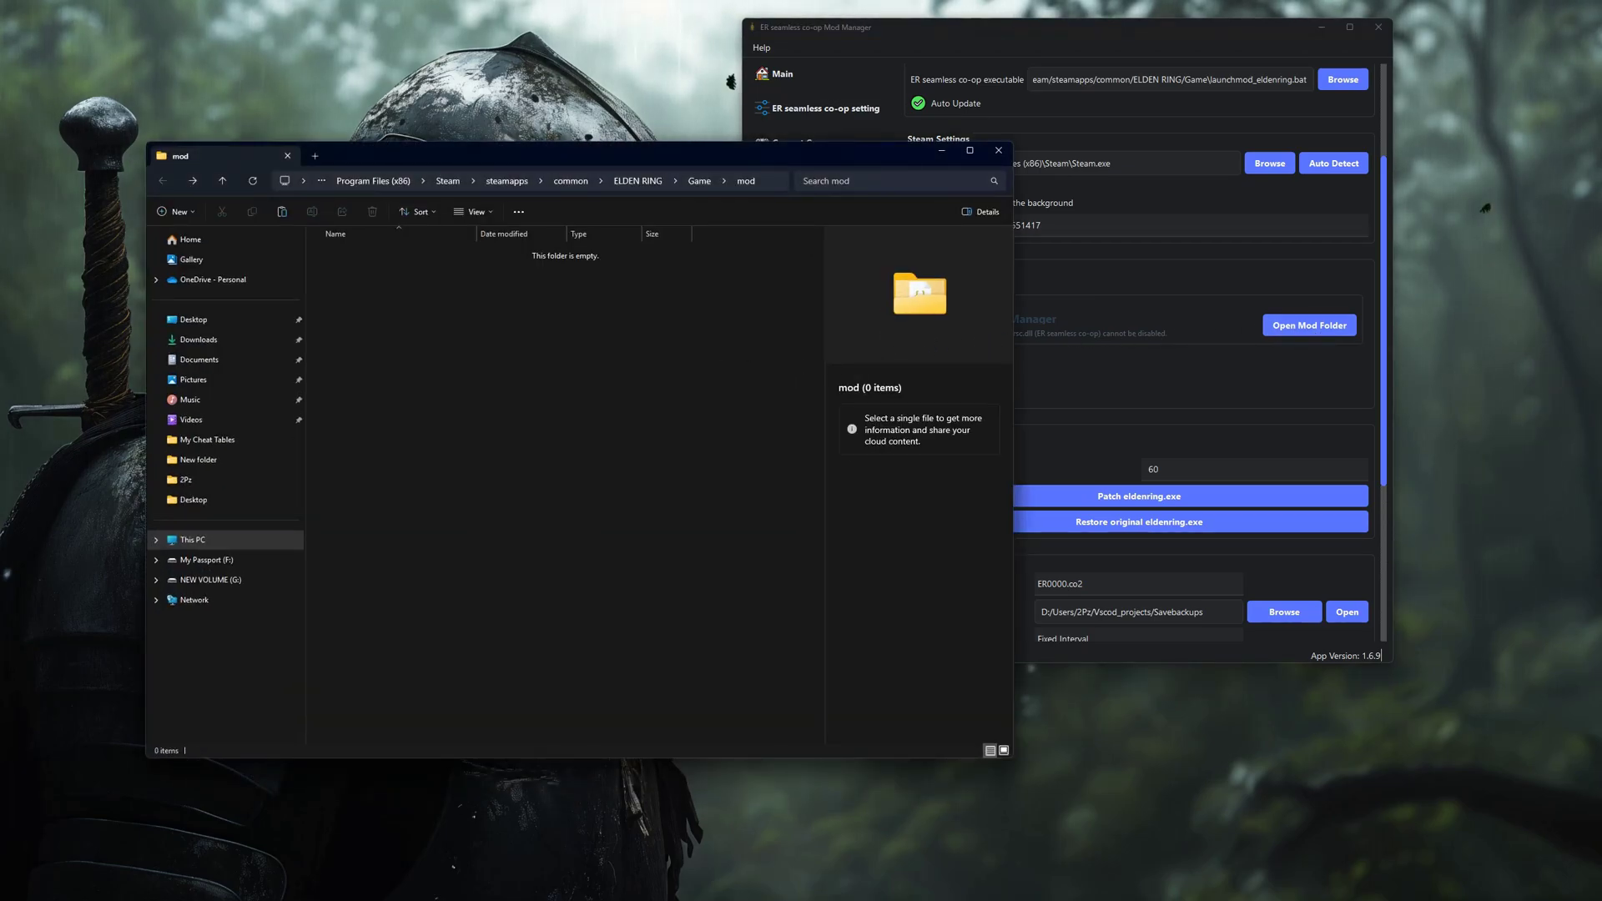
key(ctrl+v)
click(692, 359)
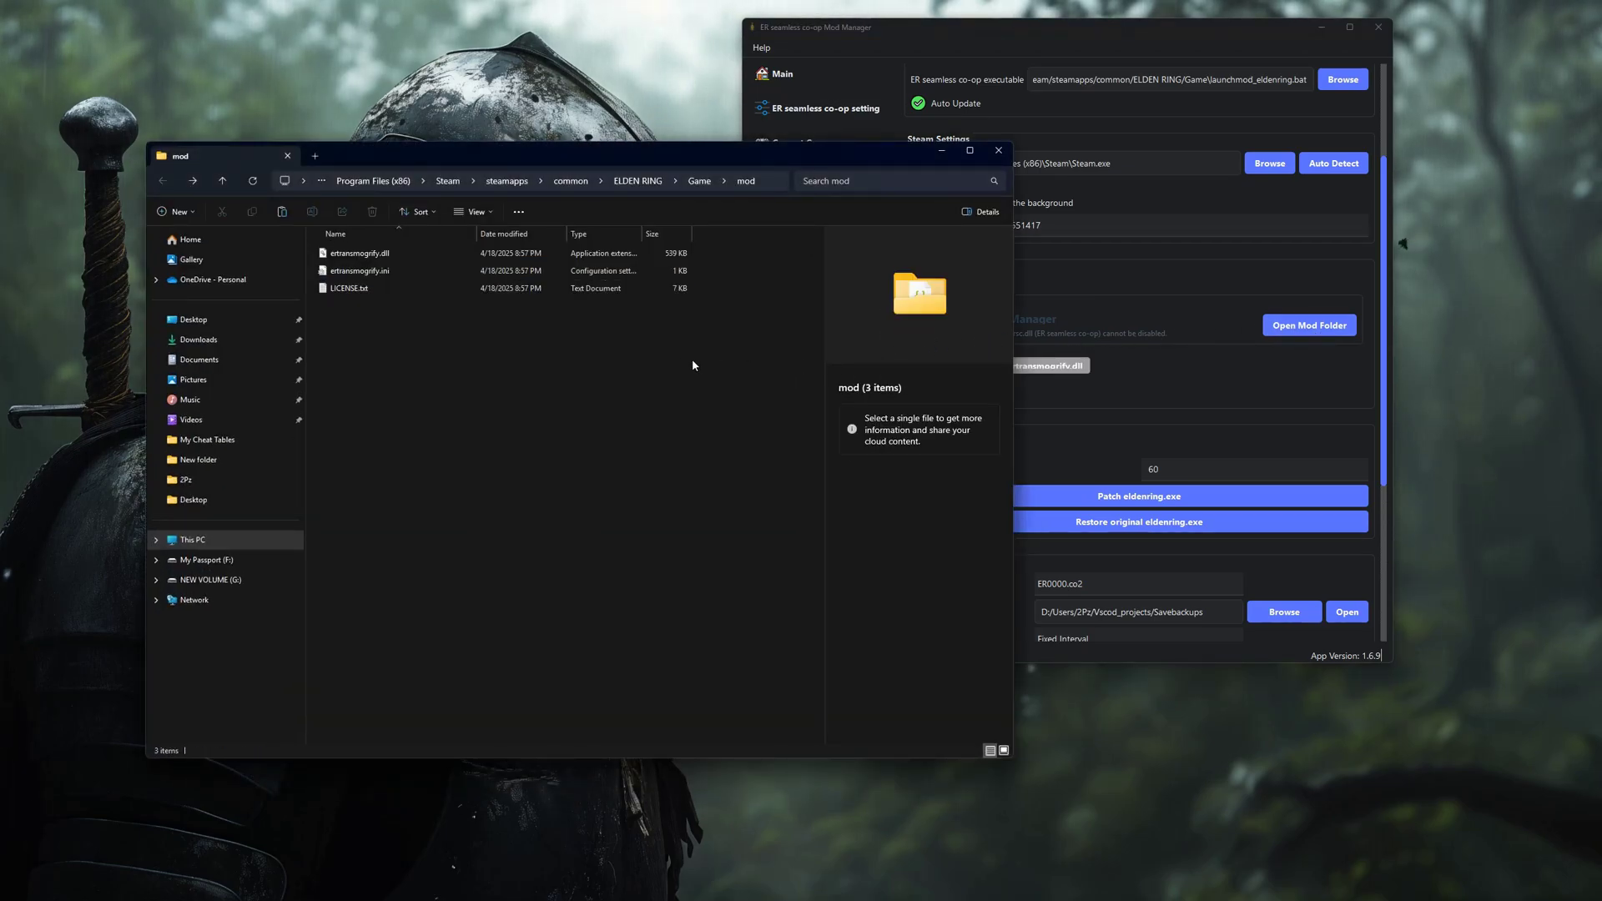
click(997, 150)
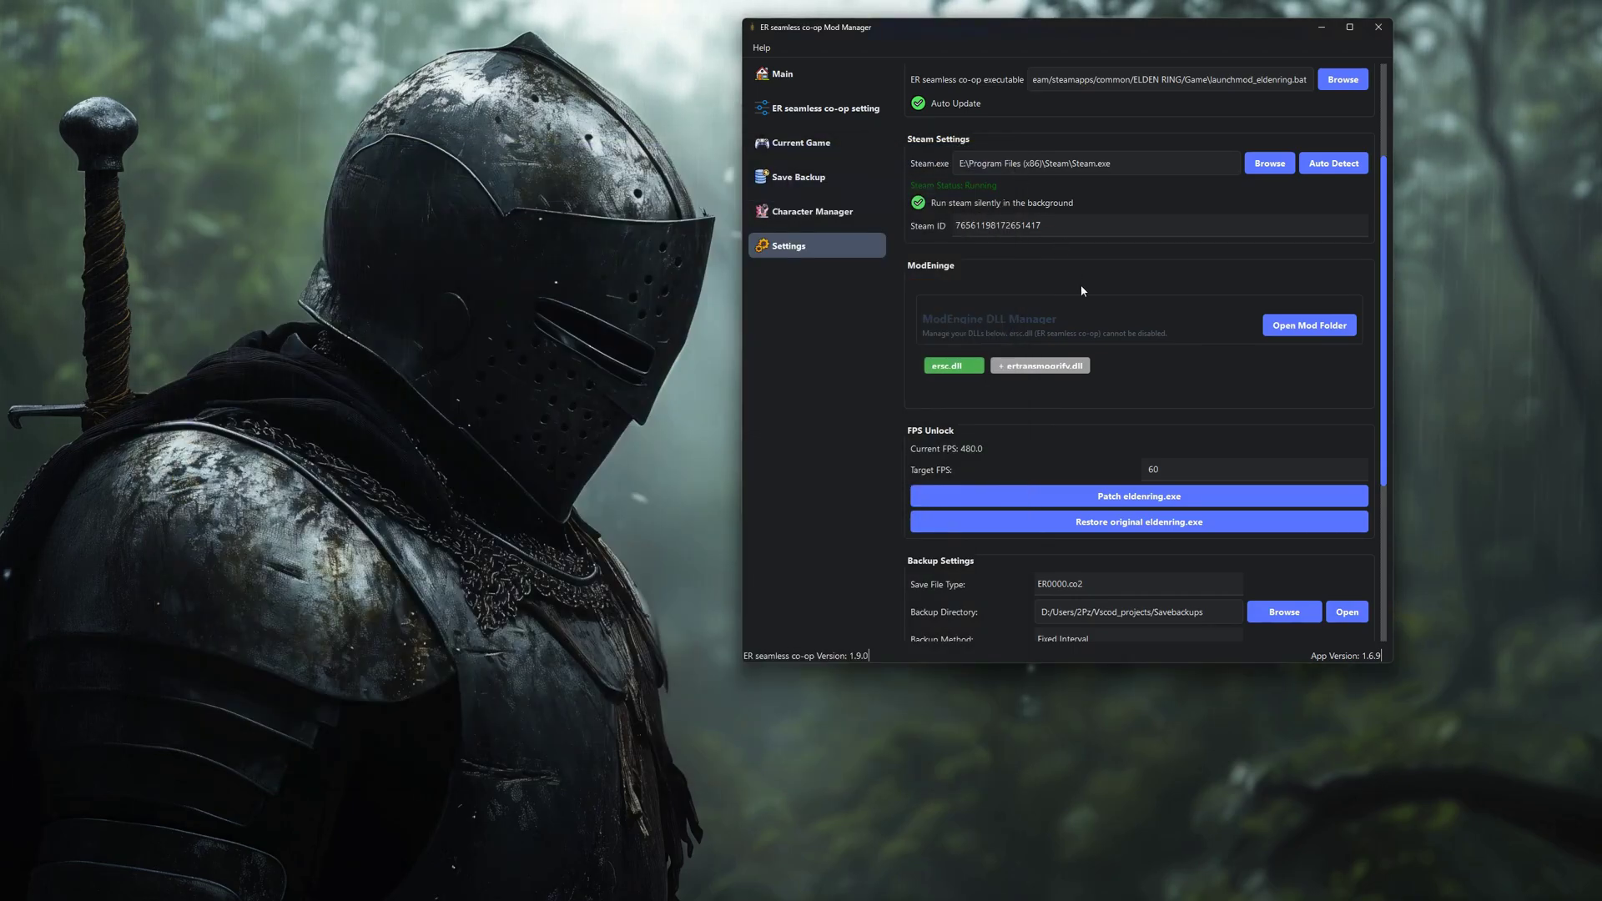
Enable ertransmogrify.dll in the DLL Manager, toggling it off and back on.
click(1046, 372)
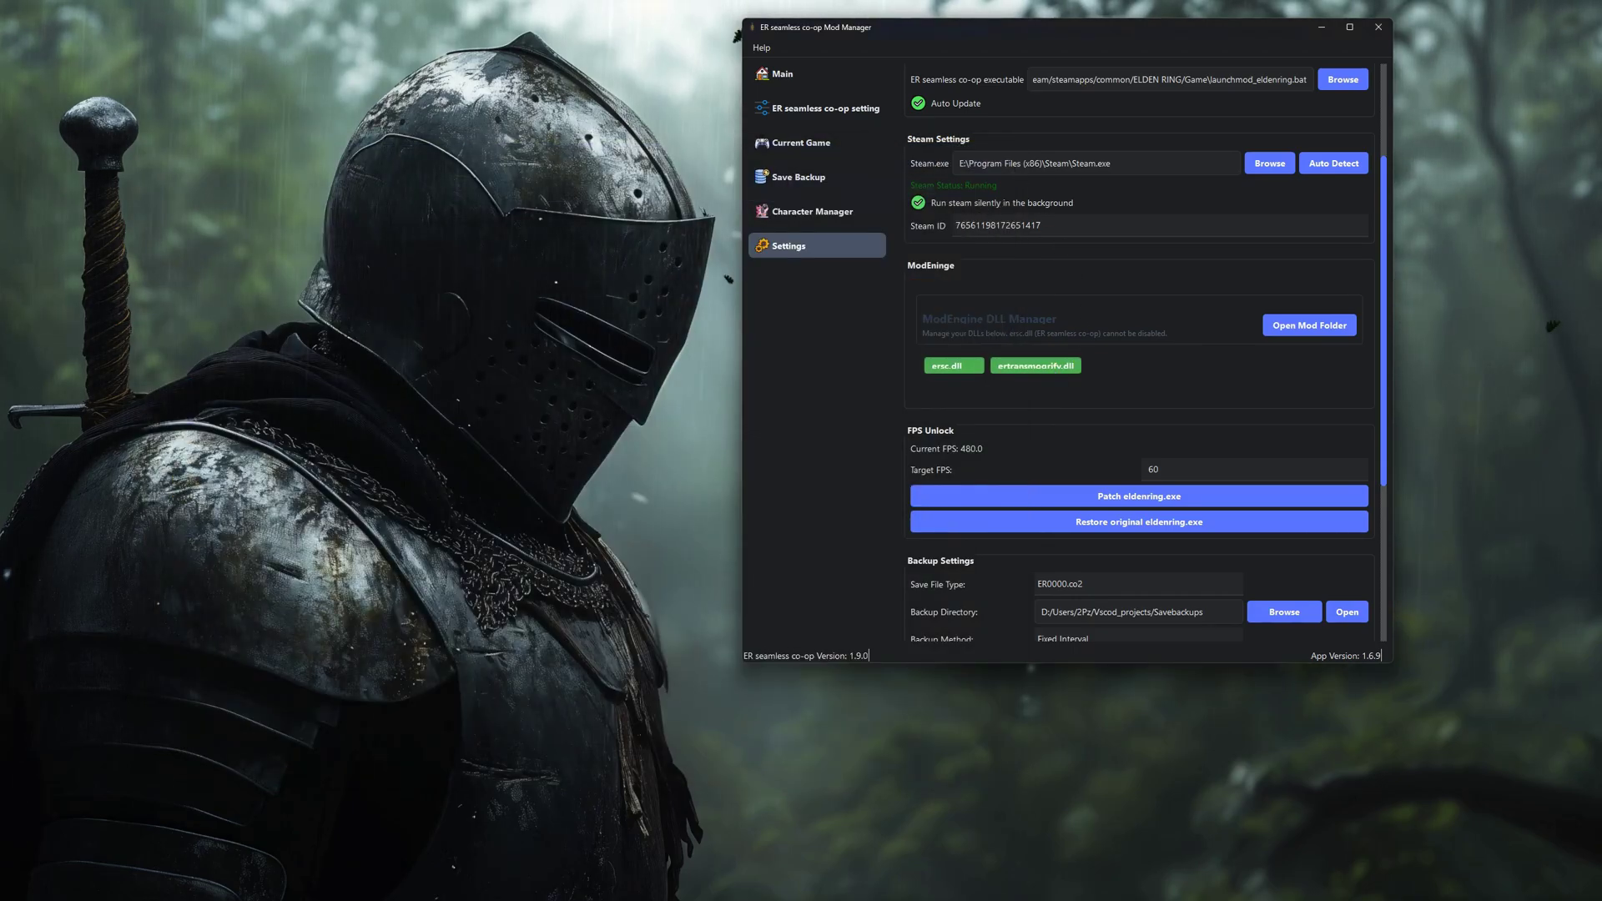
click(1047, 372)
click(1047, 372)
Patch eldenring.exe to the 480 Target FPS and acknowledge the success message.
scroll(1104, 404, down, 1)
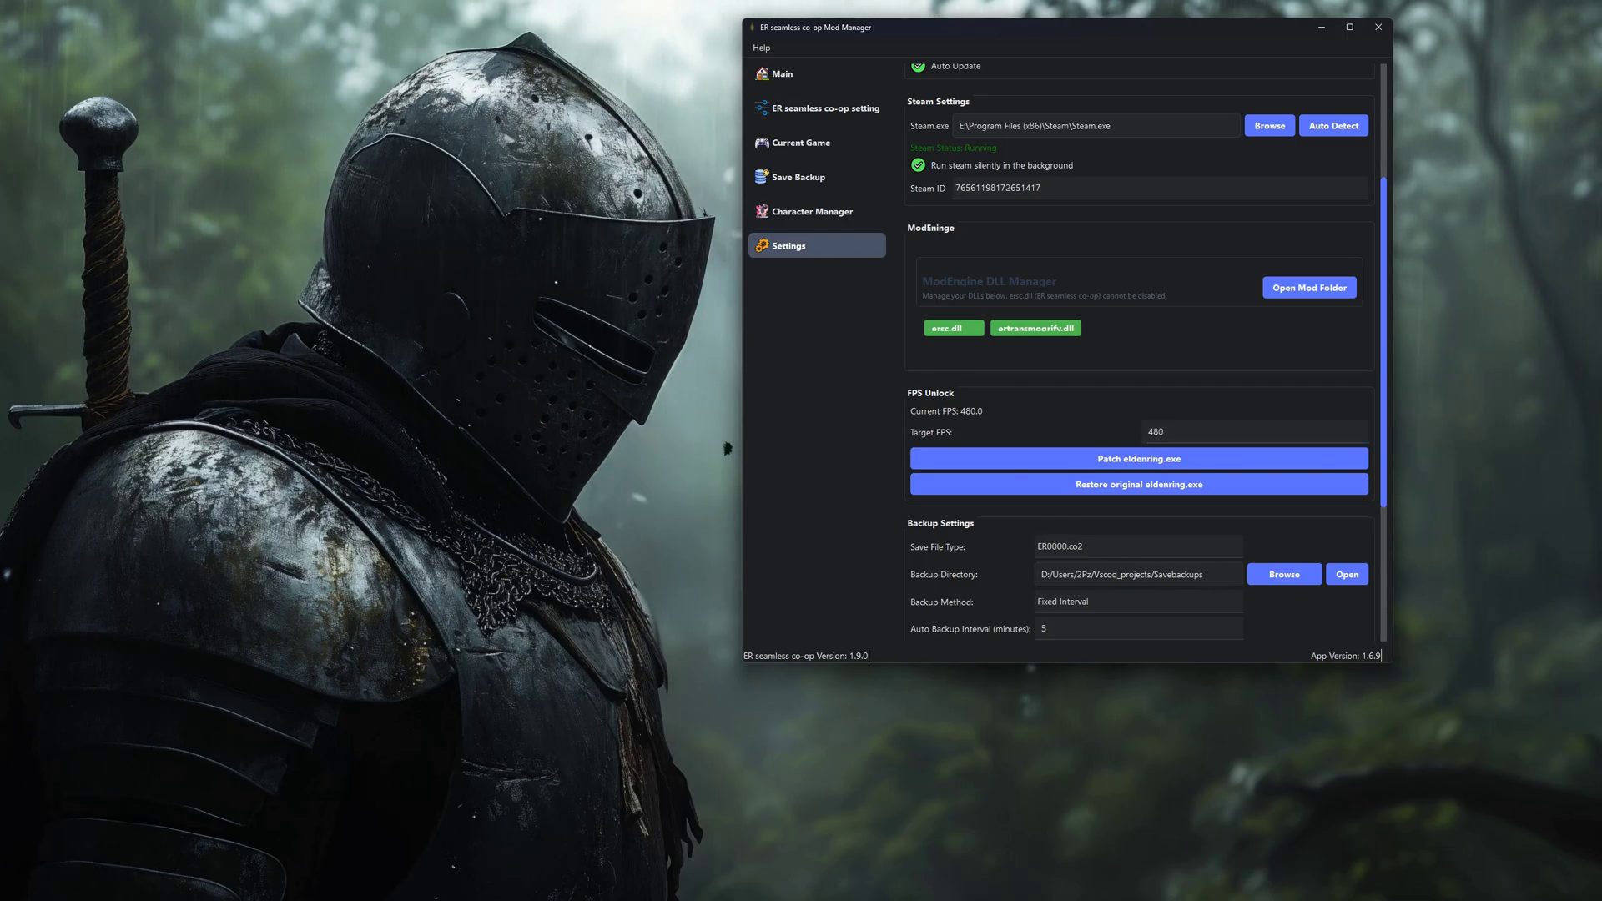
scroll(1111, 419, down, 1)
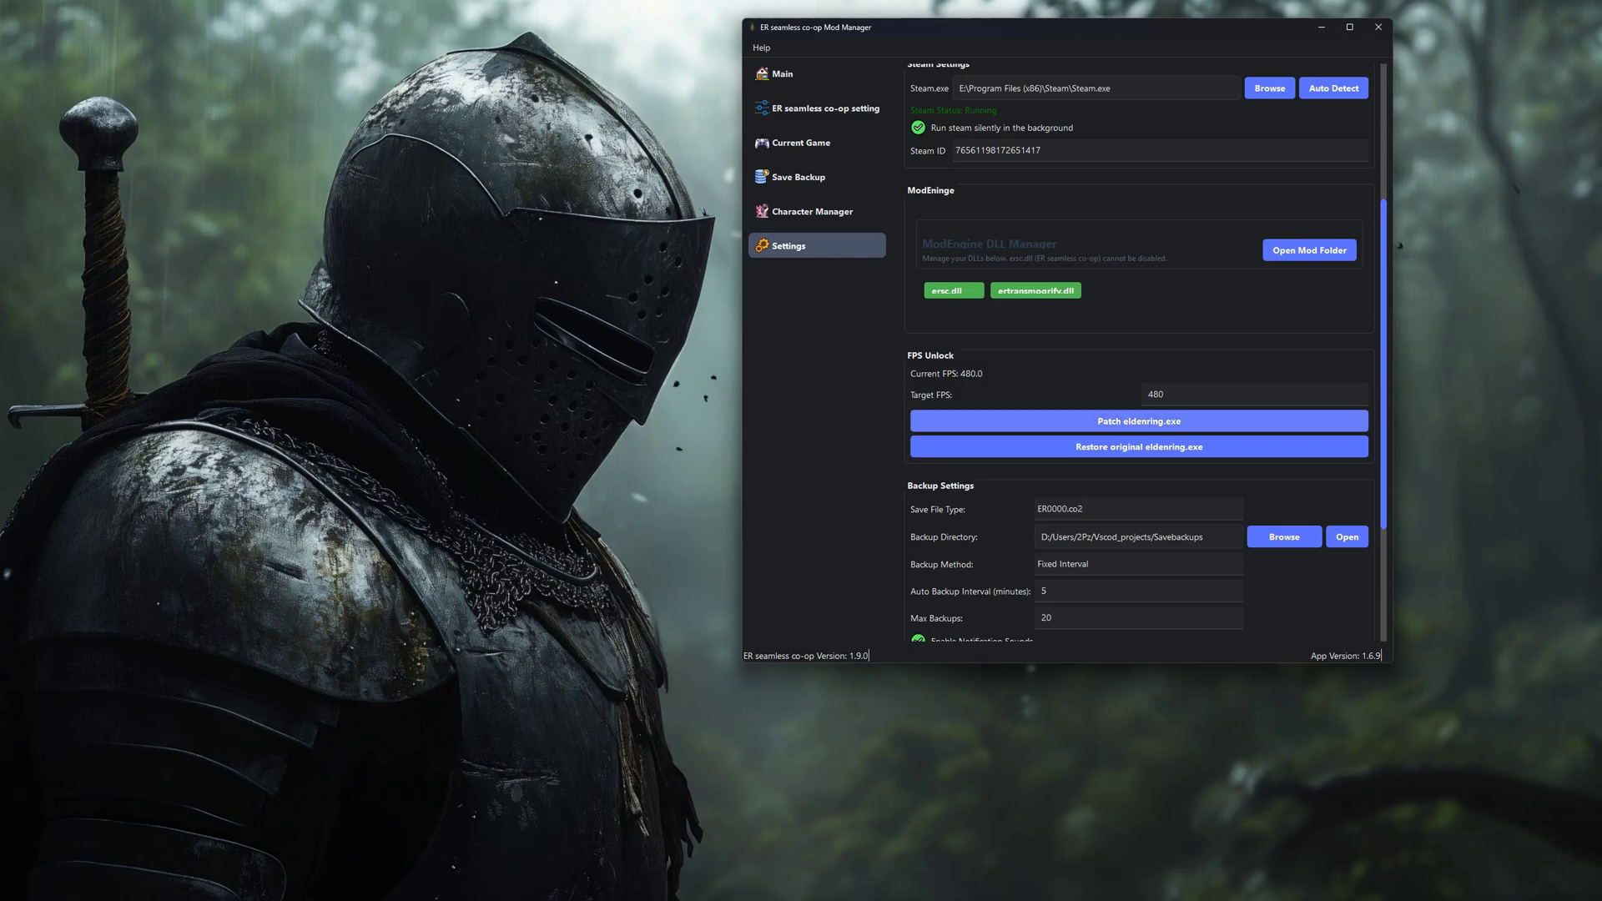
click(1110, 421)
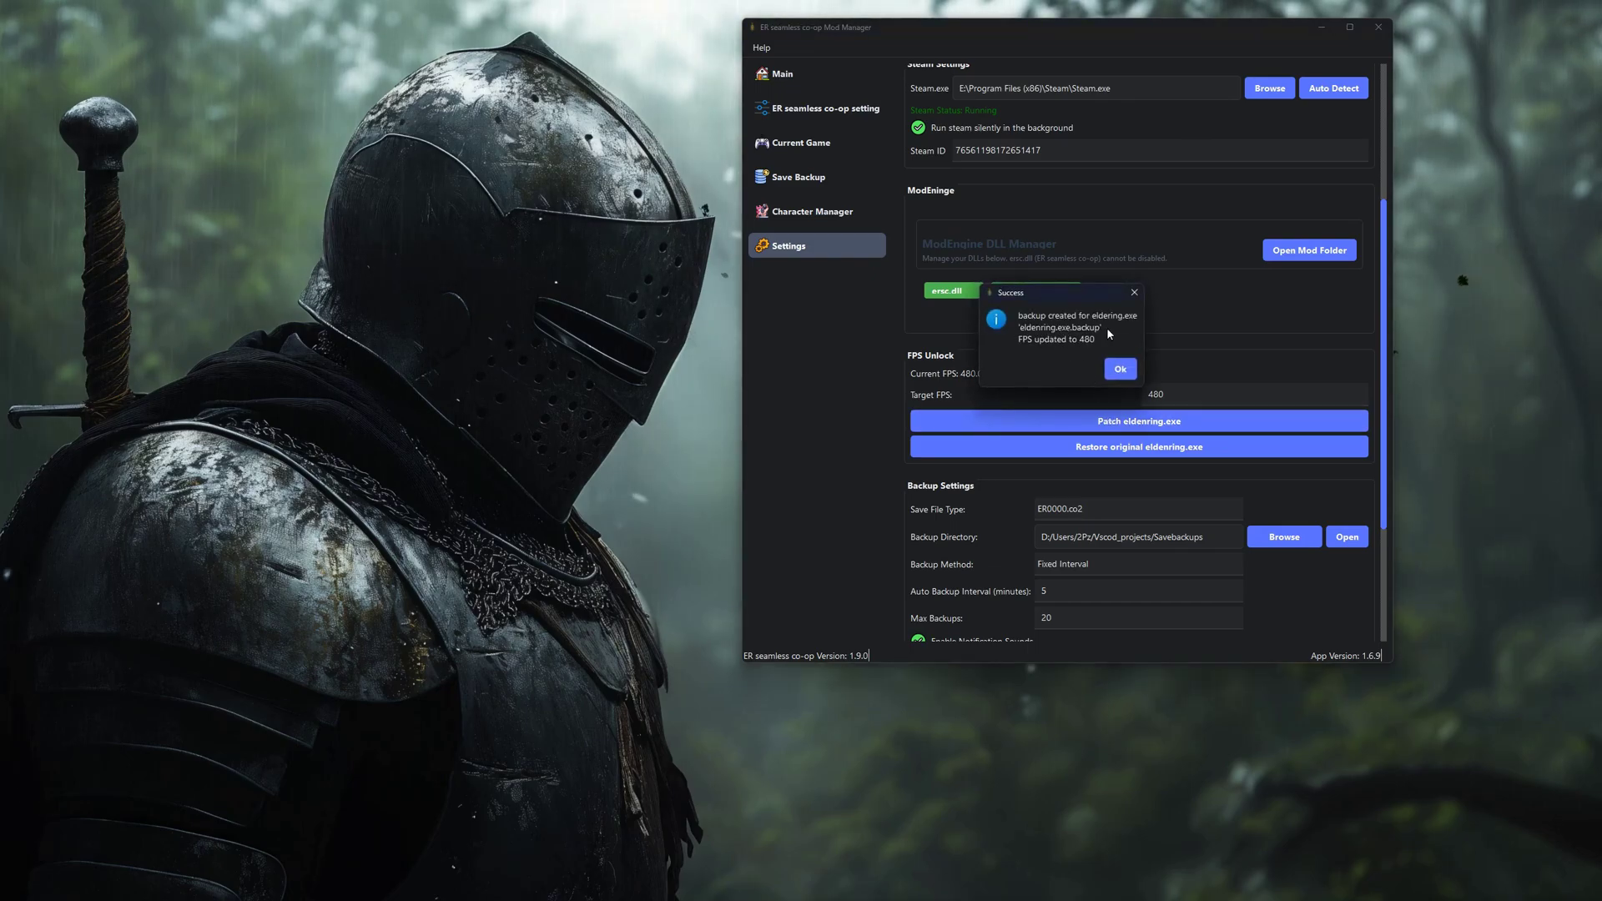
click(1119, 369)
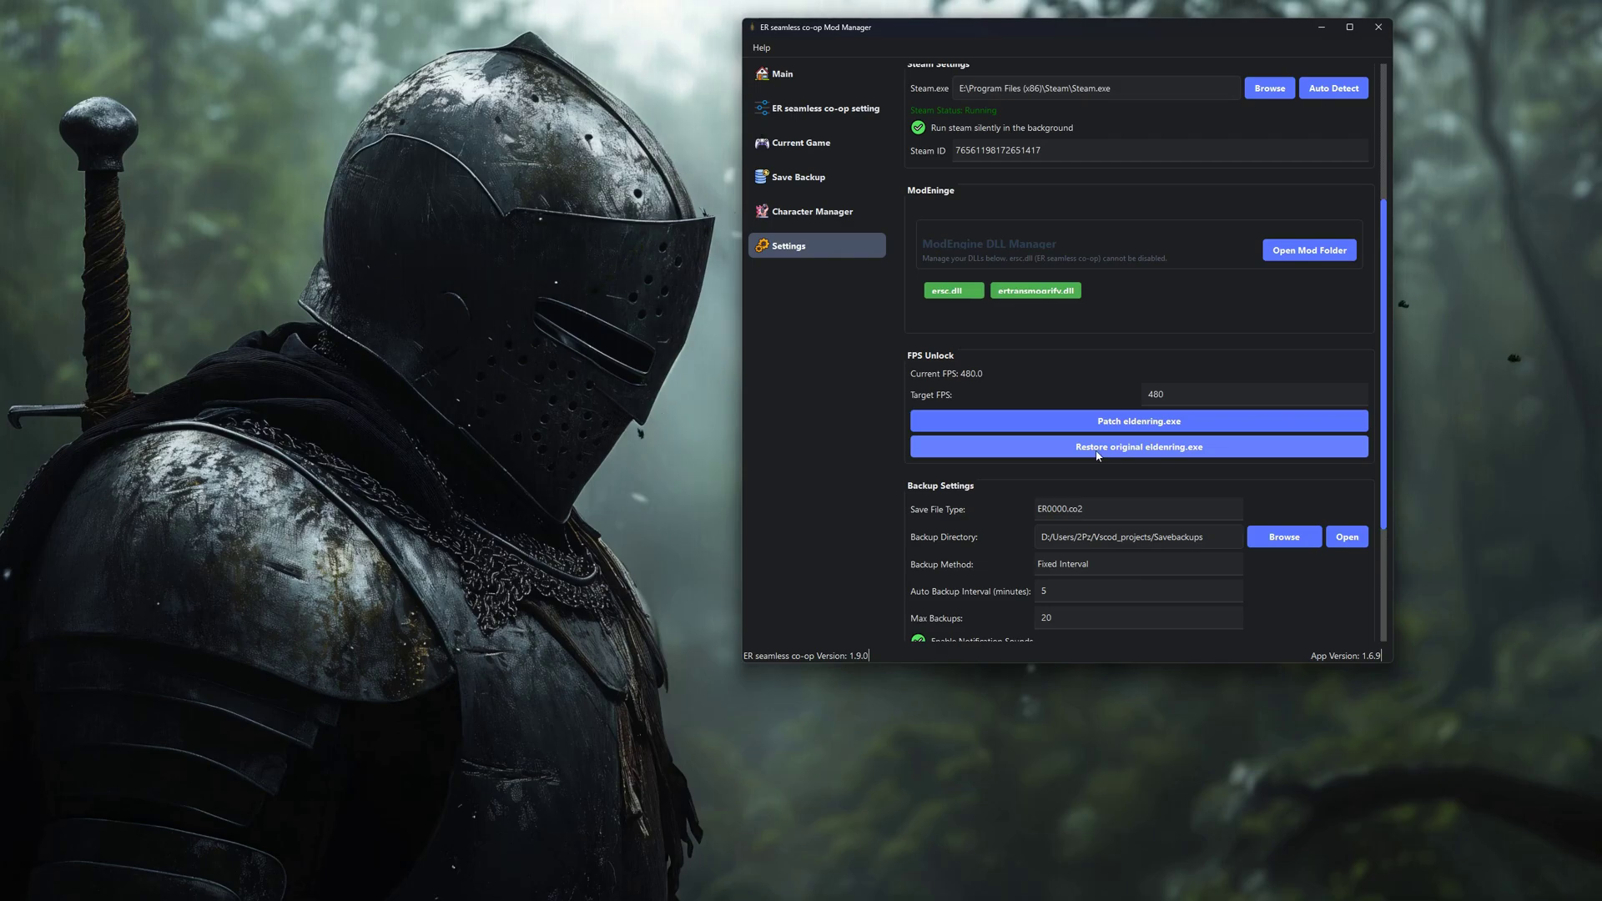
scroll(1089, 378, down, 1)
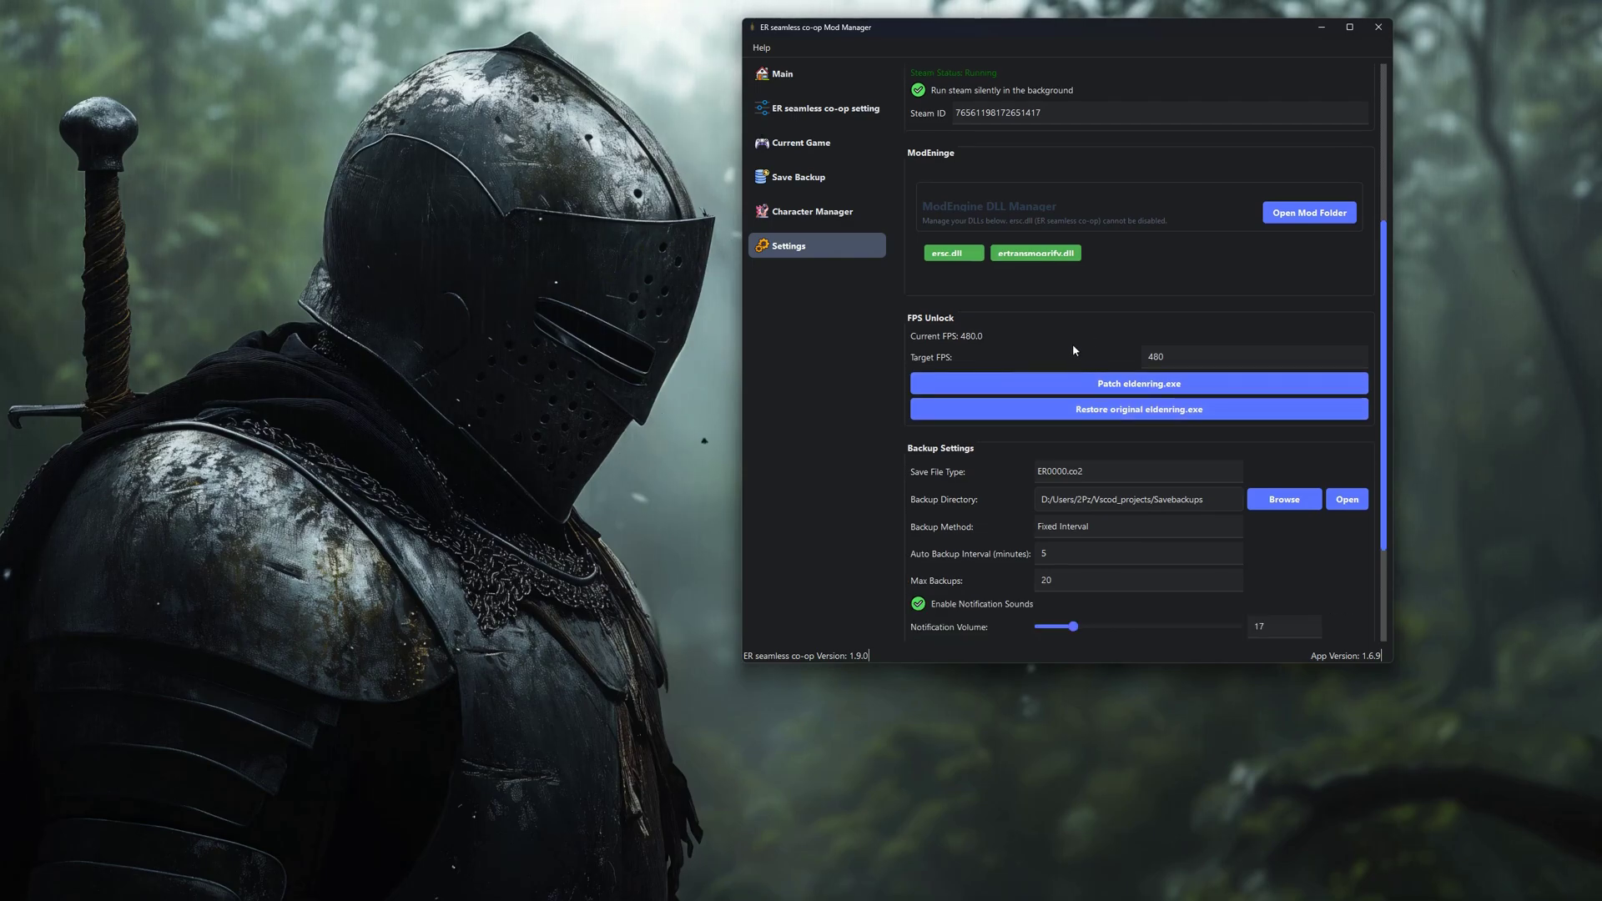
scroll(1073, 350, down, 2)
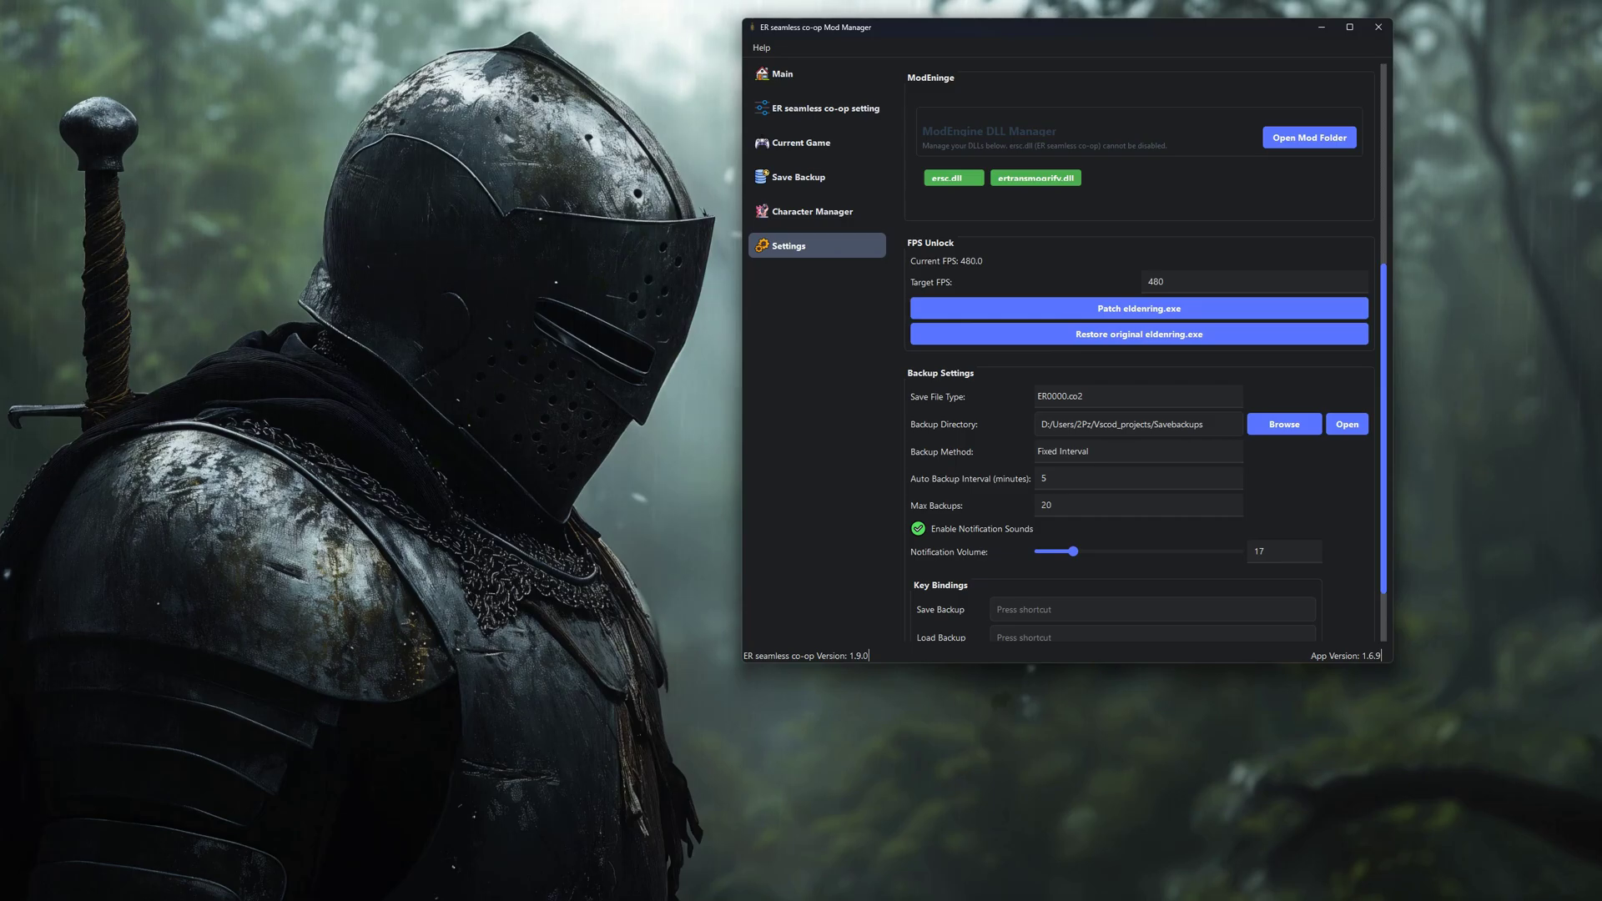
scroll(1062, 417, down, 1)
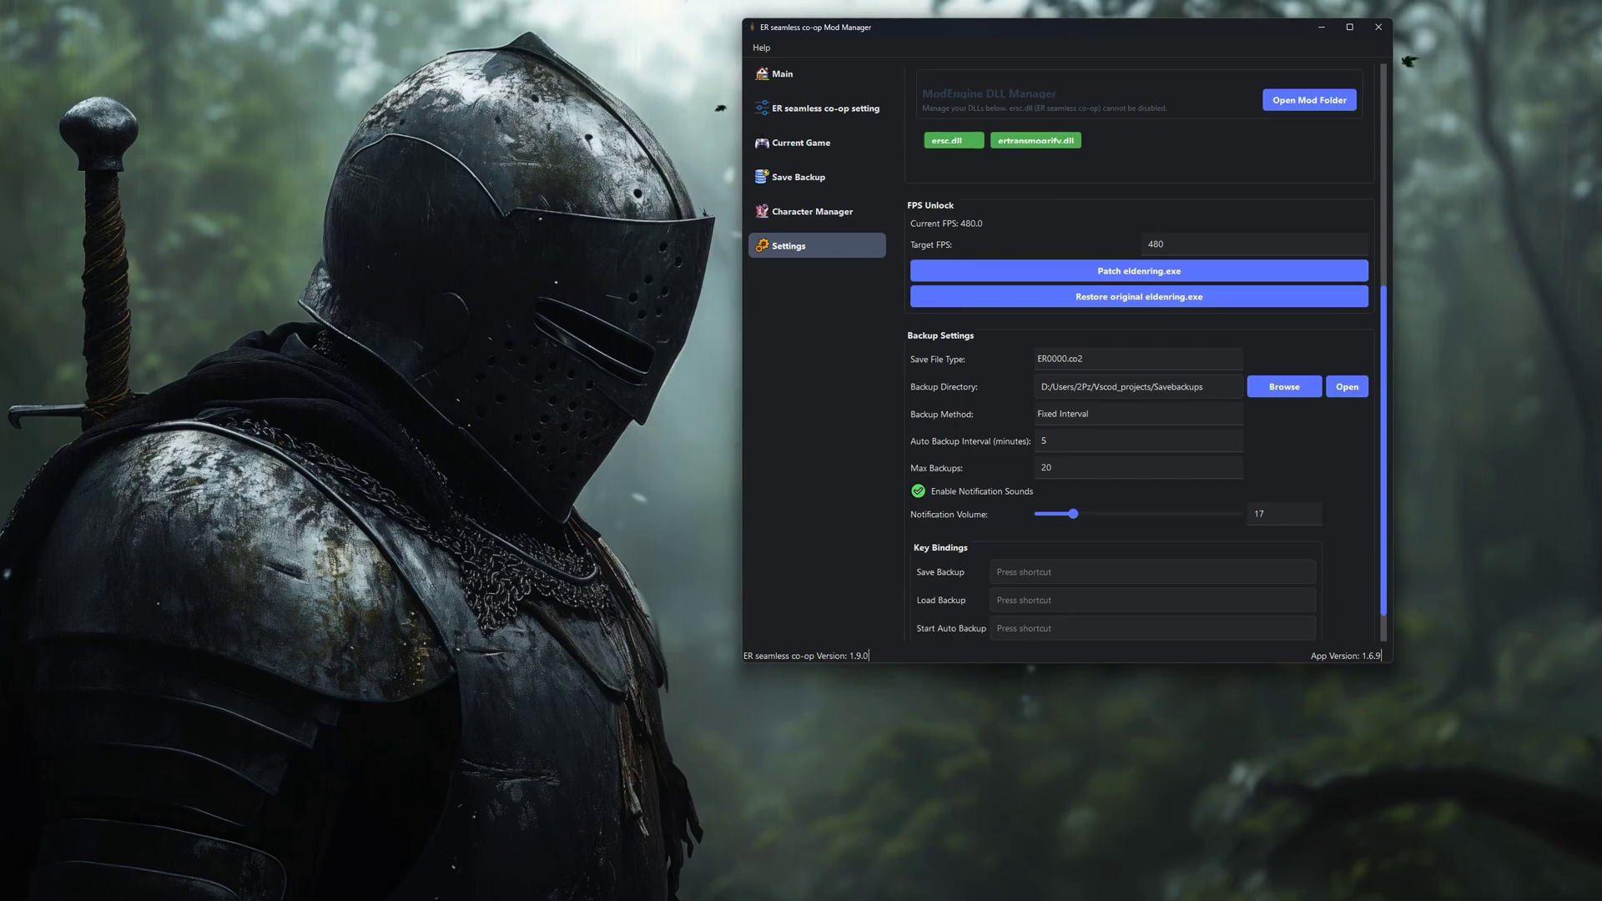
click(1062, 420)
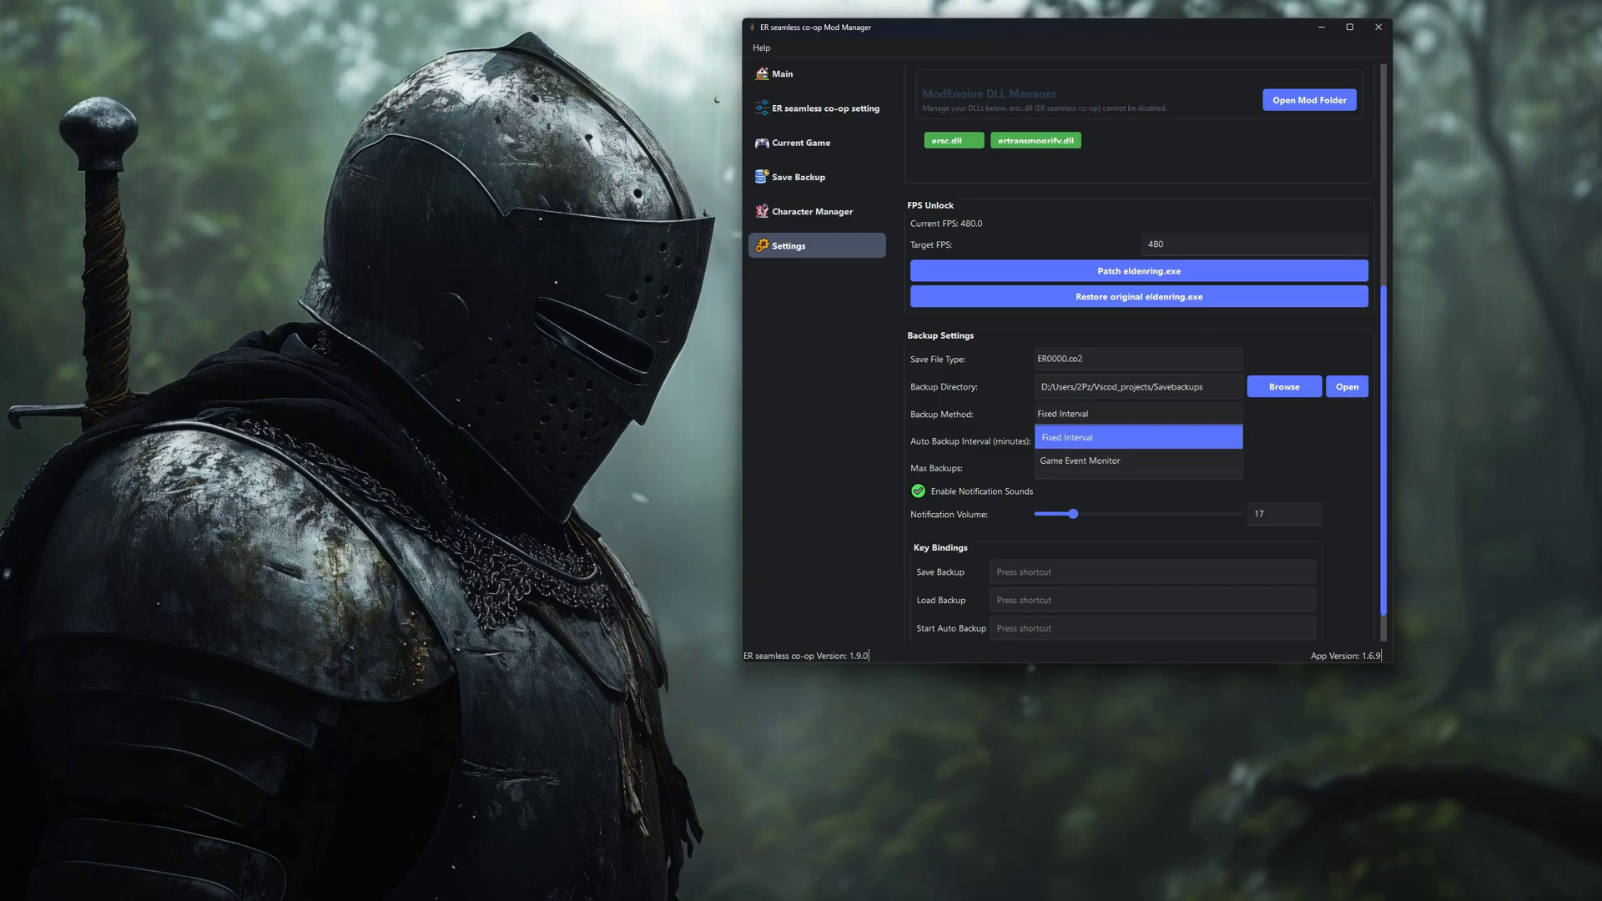
click(1138, 437)
click(1138, 359)
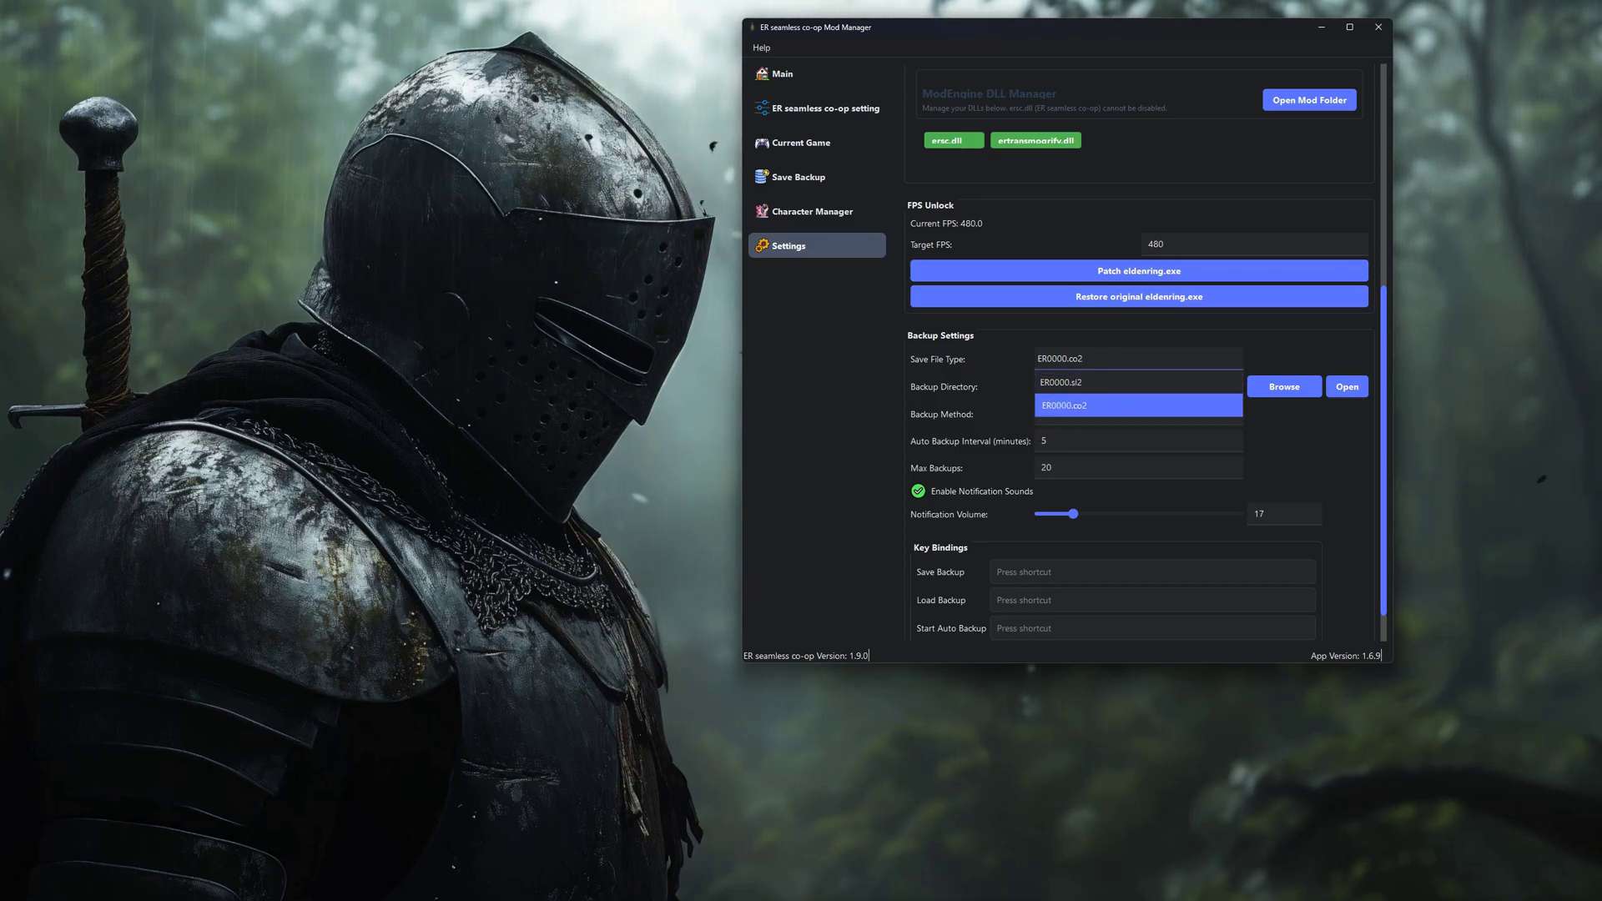
click(1138, 405)
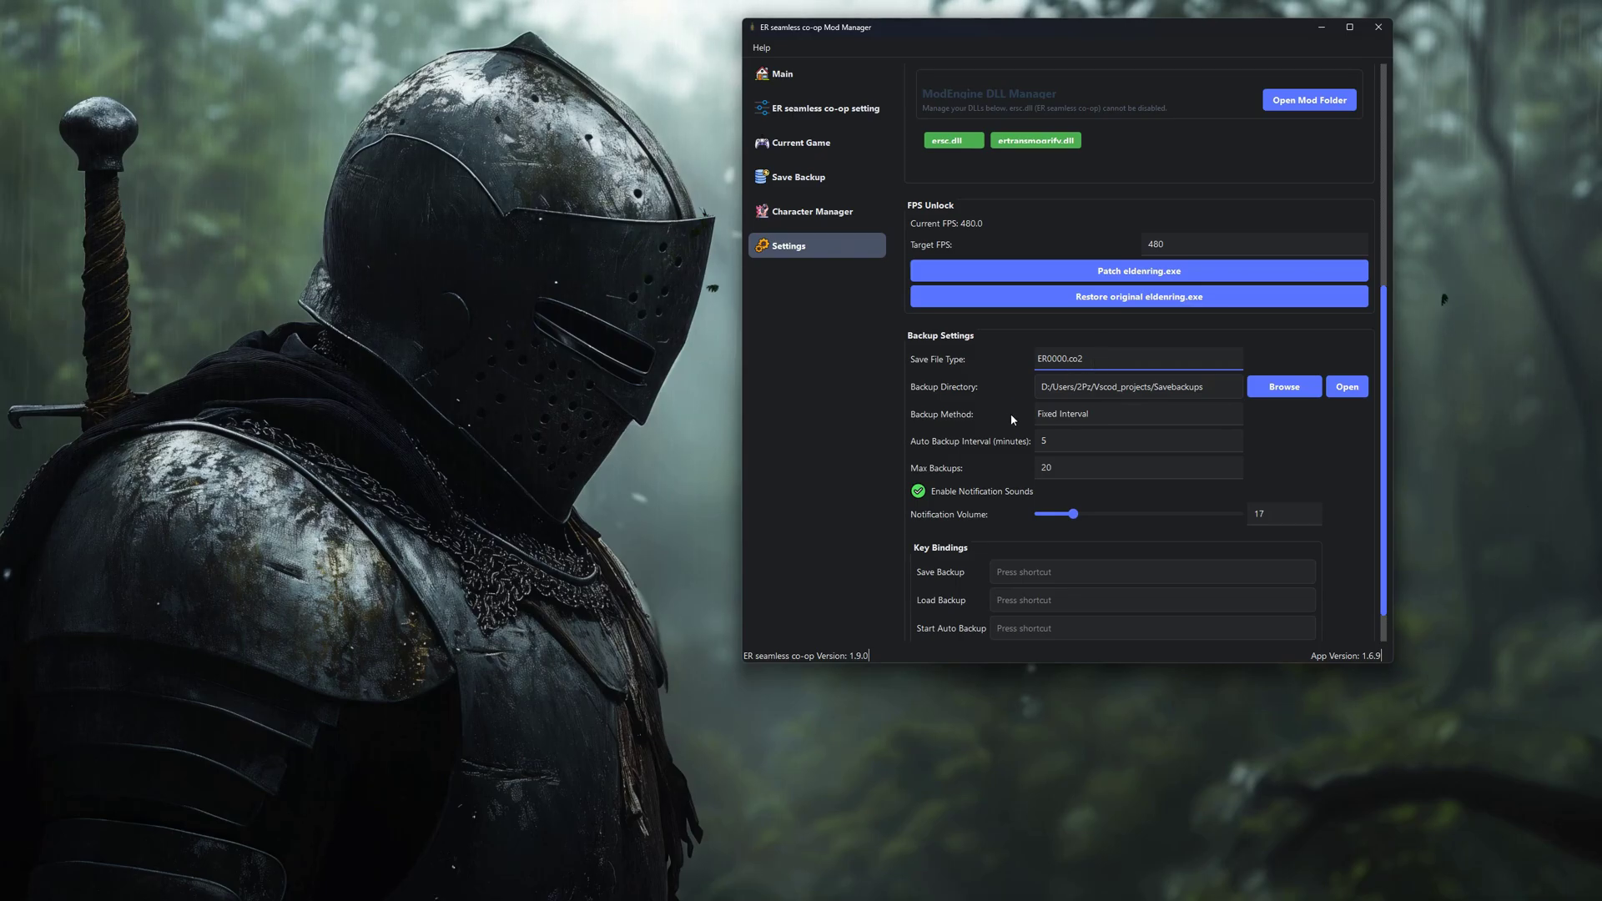
double_click(1031, 469)
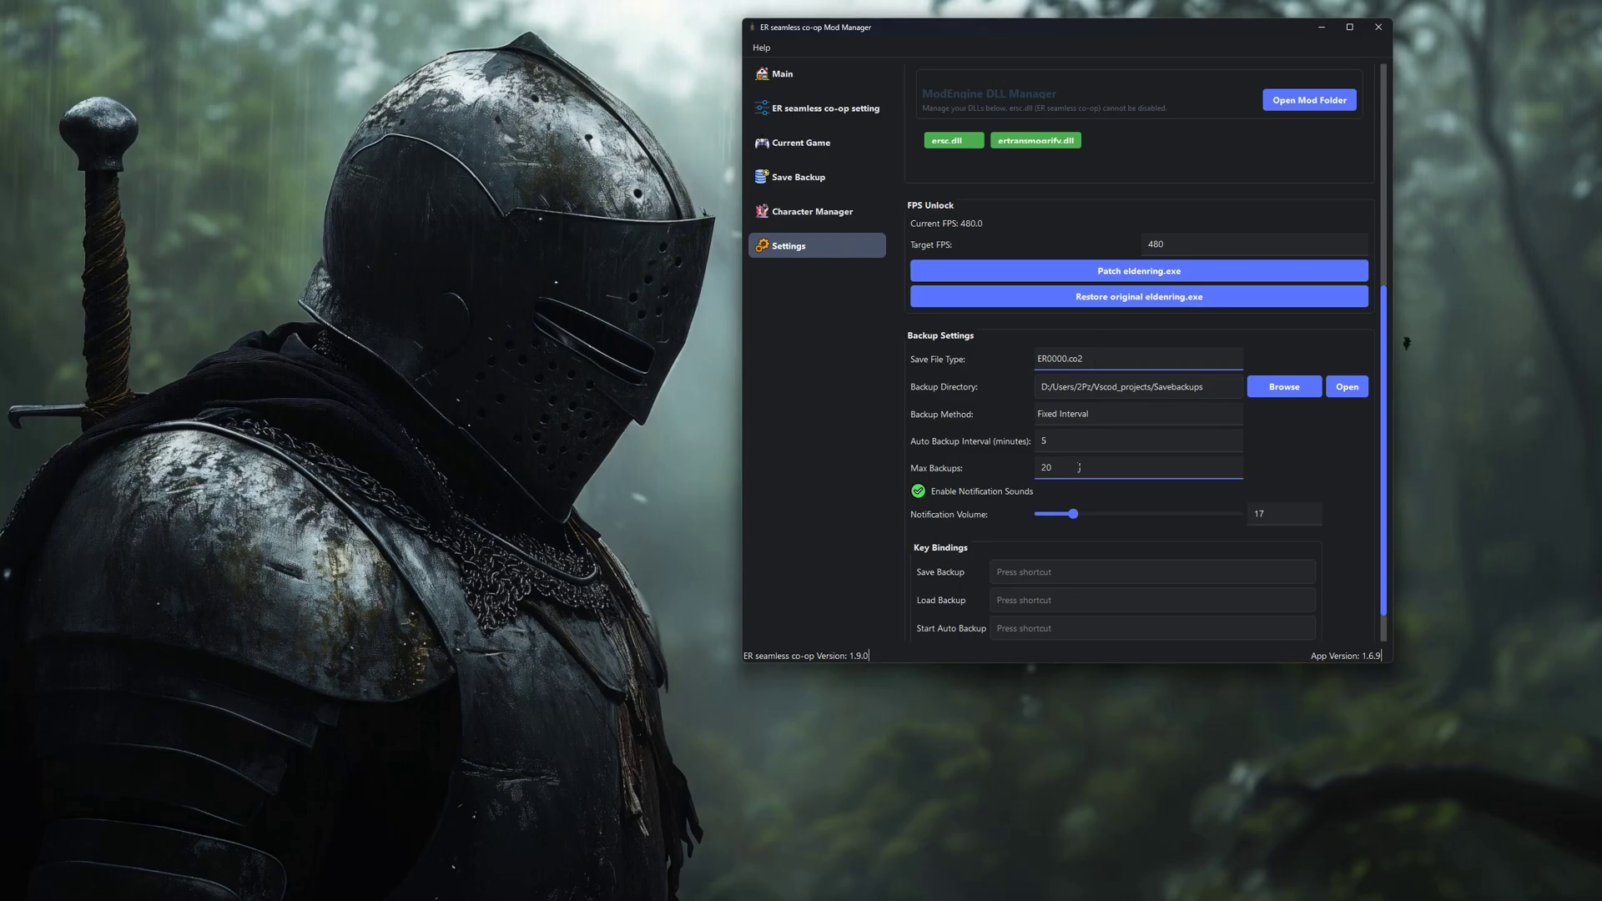
click(995, 424)
Return to the Main page, dismiss the Help menu, and show the Nexus Mods Files tab.
scroll(1143, 350, down, 1)
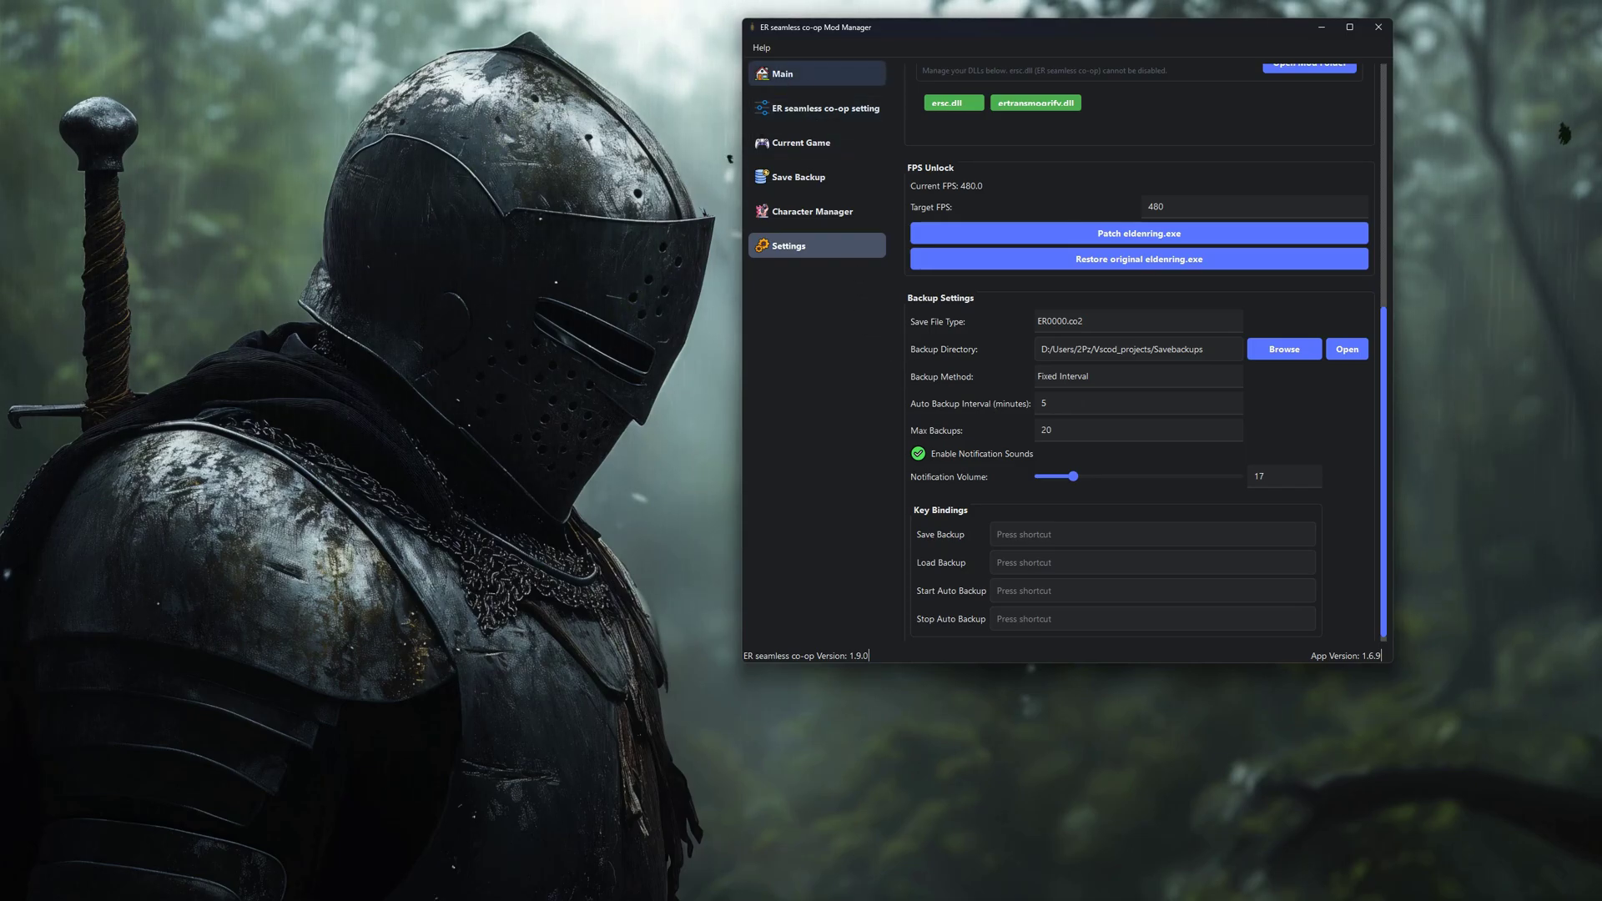
click(774, 63)
click(762, 47)
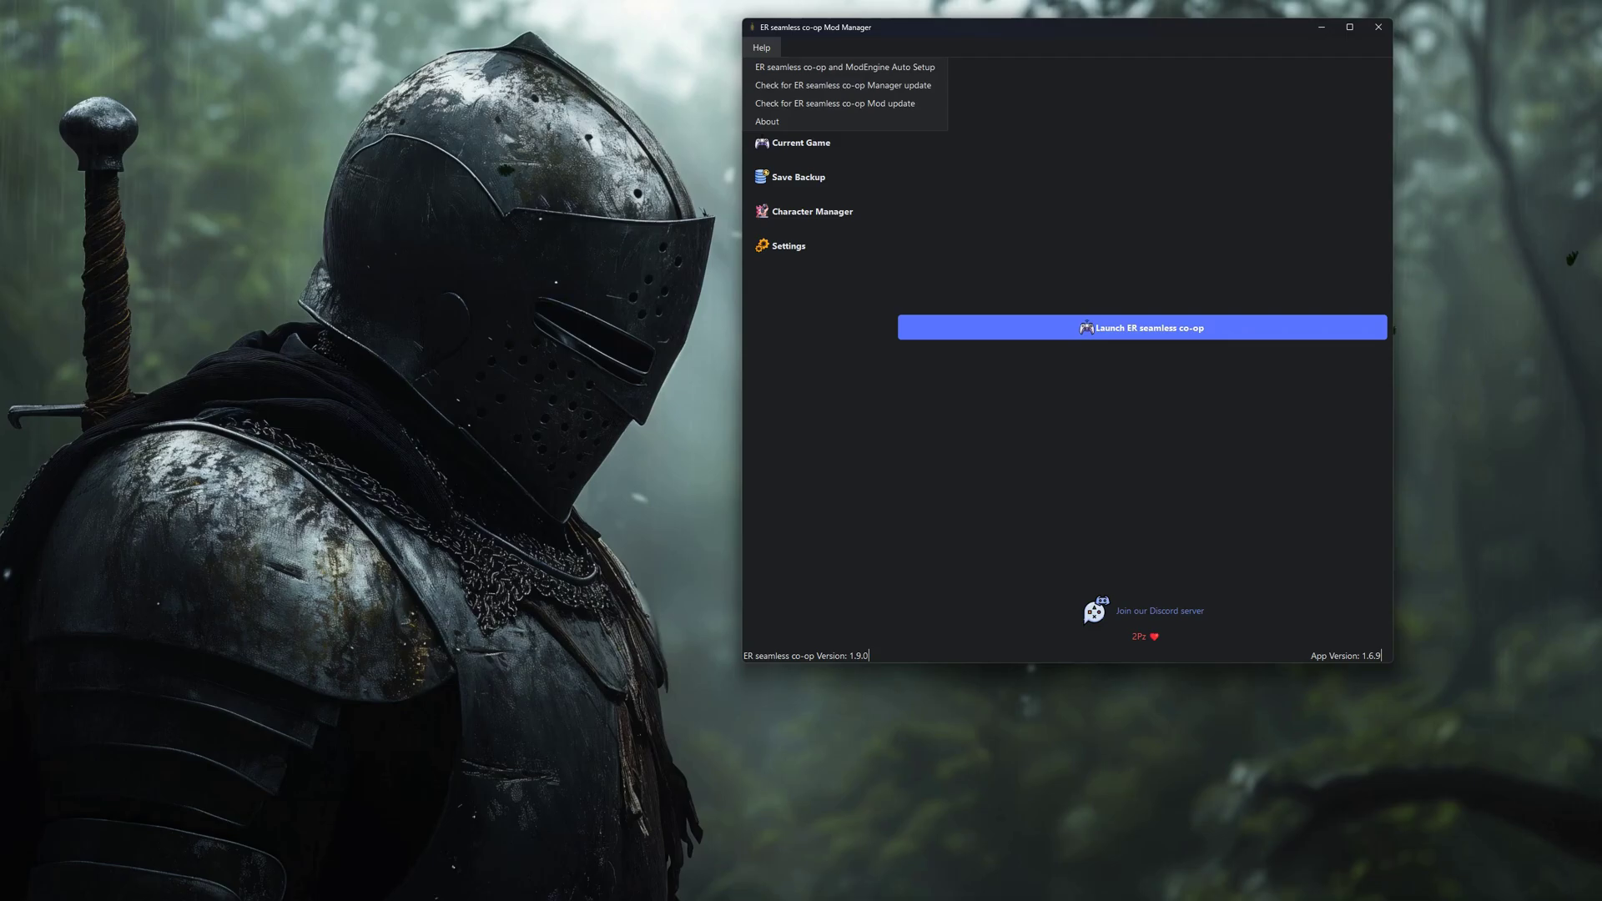
key(Escape)
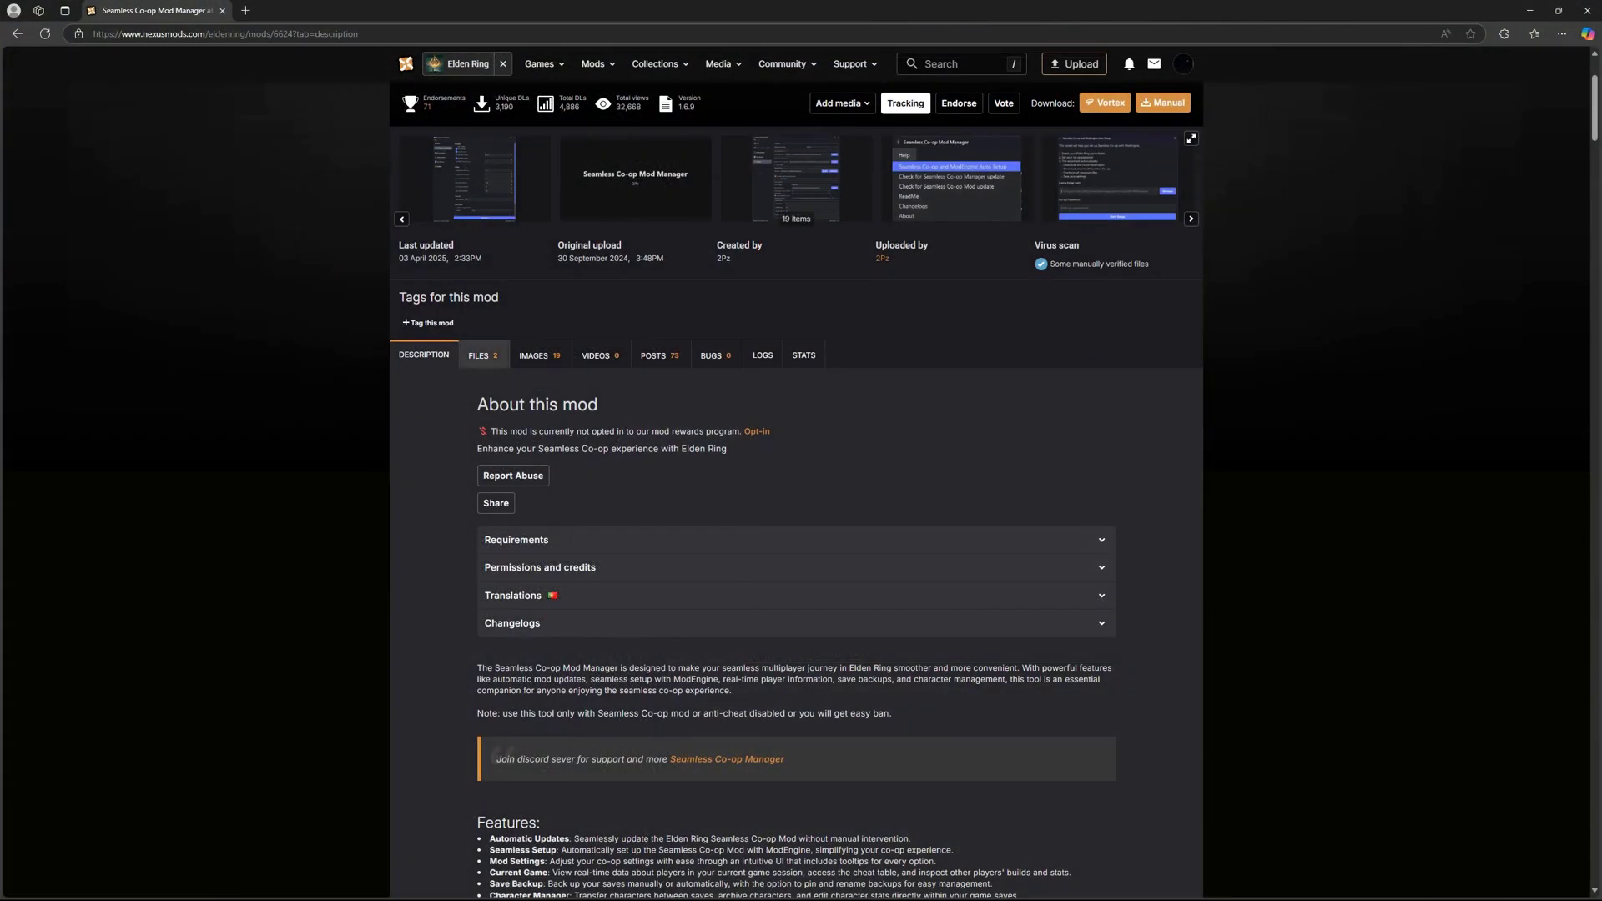
click(483, 248)
scroll(491, 525, down, 3)
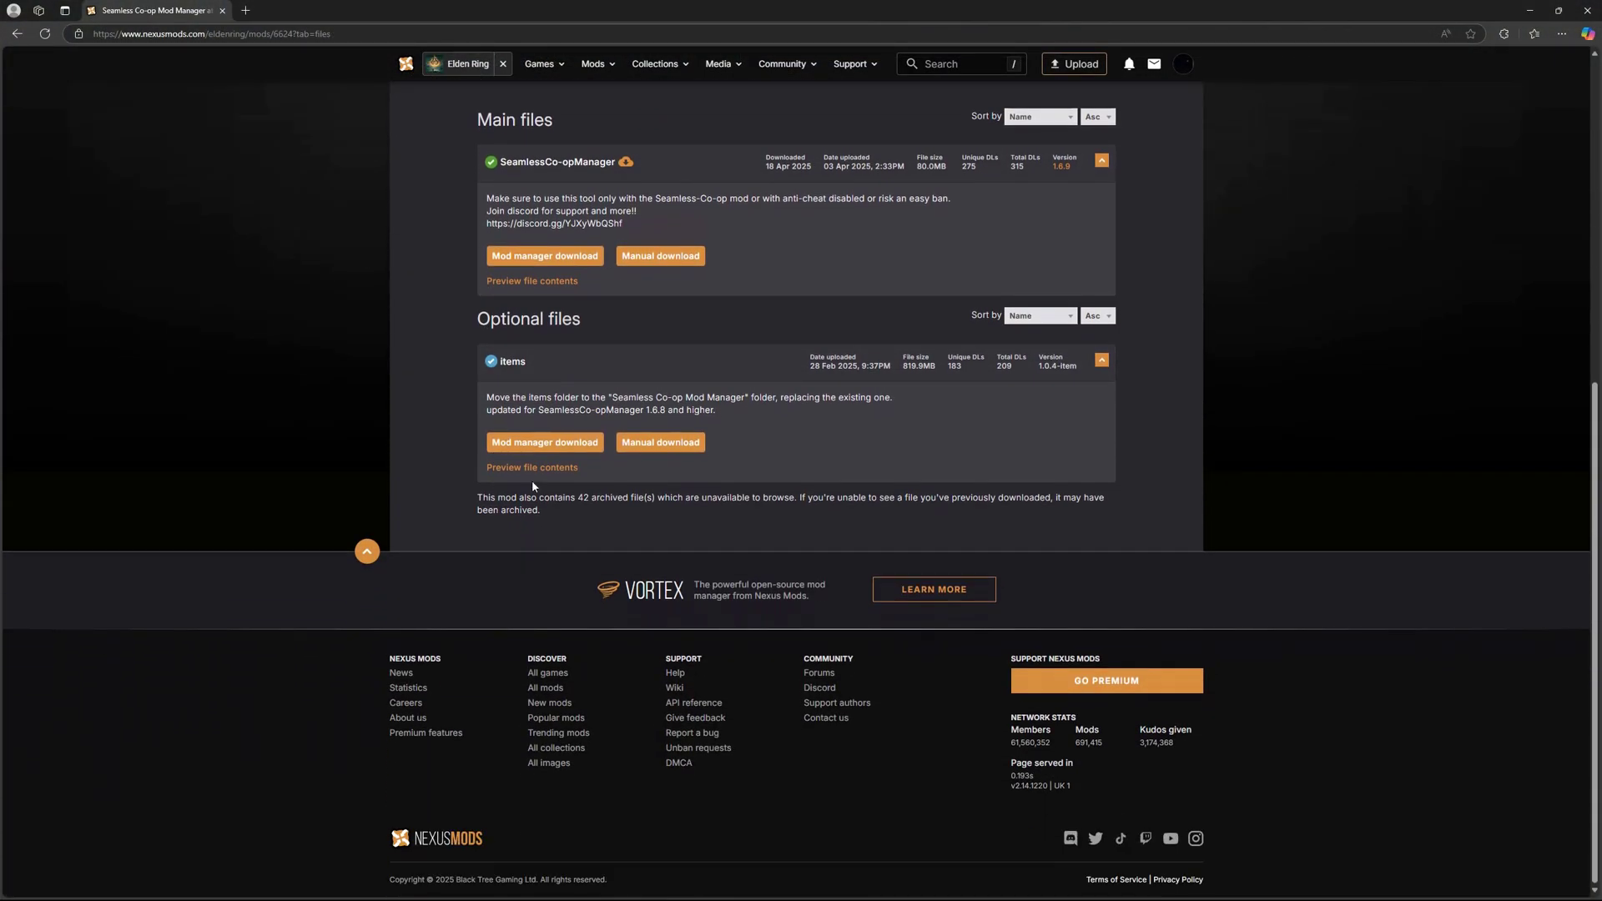
click(655, 449)
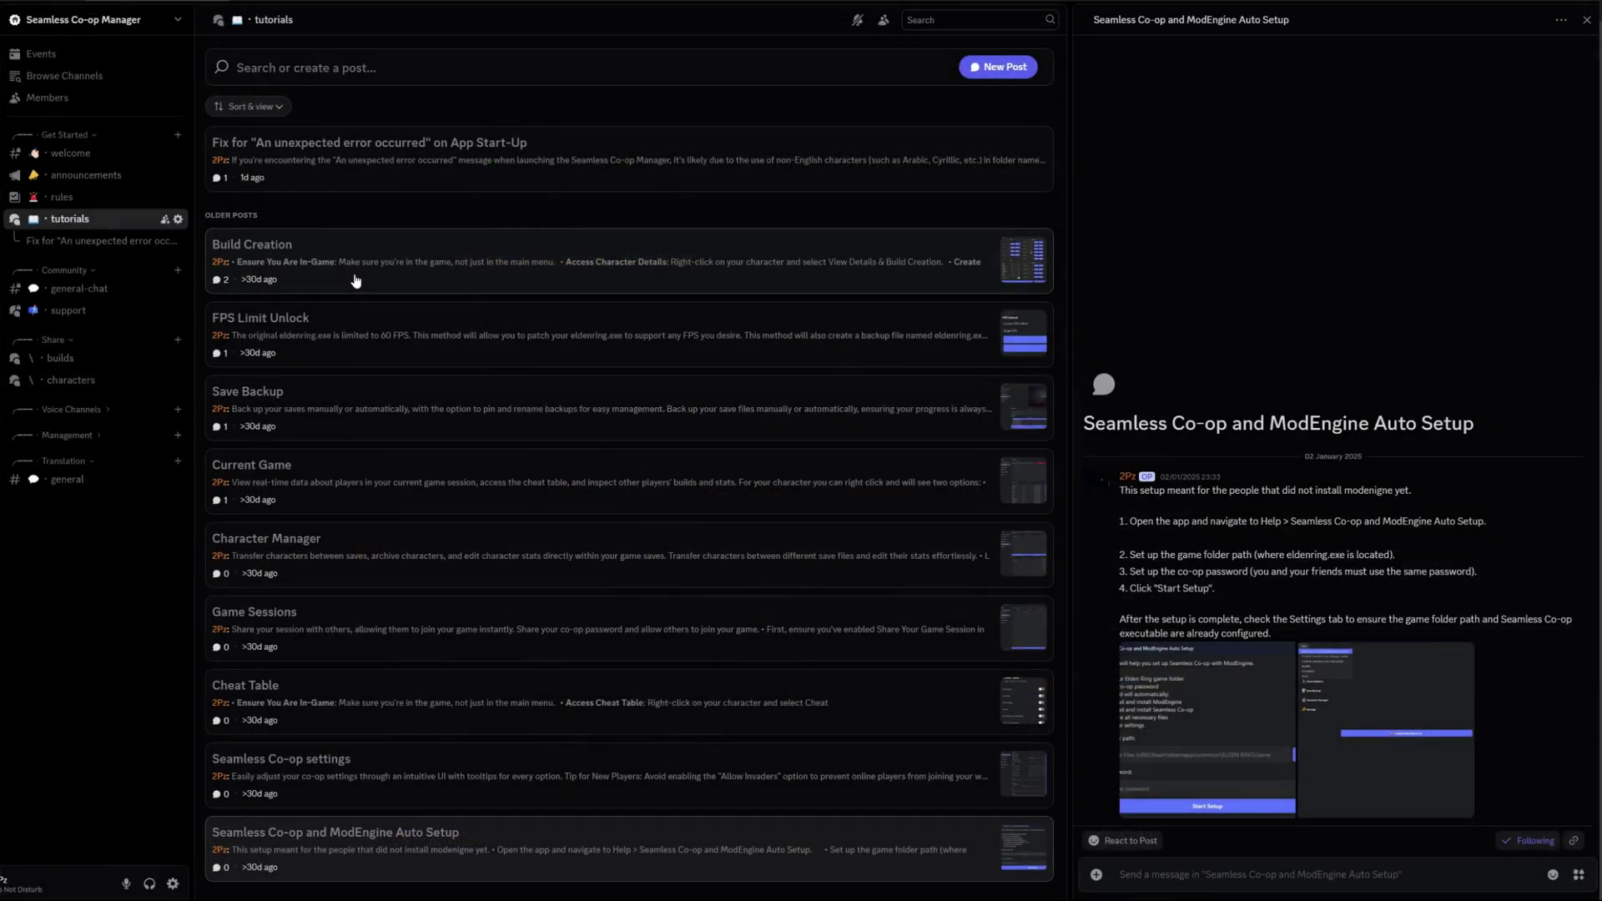
click(360, 189)
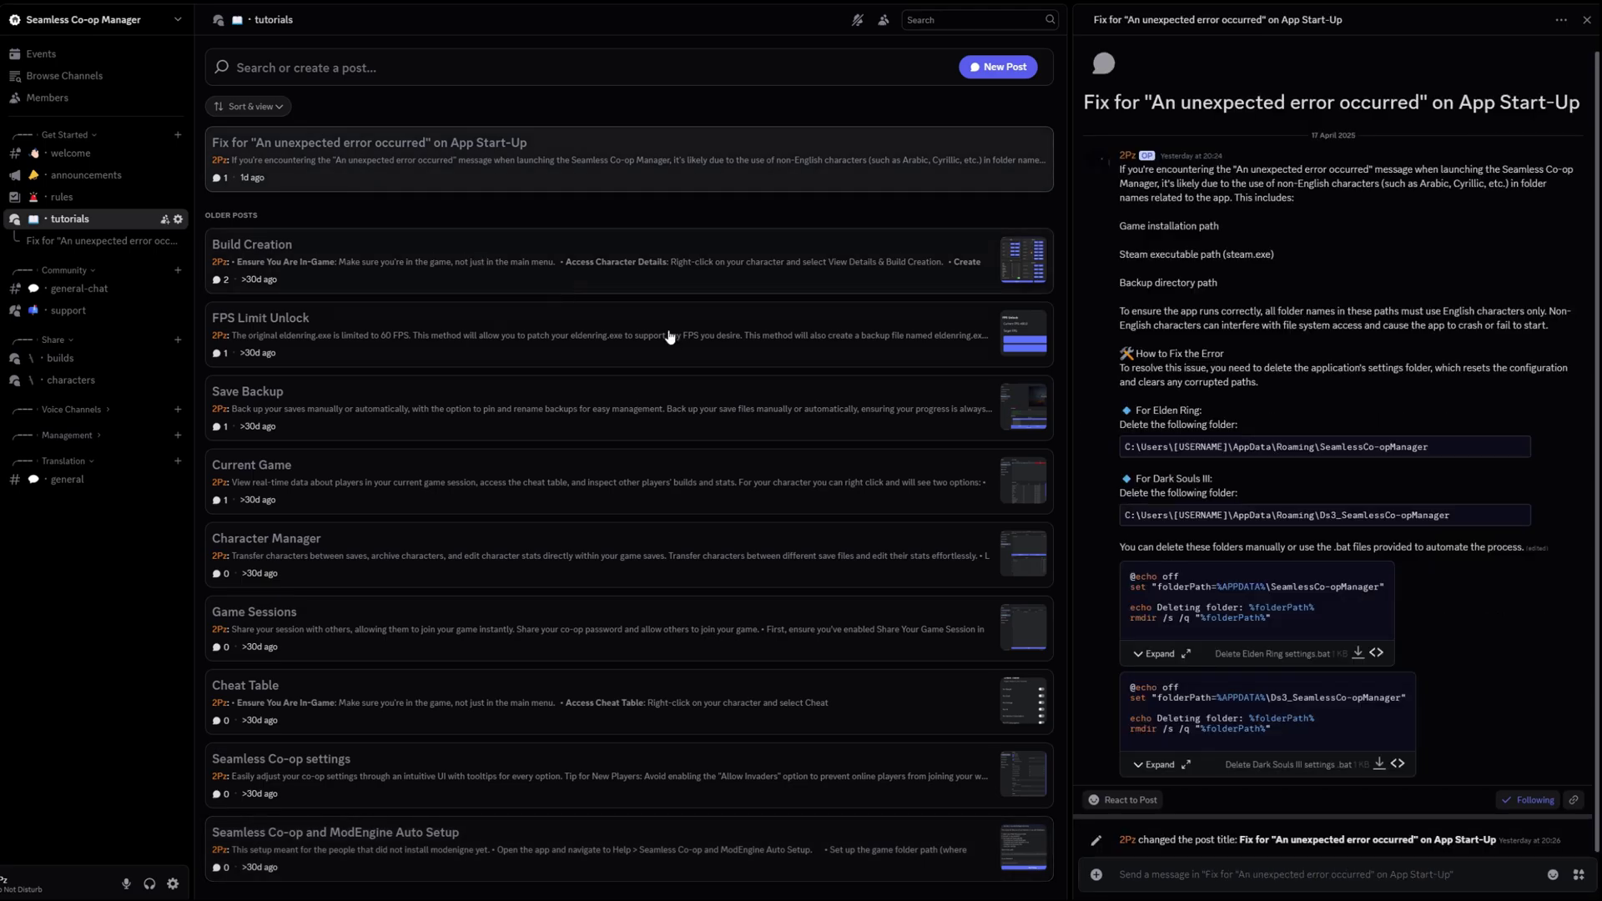
click(534, 259)
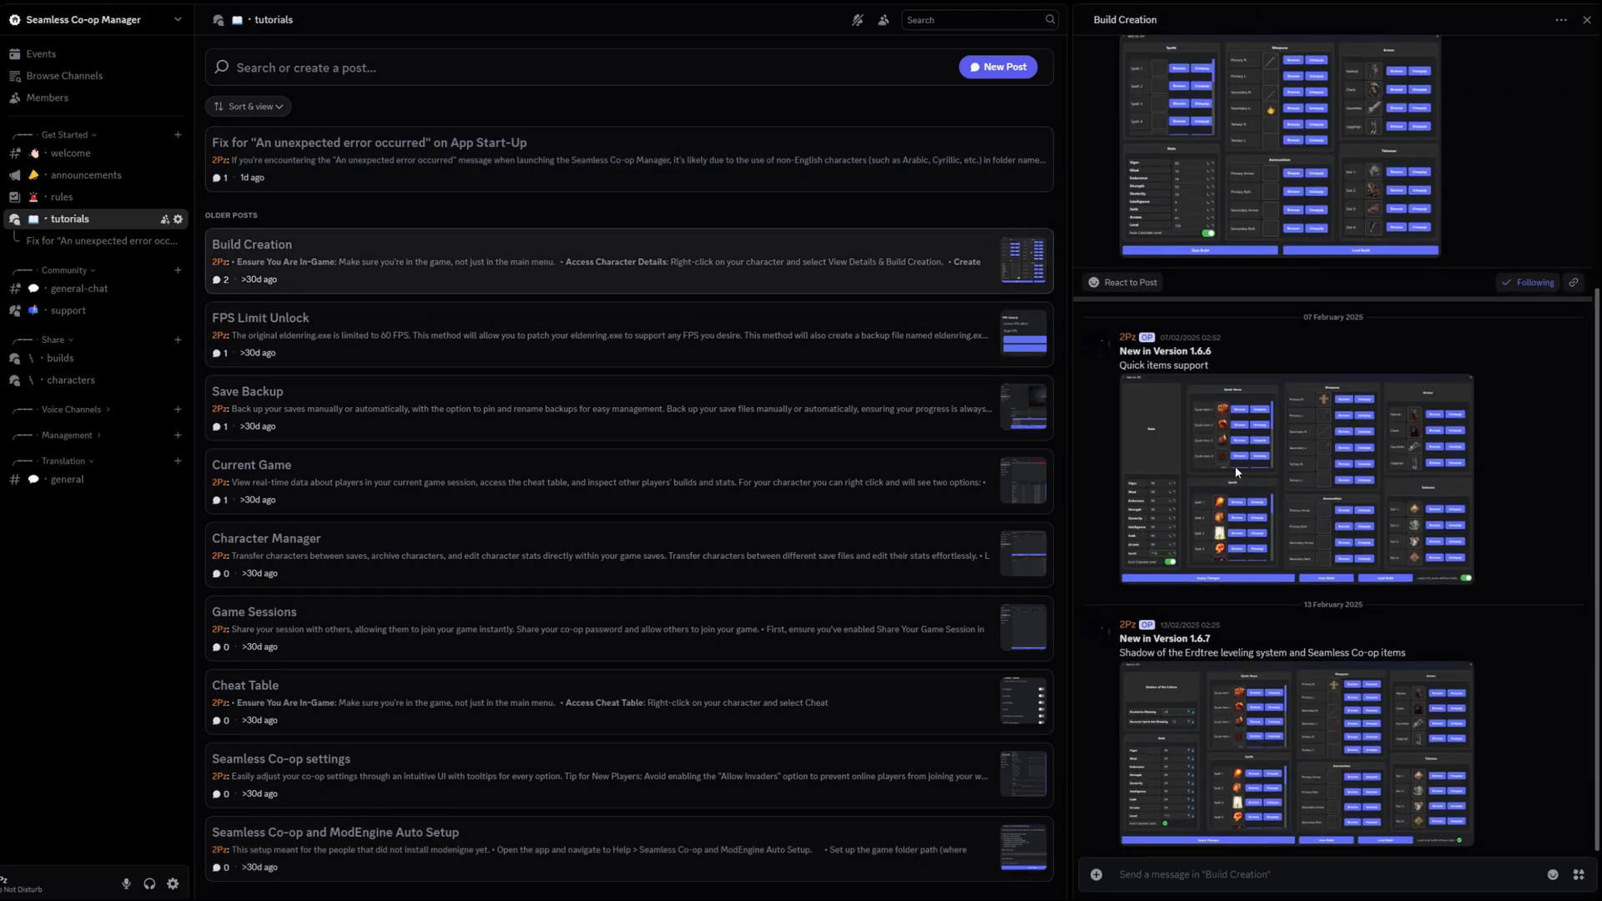
click(641, 337)
click(655, 407)
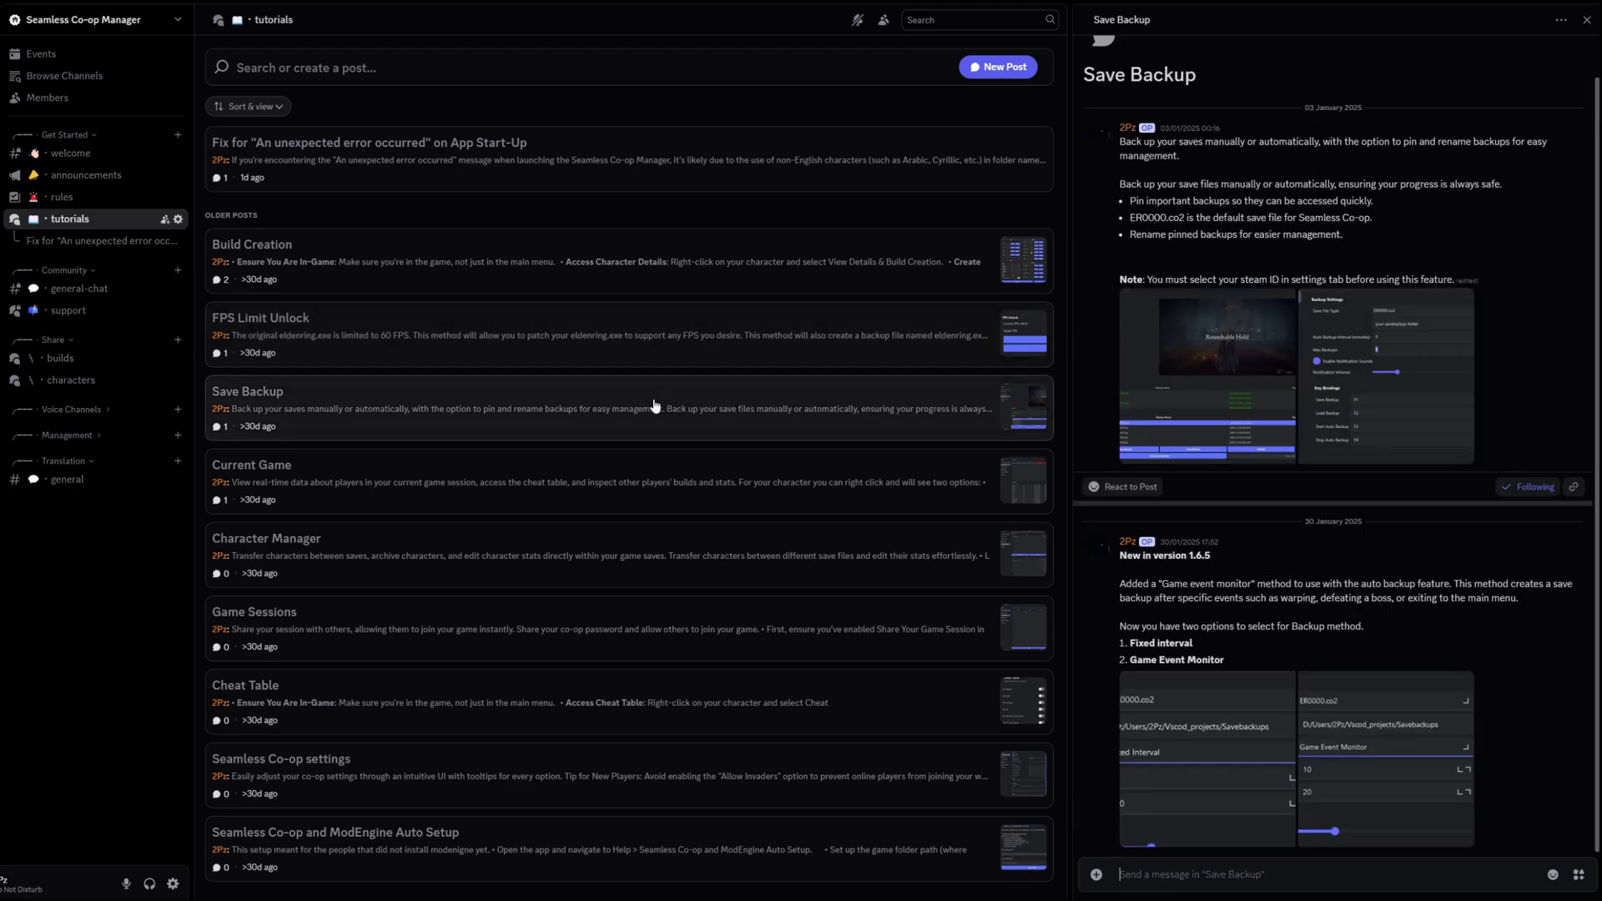
click(674, 480)
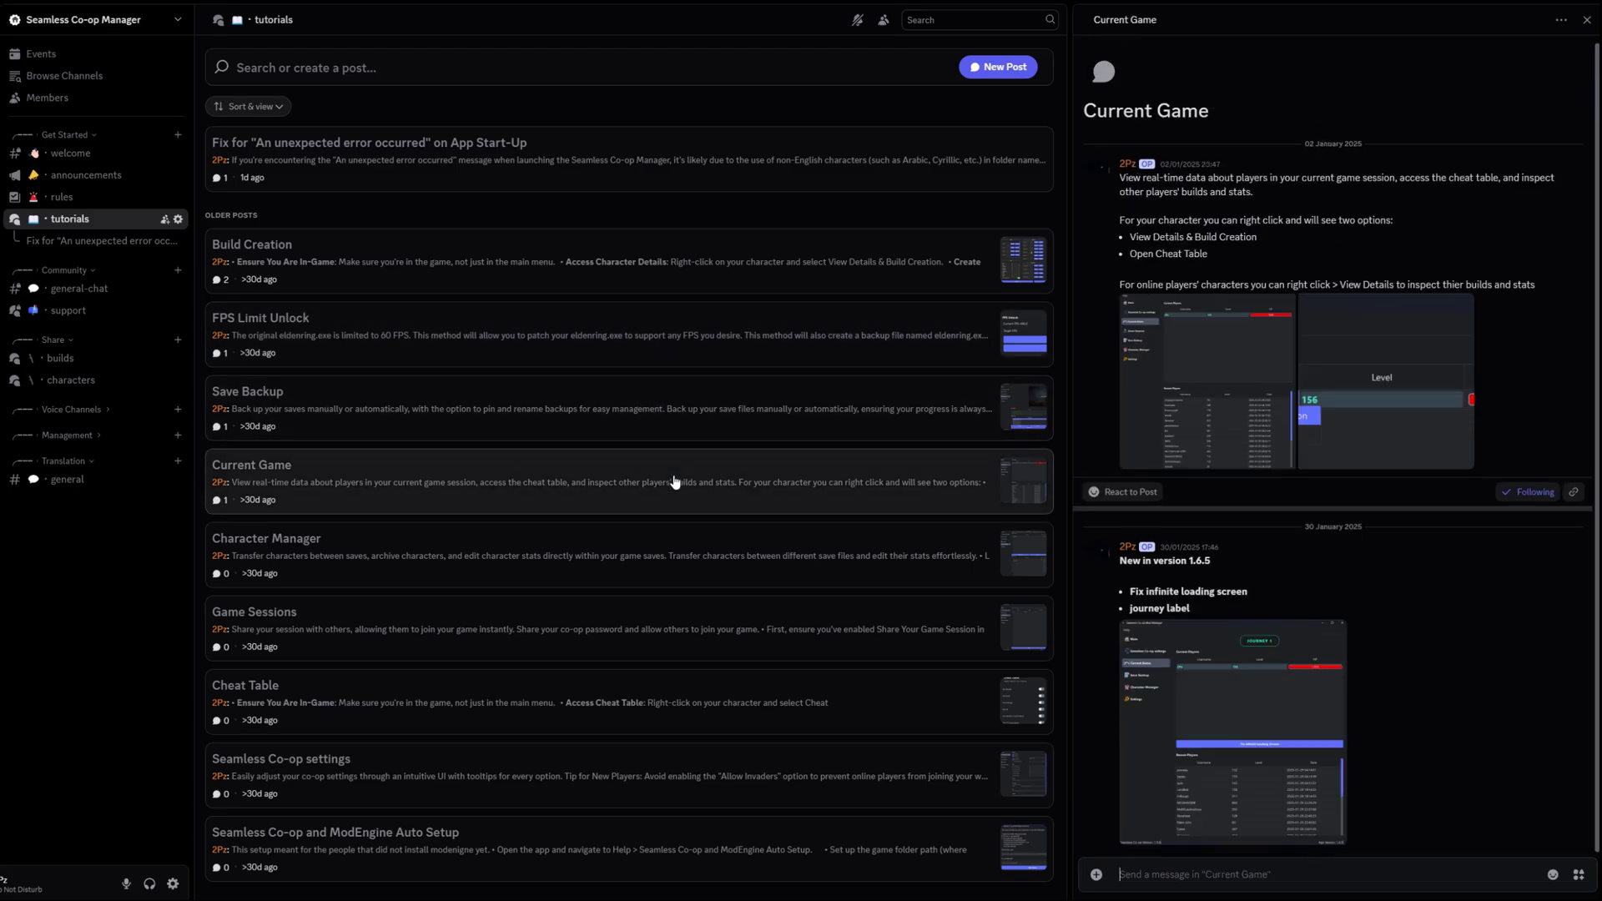
click(677, 565)
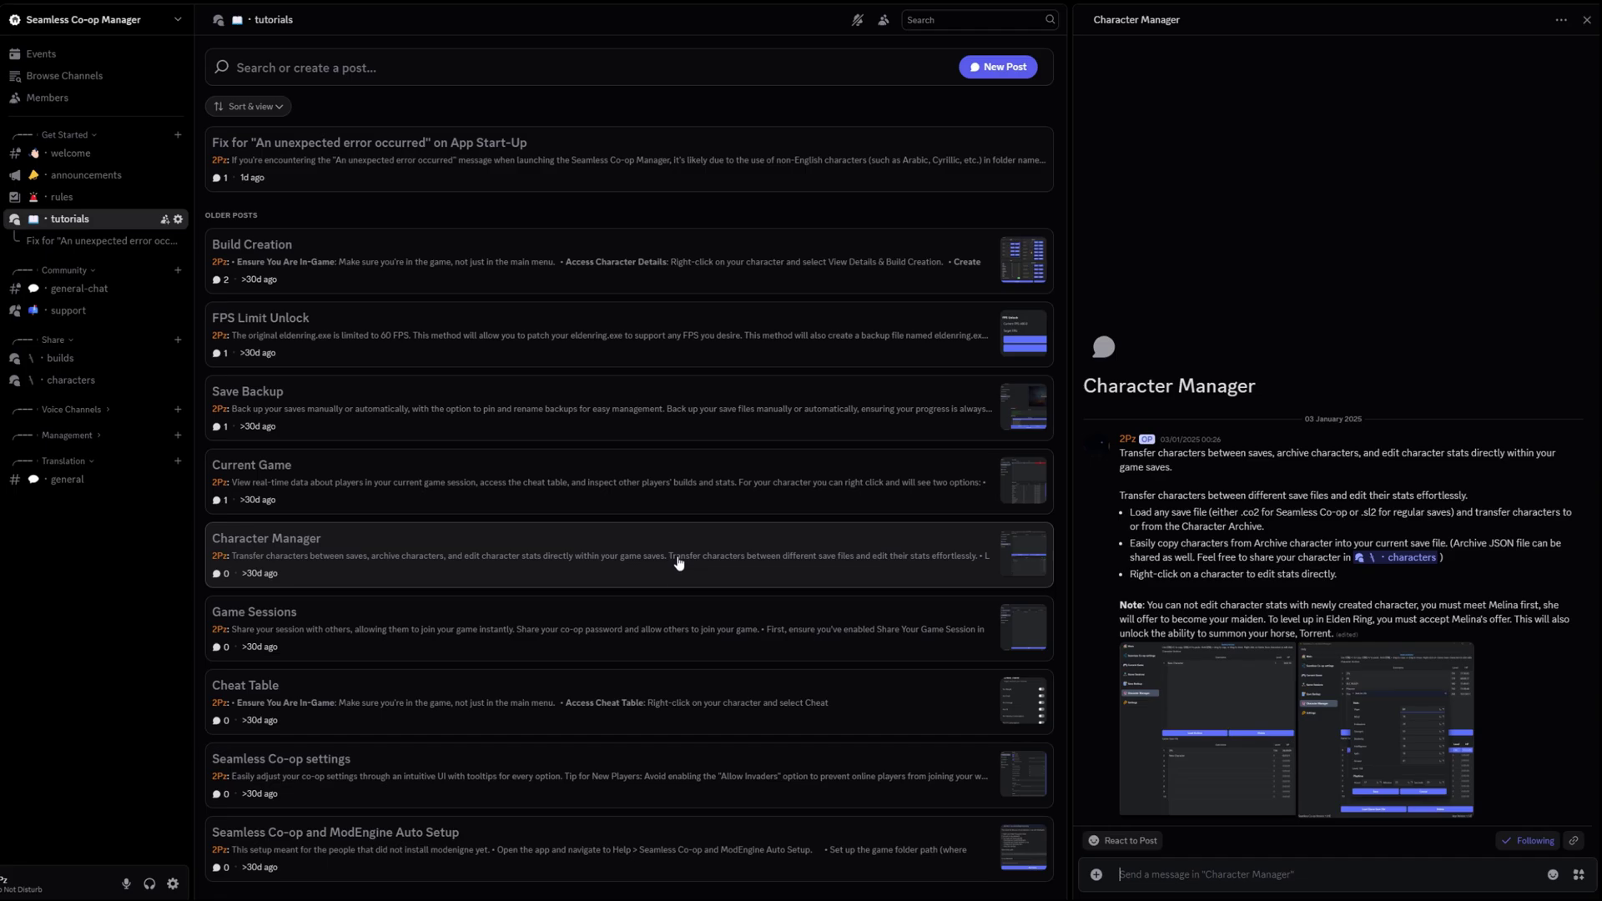
click(620, 619)
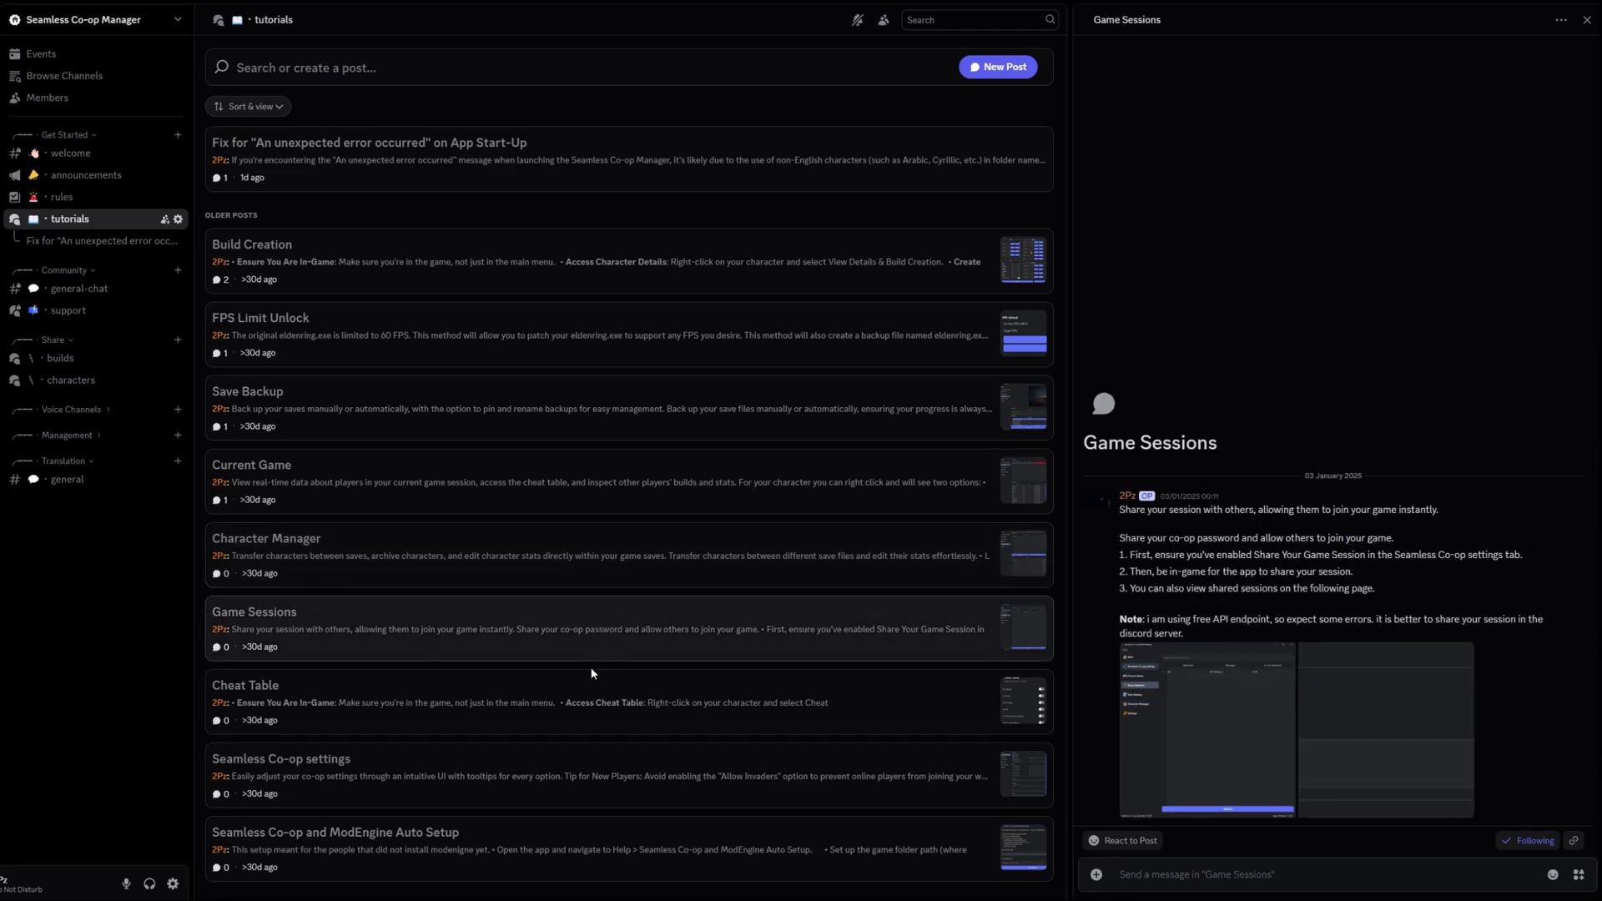
click(596, 699)
click(598, 769)
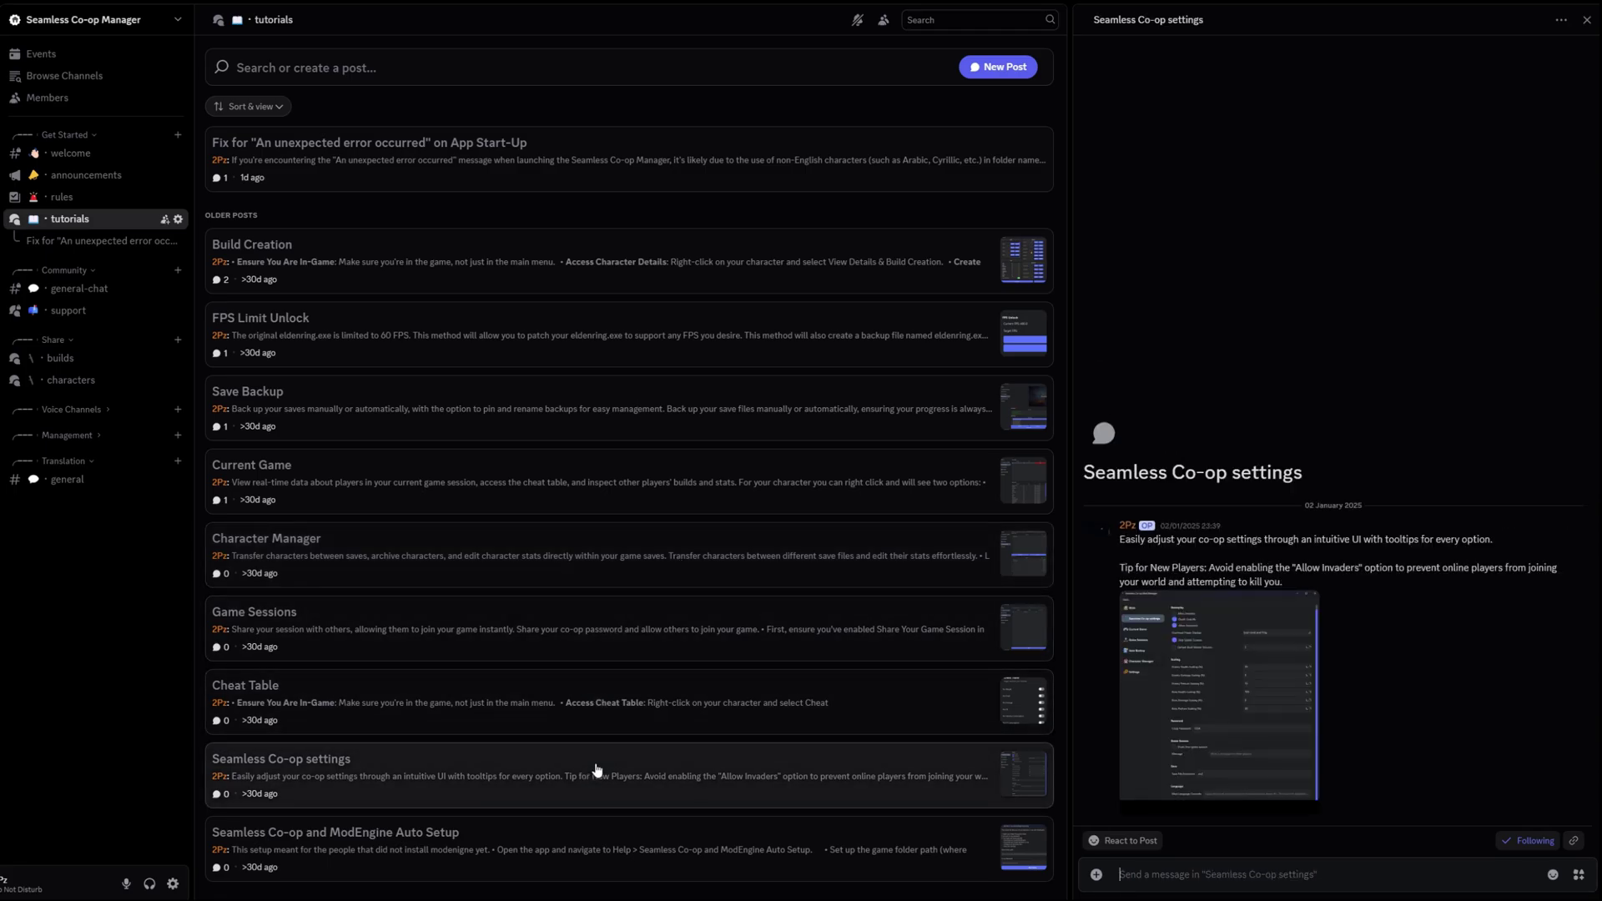
click(584, 831)
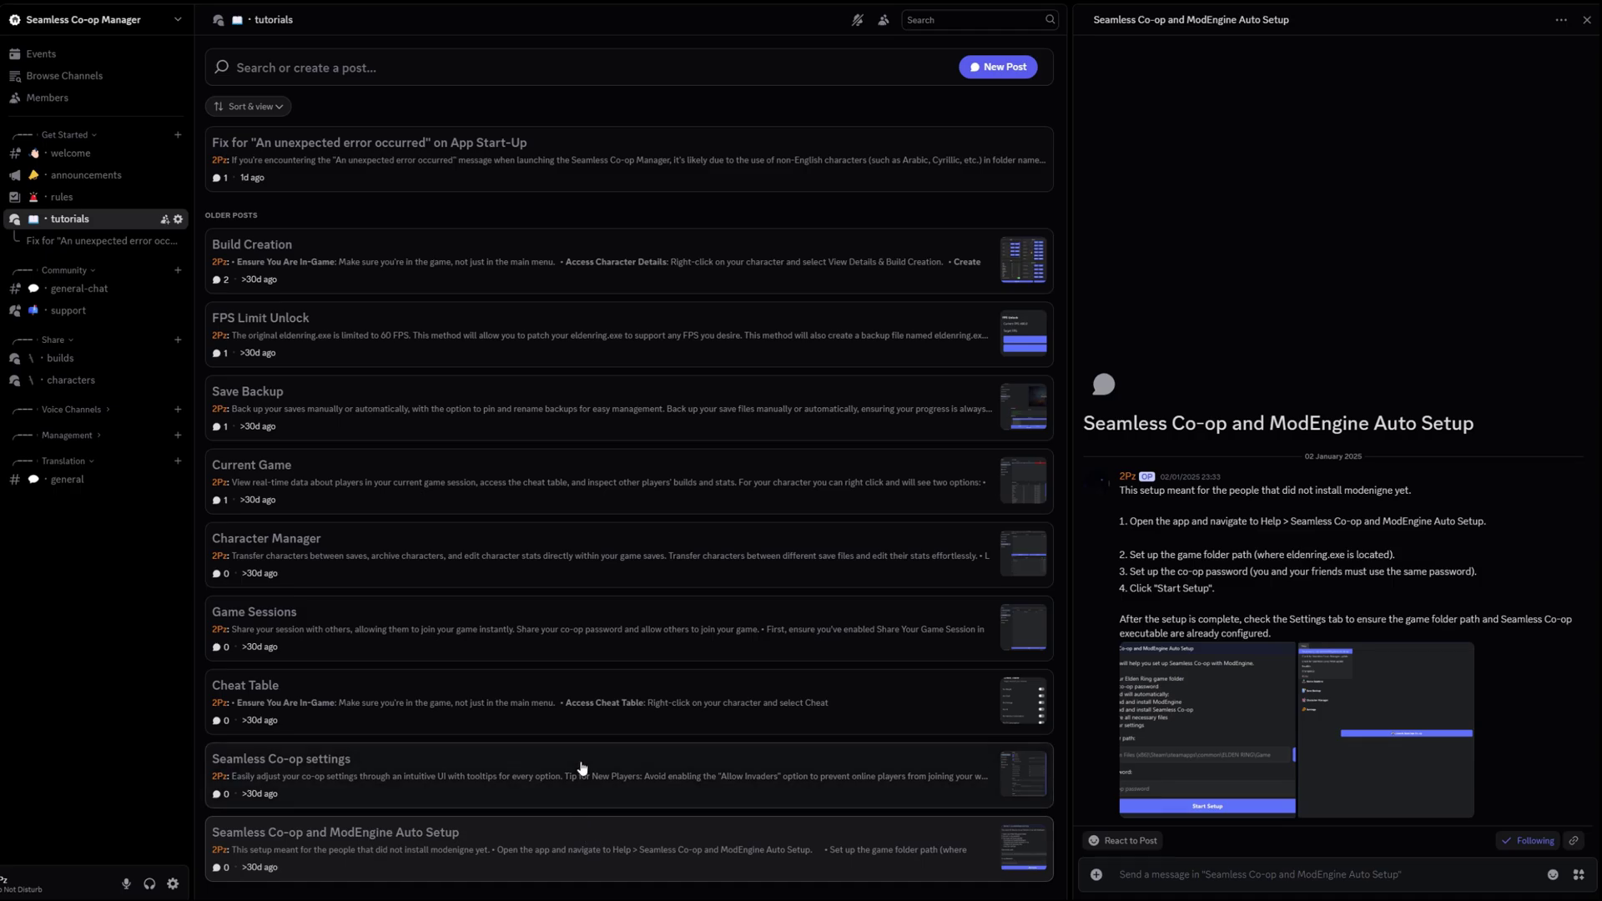